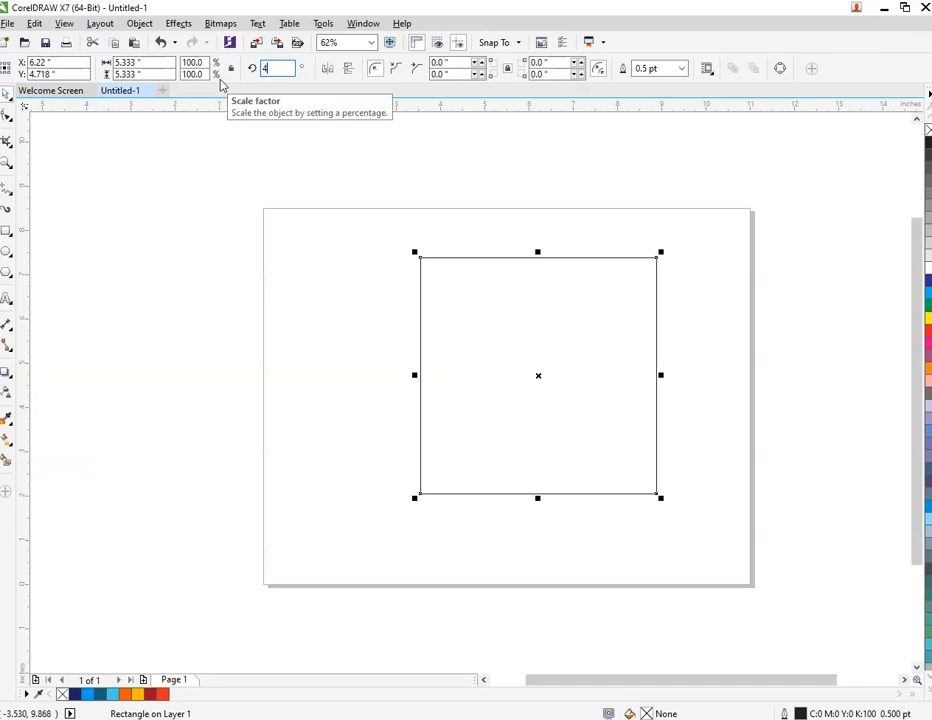
# - Rotate the square 45 degrees and move it horizontally so its centre sits at about X 4.77 in
pyautogui.press('Return')
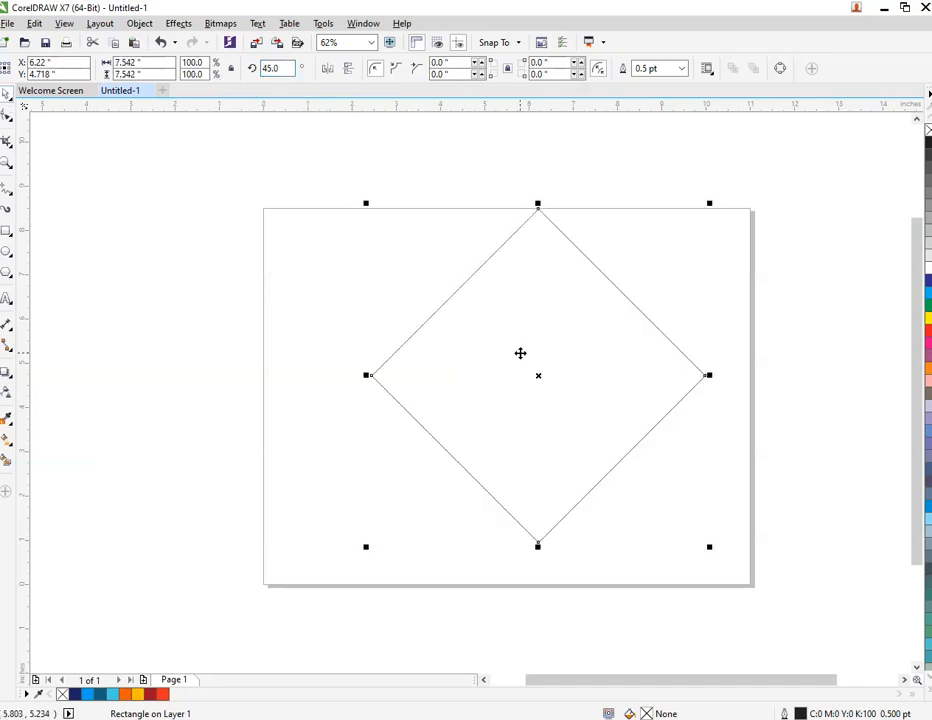
pyautogui.moveTo(538, 375); pyautogui.dragTo(474, 375)
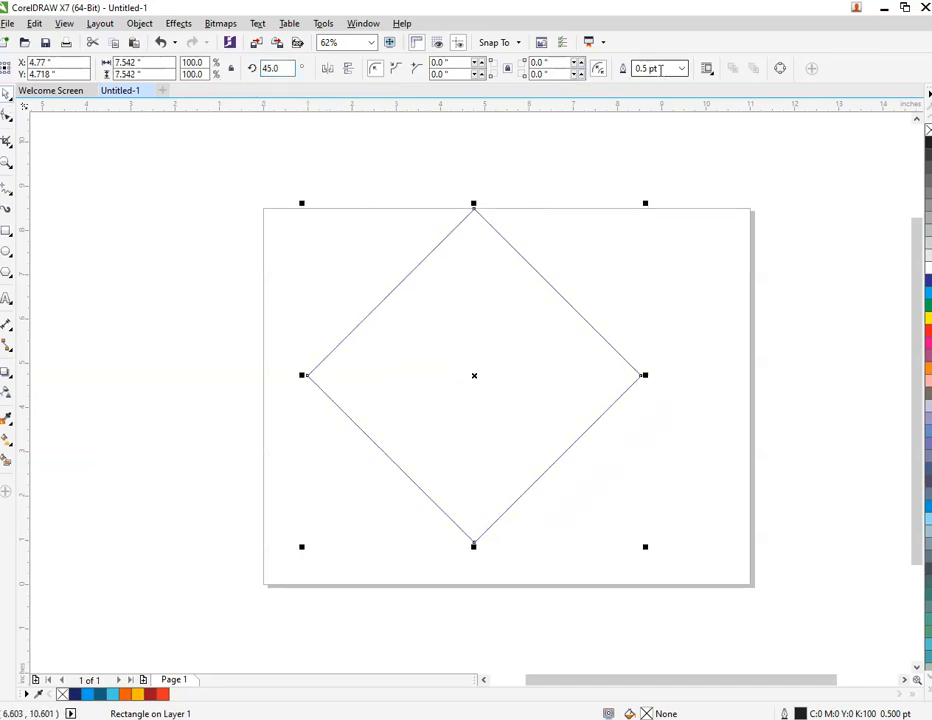
# - Set the diamond's outline width to 2 pt
pyautogui.moveTo(672, 68); pyautogui.dragTo(622, 72)
pyautogui.write('2')
pyautogui.press('Return')
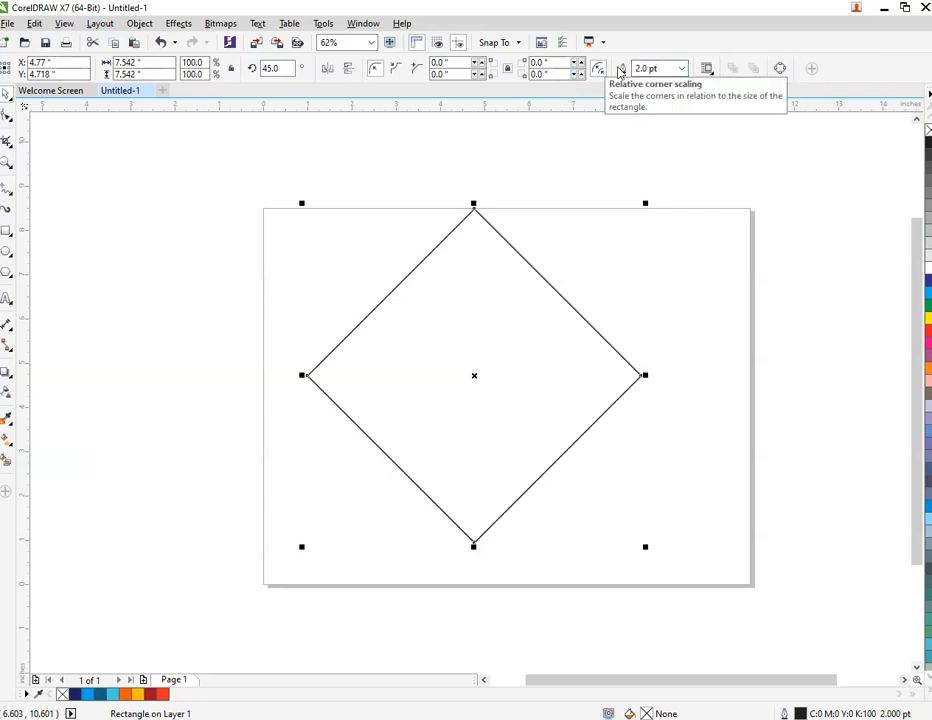
# - Convert the diamond to curves and lower its two side corner nodes together to make a kite shape
pyautogui.rightClick(451, 298)
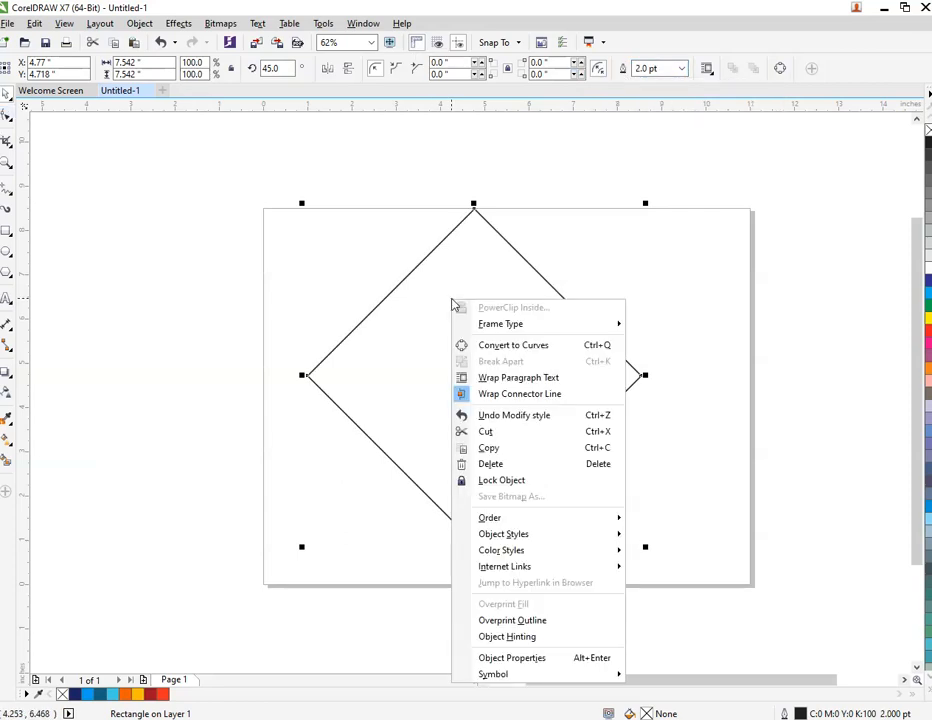
pyautogui.click(520, 345)
pyautogui.press('F10')
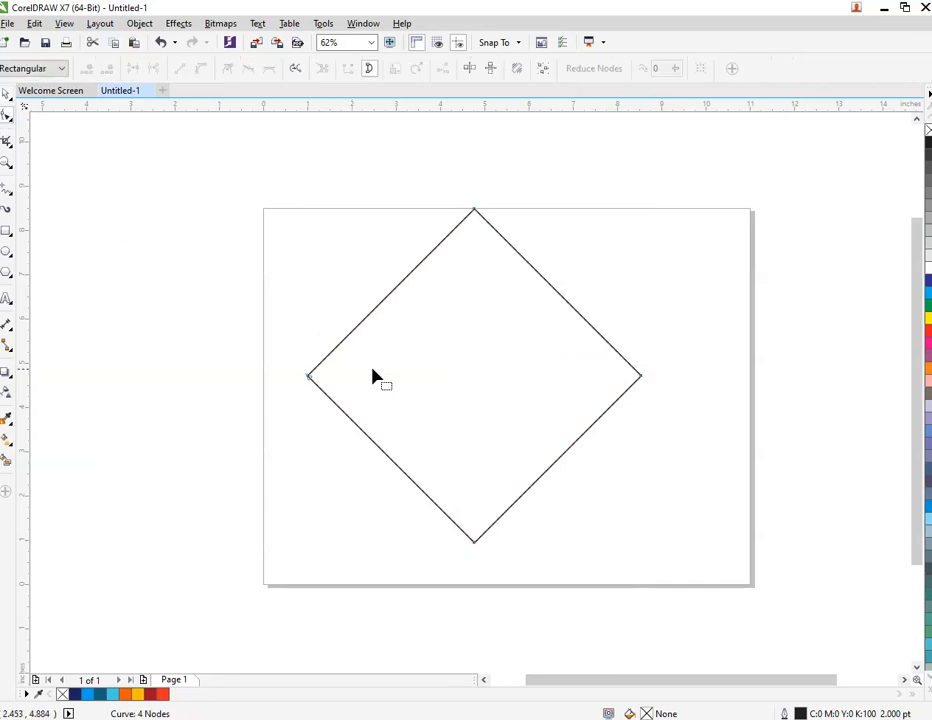
pyautogui.moveTo(254, 316); pyautogui.dragTo(767, 467)
pyautogui.moveTo(642, 380); pyautogui.dragTo(640, 448)
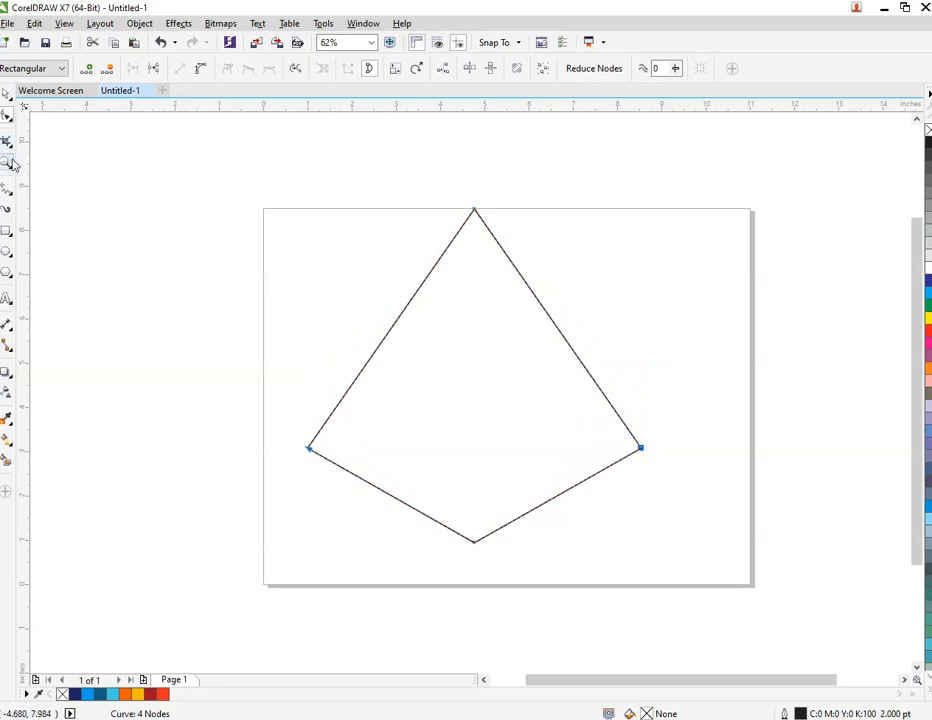
# - Activate the Pen tool for drawing at the kite's top corner
pyautogui.click(12, 202)
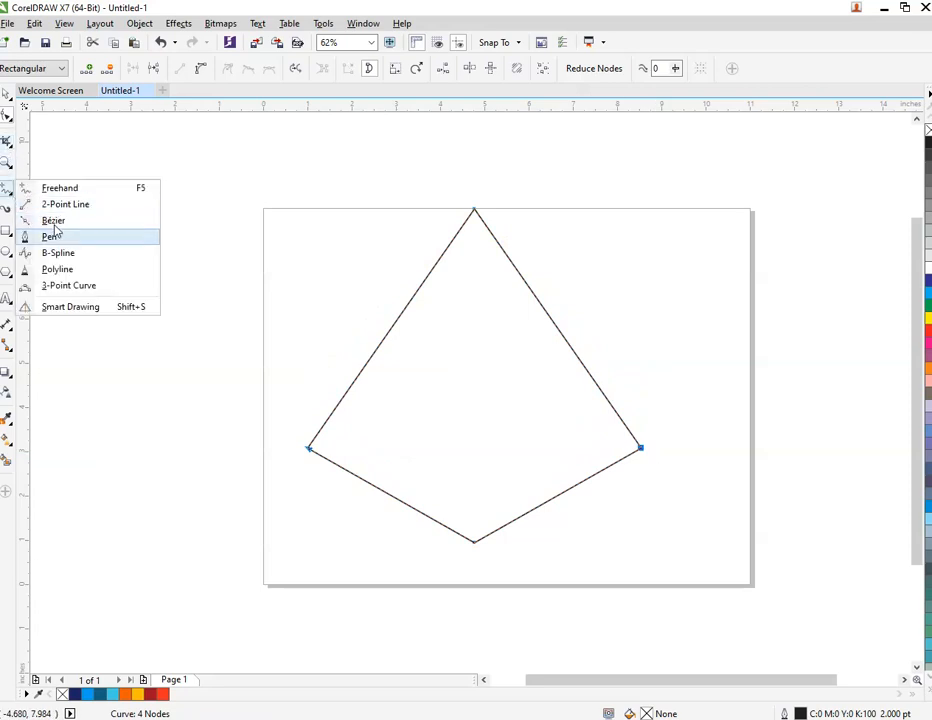
pyautogui.click(54, 235)
pyautogui.scroll(10, 497, 200)
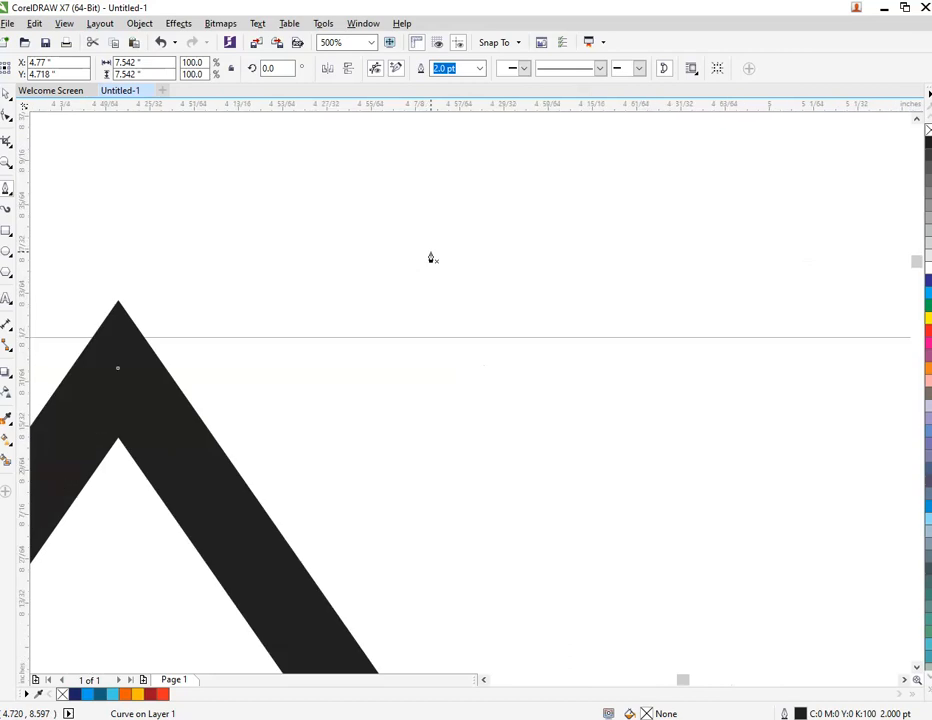
pyautogui.click(114, 242)
pyautogui.scroll(-2, 114, 242)
pyautogui.click(158, 206)
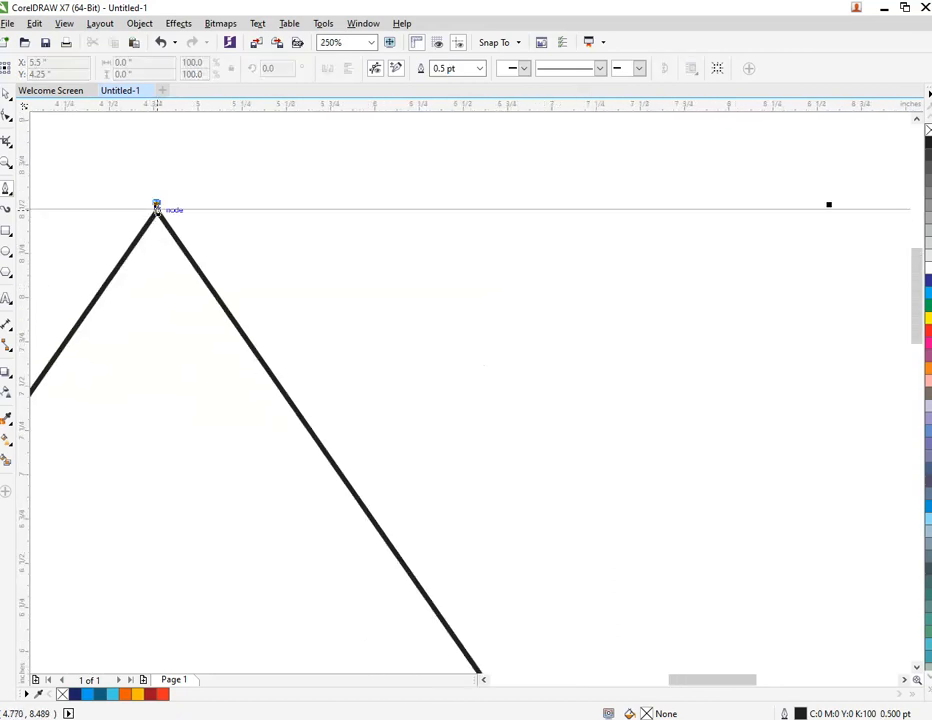
pyautogui.scroll(3, 158, 190)
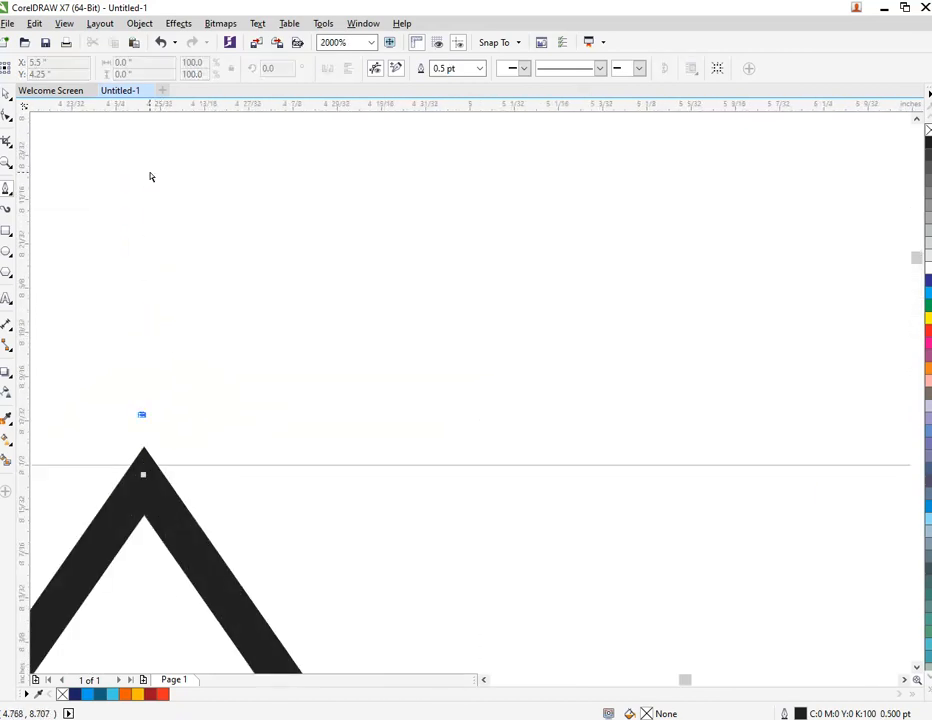
pyautogui.press('space')
pyautogui.press('space')
# - Draw a Pen line from just above the kite's top corner through its node to the lower-left edge and slightly beyond, about 3.2 by 6.8 in overall
pyautogui.click(146, 160)
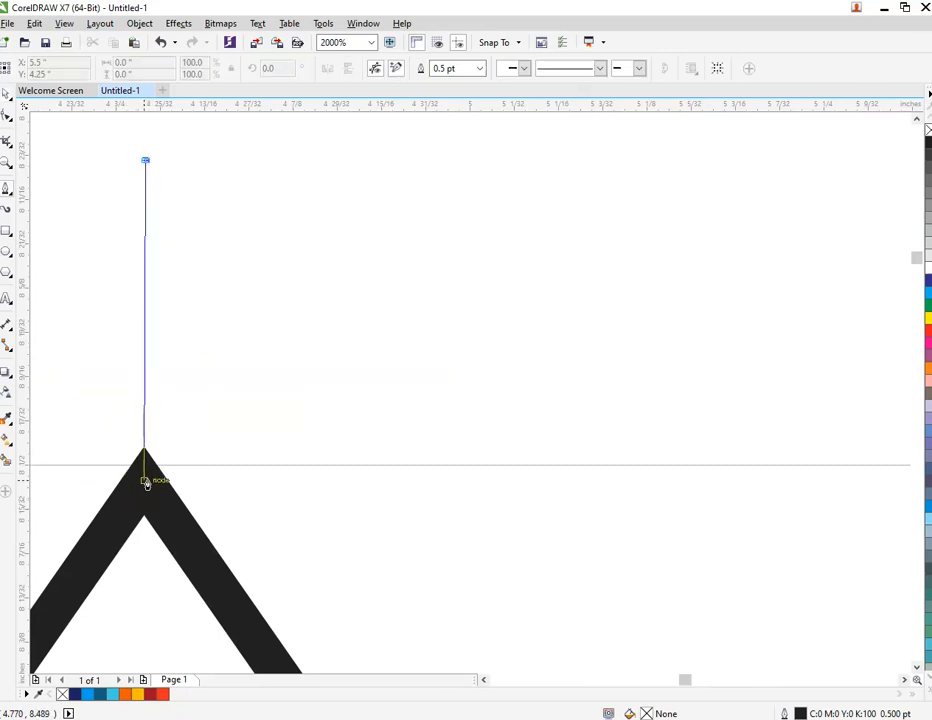
pyautogui.click(146, 481)
pyautogui.scroll(-4, 307, 374)
pyautogui.scroll(-6, 307, 374)
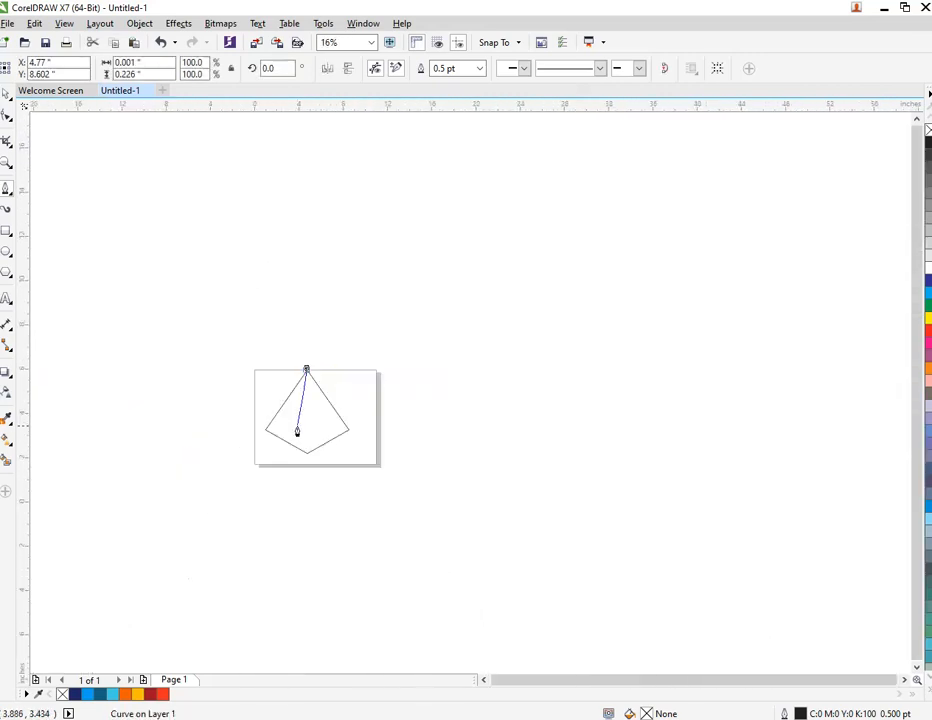
pyautogui.scroll(5, 290, 400)
pyautogui.scroll(-2, 281, 319)
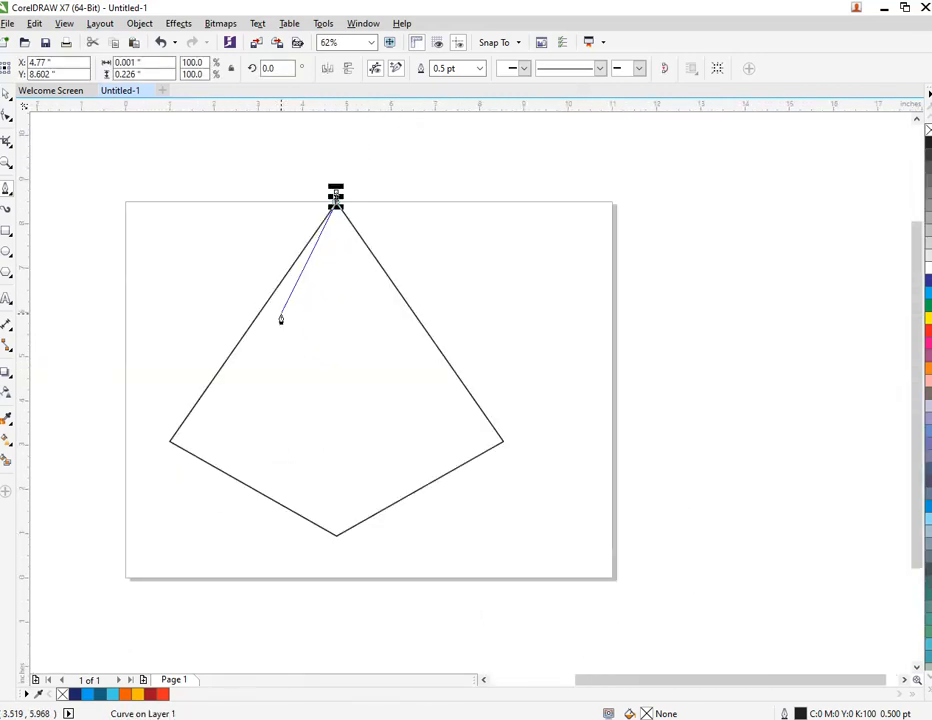
pyautogui.click(226, 474)
pyautogui.doubleClick(195, 494)
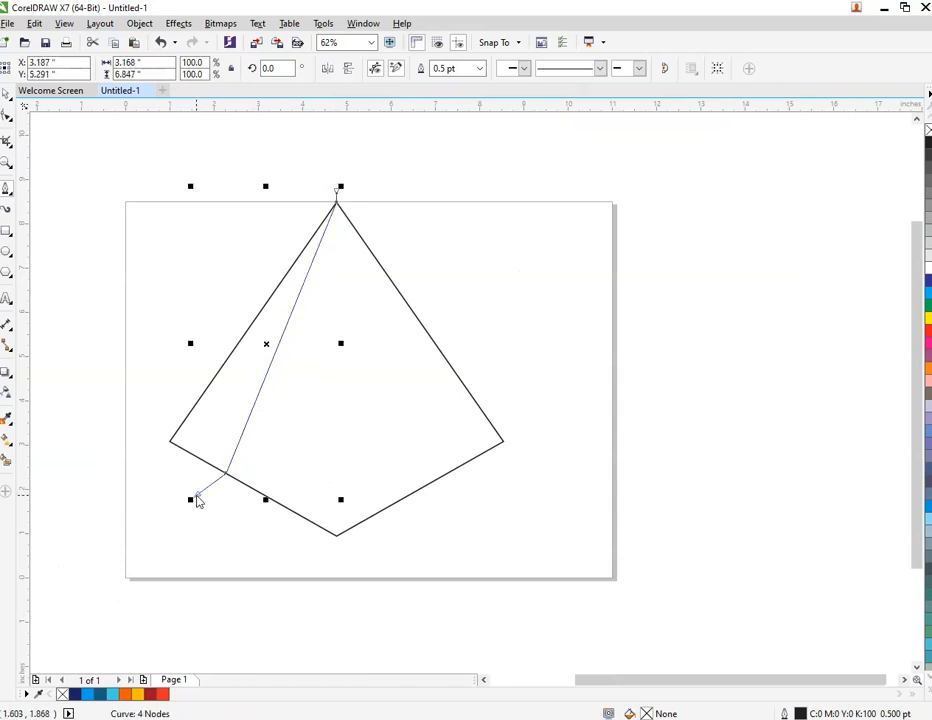
pyautogui.moveTo(192, 344); pyautogui.dragTo(358, 341)
pyautogui.hotkey('ctrl', 'z')
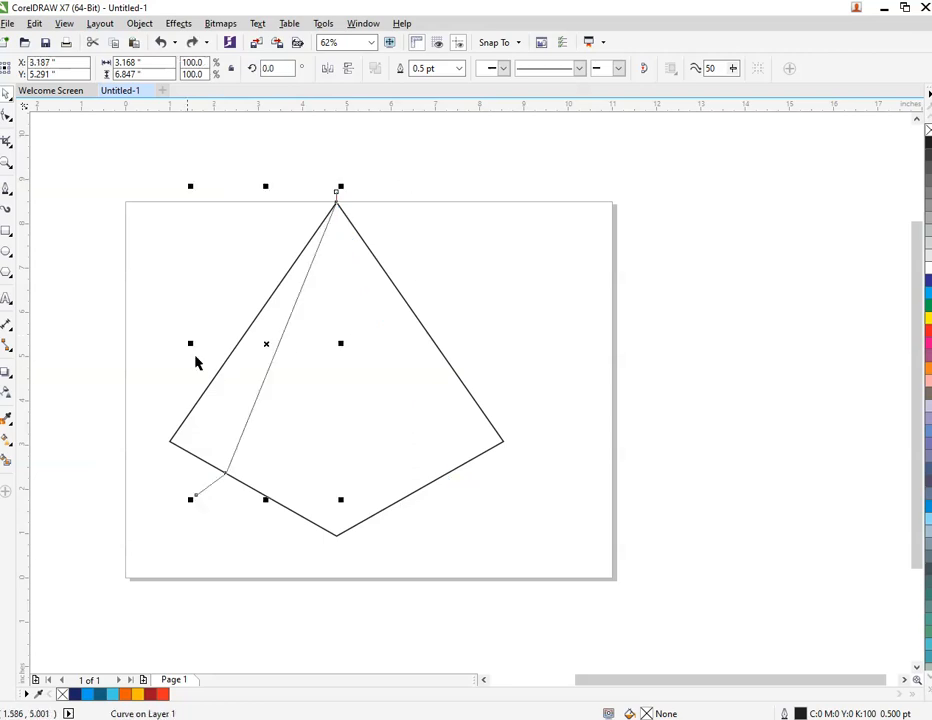
pyautogui.moveTo(191, 345); pyautogui.dragTo(349, 346)
pyautogui.hotkey('ctrl', 'z')
pyautogui.rightClick(270, 367)
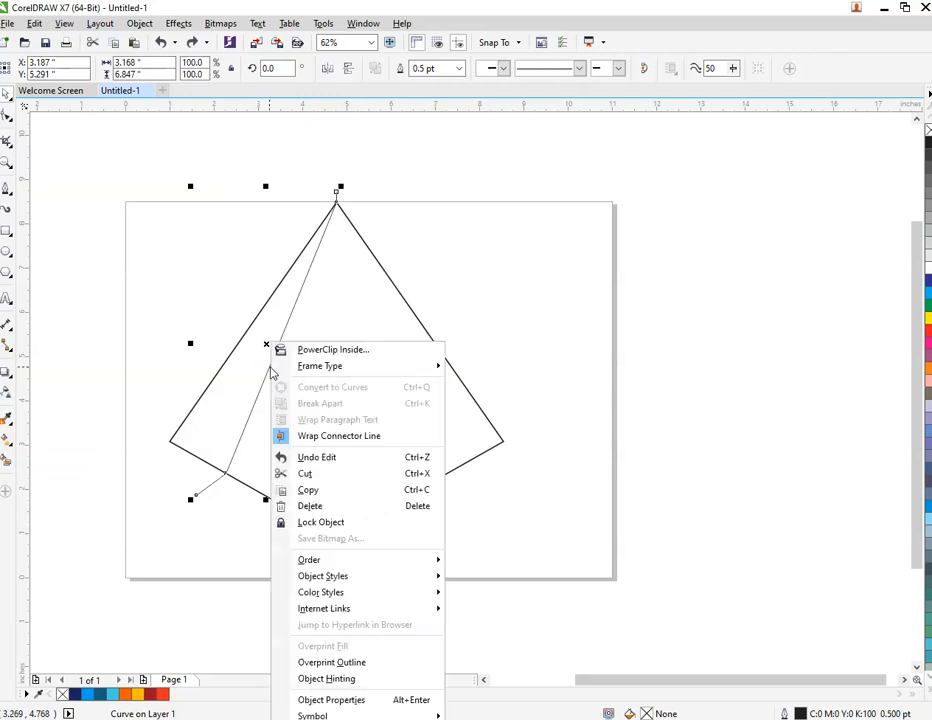
pyautogui.click(385, 489)
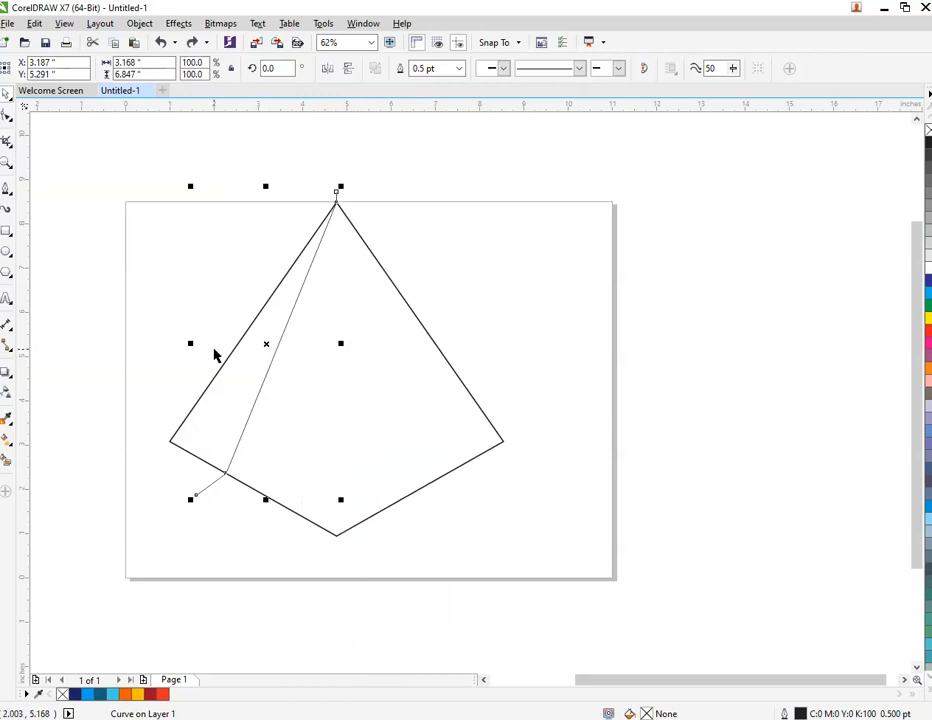
pyautogui.moveTo(191, 343); pyautogui.dragTo(372, 360)
pyautogui.hotkey('ctrl', 'z')
pyautogui.moveTo(190, 344); pyautogui.dragTo(350, 350)
pyautogui.hotkey('ctrl', 'z')
pyautogui.moveTo(192, 343); pyautogui.dragTo(343, 370)
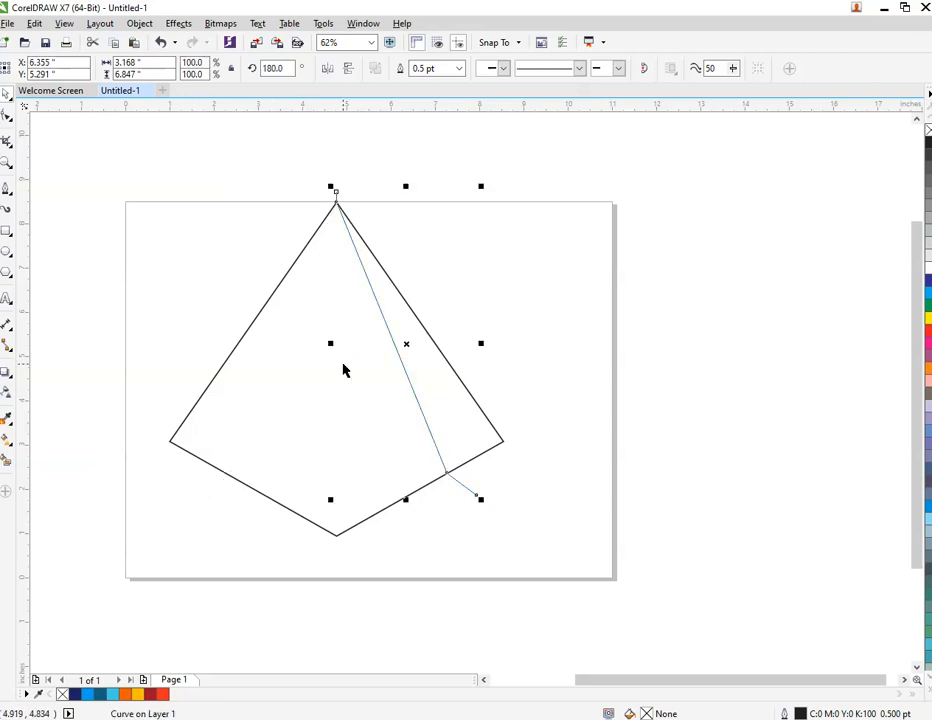
pyautogui.hotkey('ctrl', 'z')
# - Mirror a copy of the slanted inner line horizontally onto the right half of the kite, keeping the original
pyautogui.moveTo(191, 343); pyautogui.dragTo(422, 383)
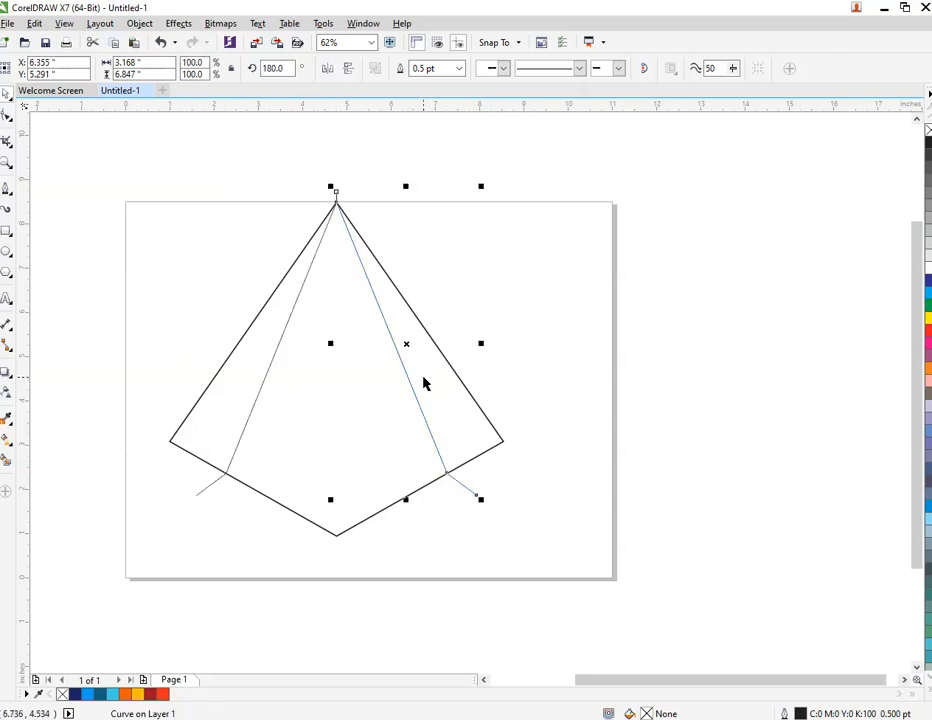
pyautogui.click(518, 318)
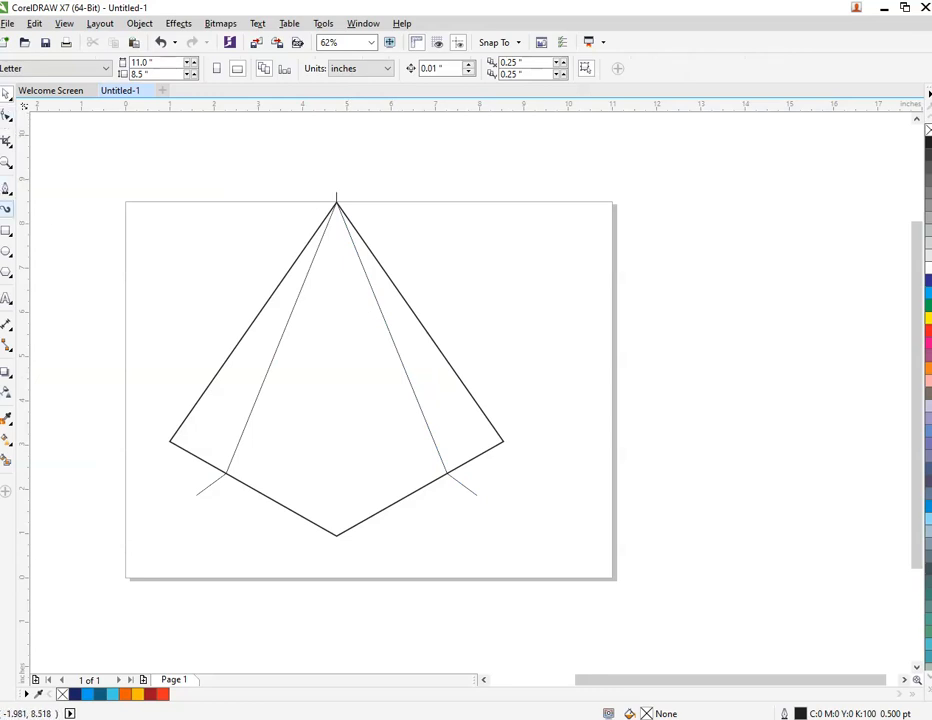
# - Draw a vertical centre line with the Pen tool from above the kite's top corner to its bottom corner, ending slightly past it
pyautogui.click(6, 189)
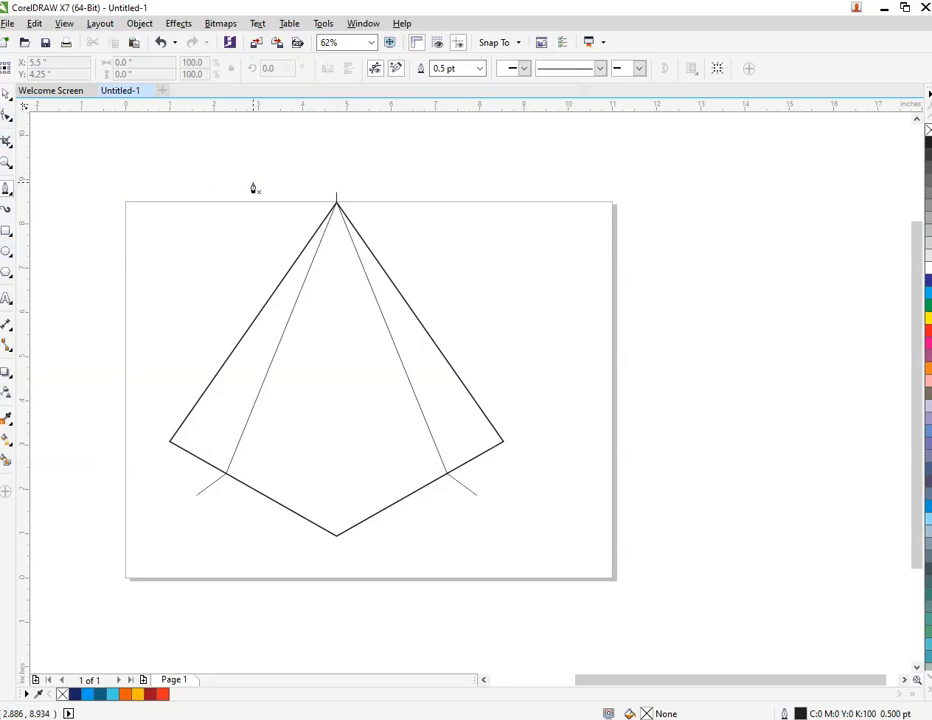
pyautogui.scroll(4, 306, 194)
pyautogui.click(351, 128)
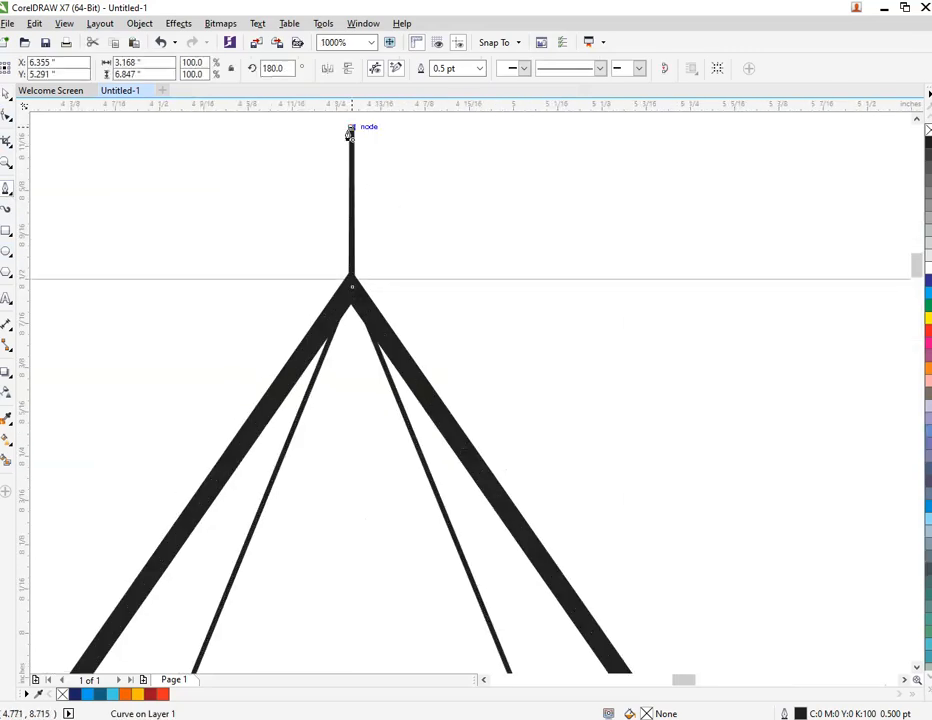
pyautogui.scroll(-6, 355, 340)
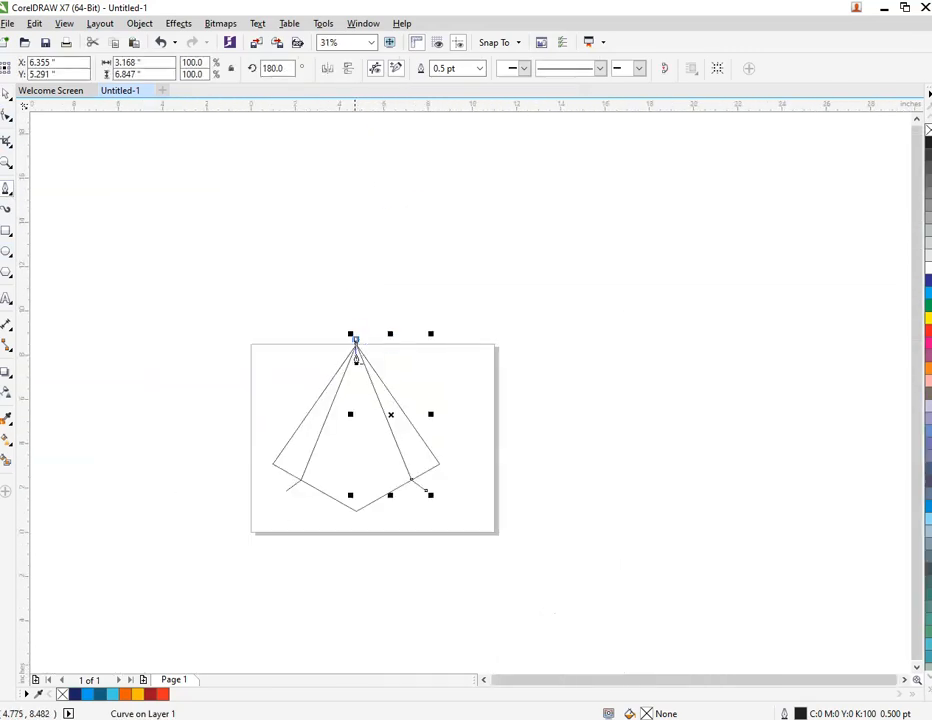
pyautogui.scroll(4, 356, 491)
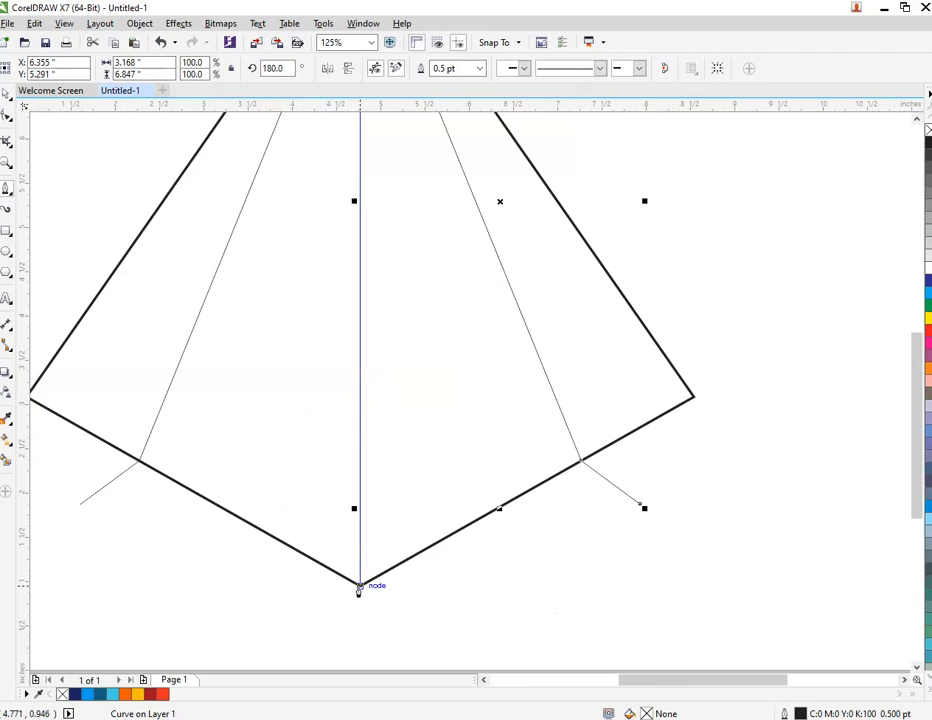
pyautogui.click(359, 587)
pyautogui.click(347, 627)
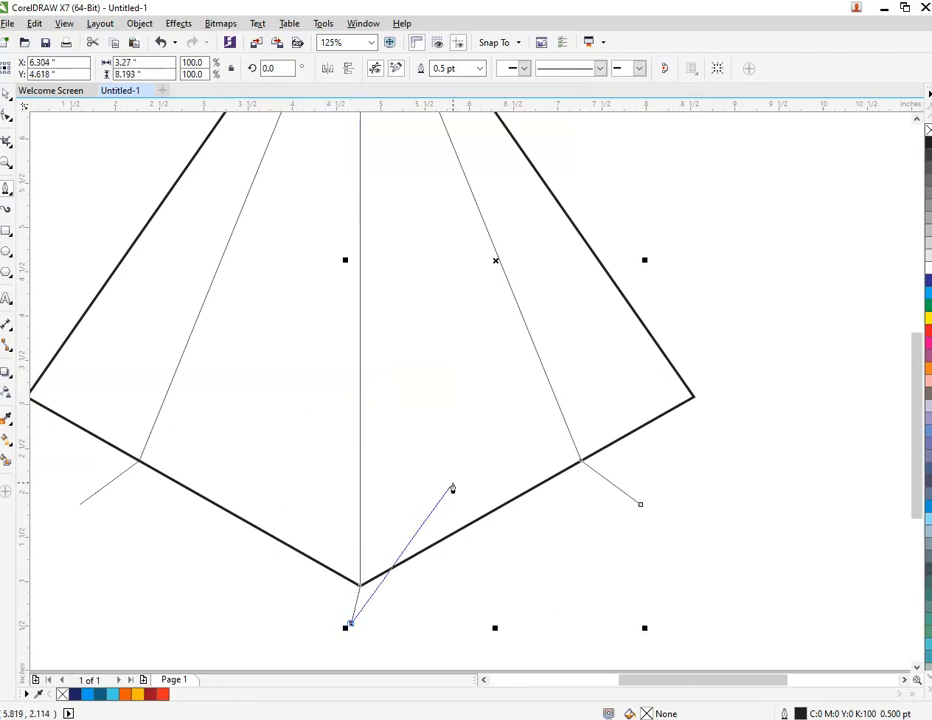
pyautogui.scroll(-2, 453, 487)
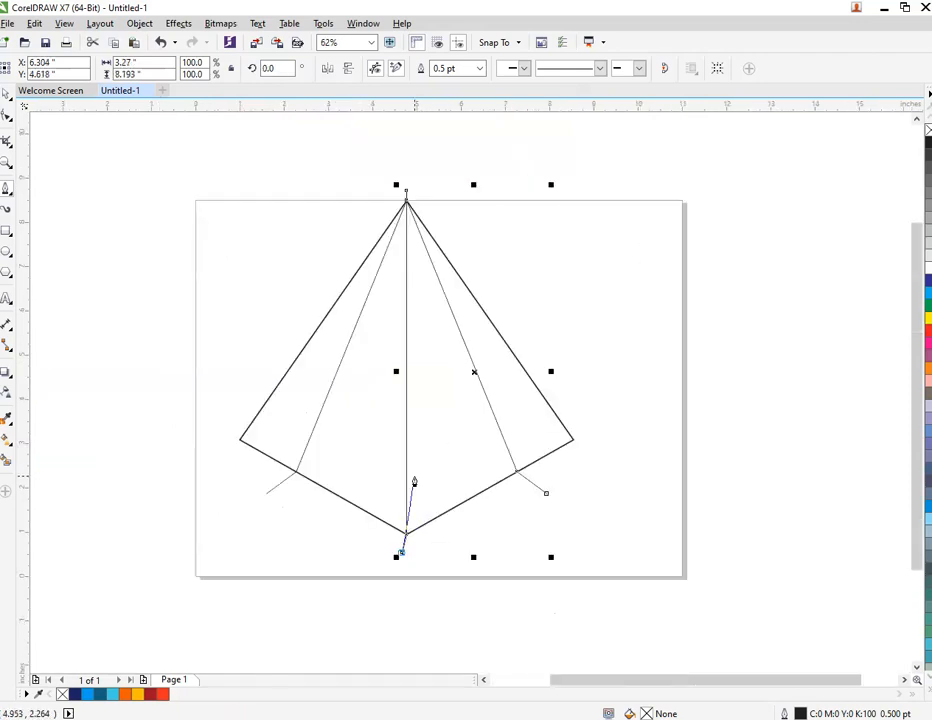
pyautogui.press('Escape')
# - Draw a slanted line about 3.2 by 1.65 in from outside the left edge down to the centre line, and mirror a copy to the right
pyautogui.click(266, 370)
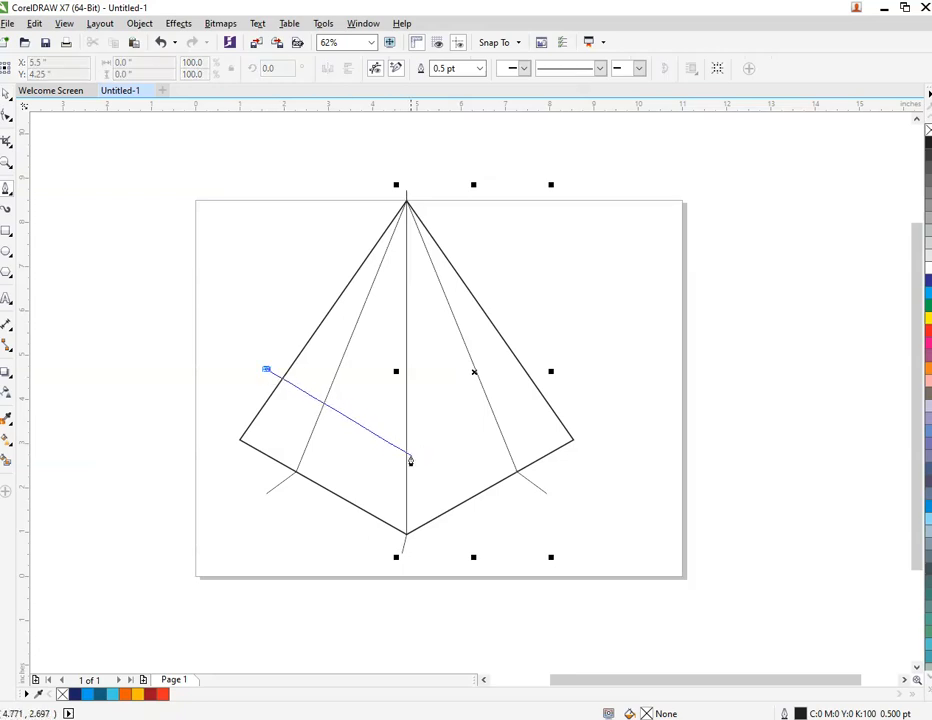
pyautogui.click(406, 442)
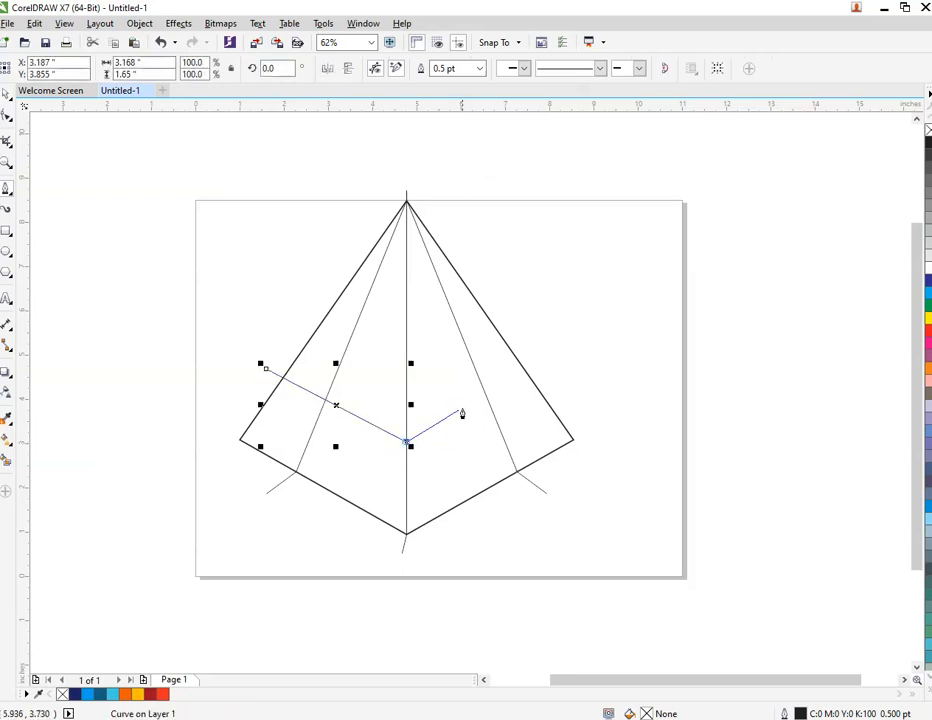
pyautogui.press('space')
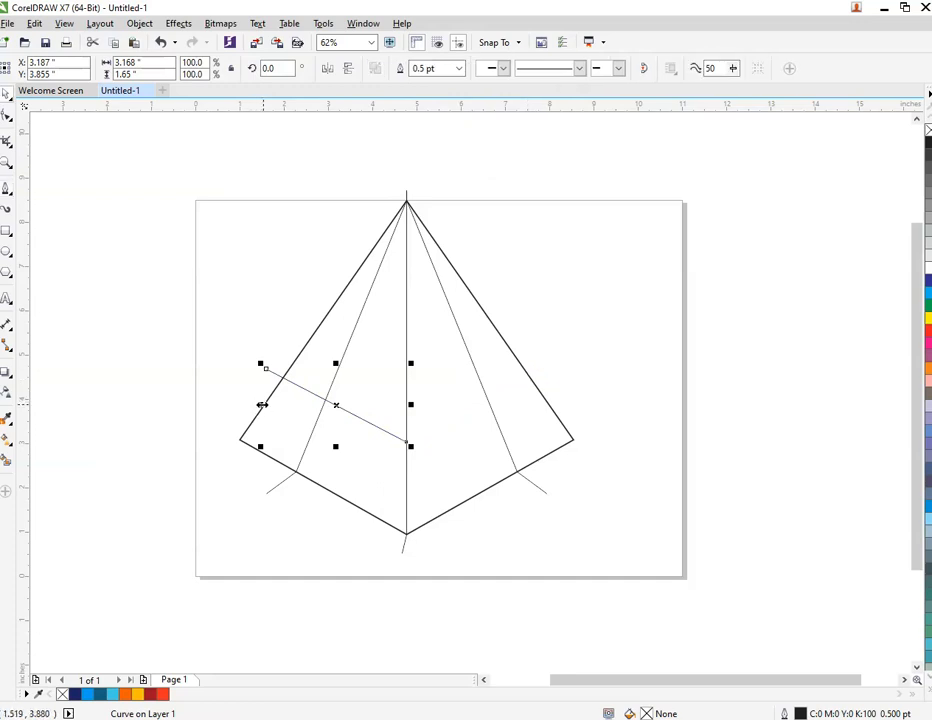
pyautogui.moveTo(262, 404); pyautogui.dragTo(481, 393)
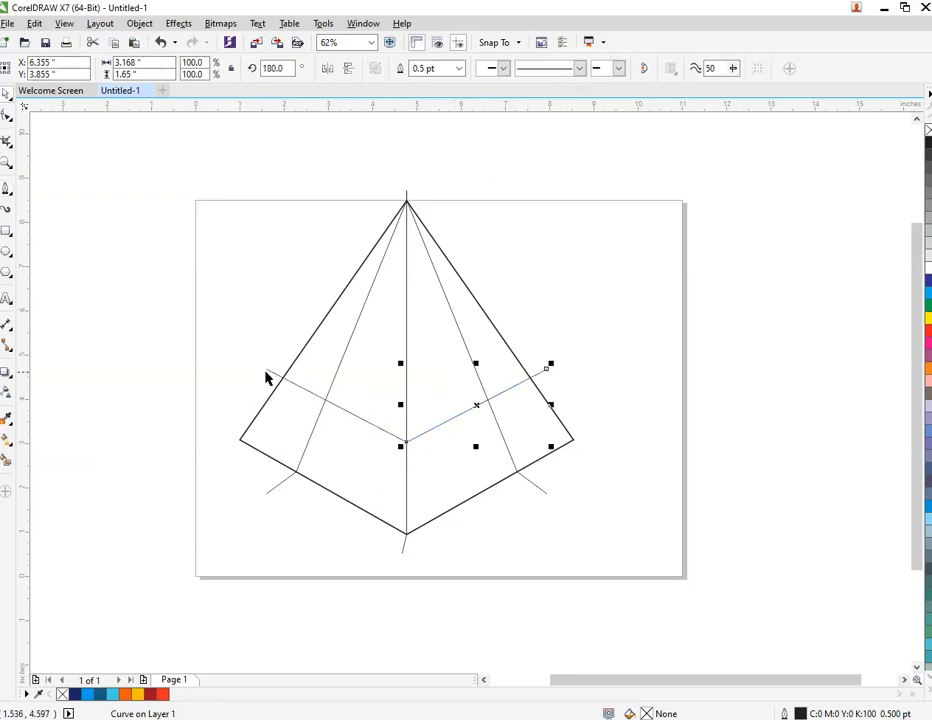
# - Join the two mirrored cross lines into a single V-shaped object
pyautogui.keyDown('shift'); pyautogui.click(268, 371); pyautogui.keyUp('shift')
pyautogui.click(401, 71)
pyautogui.click(512, 334)
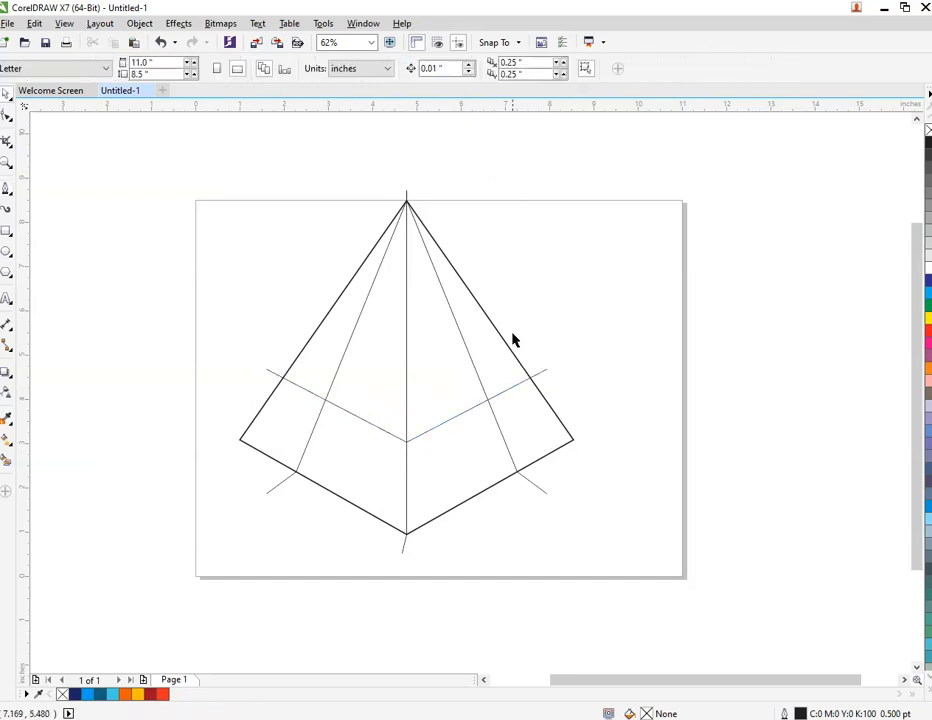
pyautogui.click(537, 379)
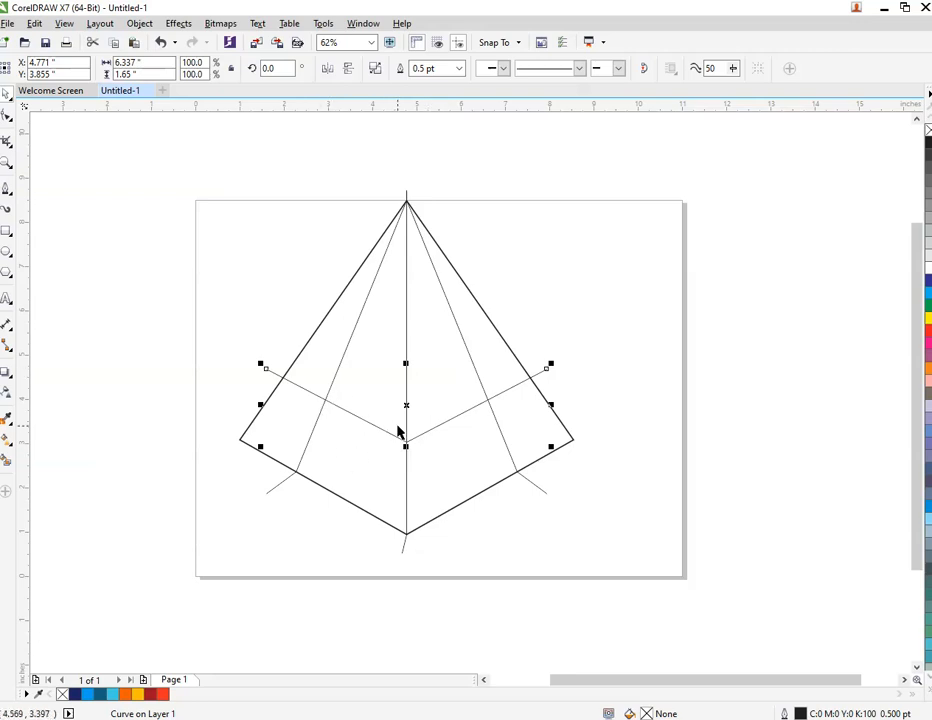
# - Place a duplicate of the V-shaped line slightly above the original, aligned on the centre line
pyautogui.scroll(2, 397, 431)
pyautogui.moveTo(418, 384); pyautogui.dragTo(418, 368)
pyautogui.hotkey('ctrl', 'z')
pyautogui.hotkey('ctrl', 'z')
pyautogui.hotkey('ctrl', 'z')
pyautogui.press('Escape')
pyautogui.scroll(-2, 495, 406)
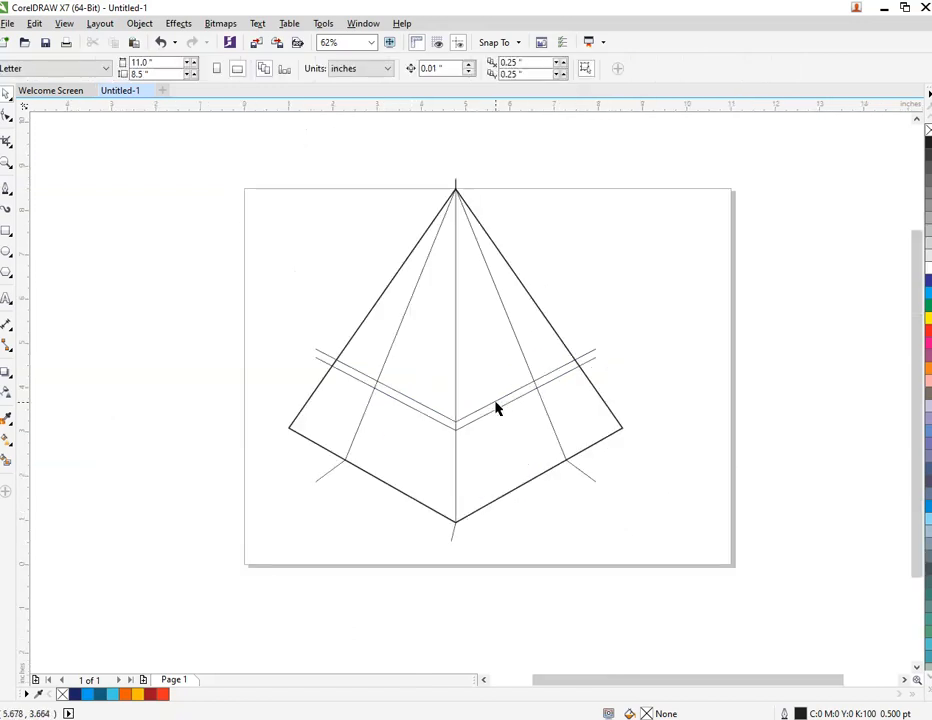
# - Fill the three sections of the kite's leftmost strip with blue-grey (C40 M20 Y0 K40) and a 0.5 pt outline using Smart Fill
pyautogui.click(8, 466)
pyautogui.click(360, 331)
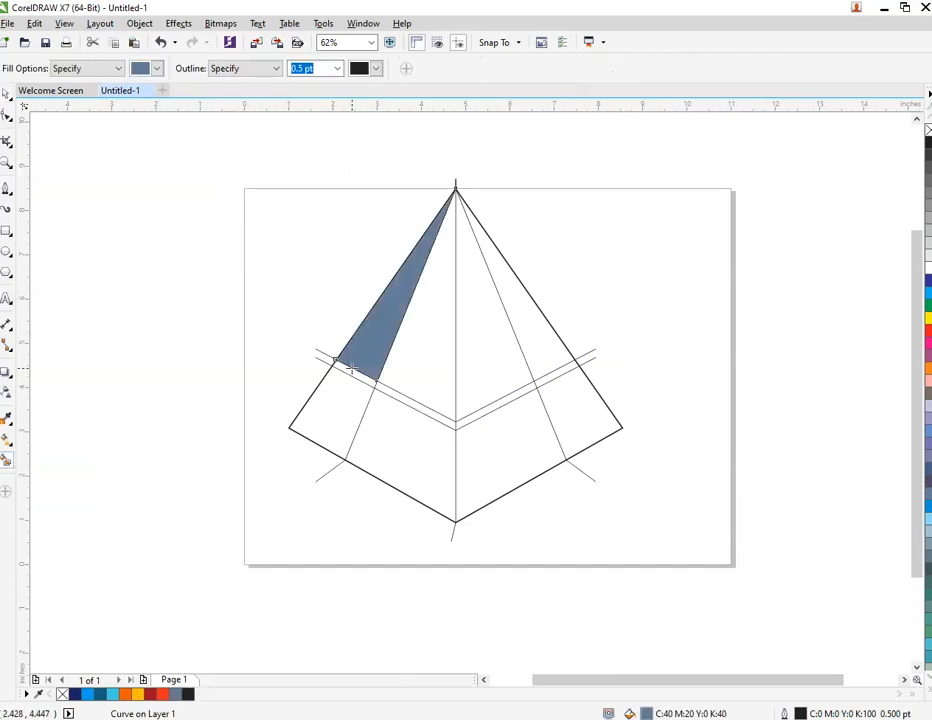
pyautogui.scroll(2, 355, 371)
pyautogui.click(358, 374)
pyautogui.click(337, 416)
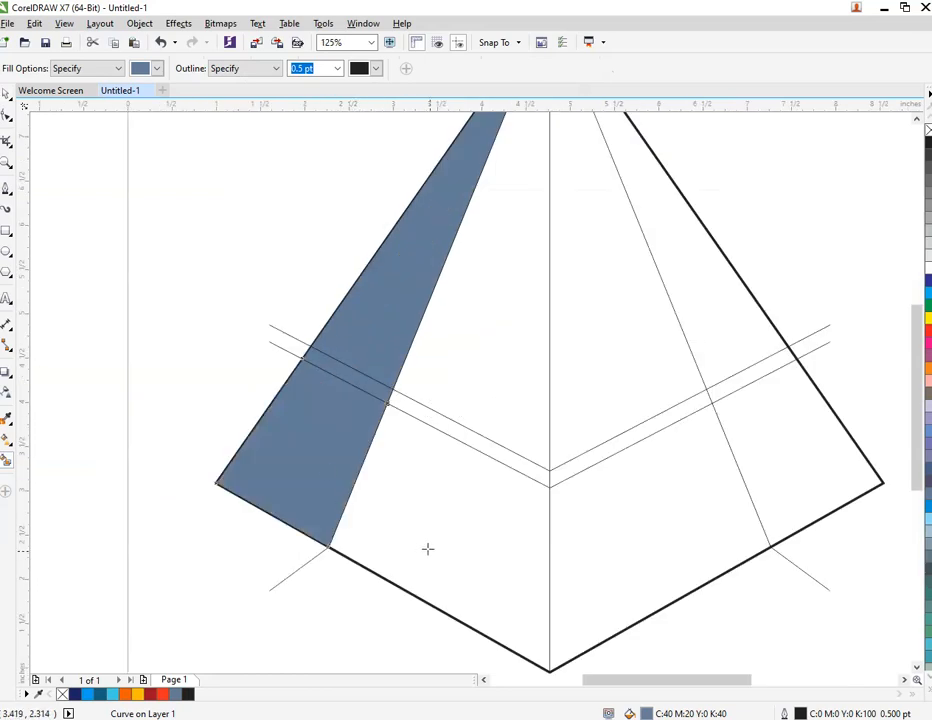
# - Fill the kite's remaining centre and right-hand sections with blue-grey (C40 M20 Y0 K40) and a 0.5 pt outline using Smart Fill
pyautogui.click(427, 548)
pyautogui.click(470, 438)
pyautogui.click(528, 381)
pyautogui.click(590, 415)
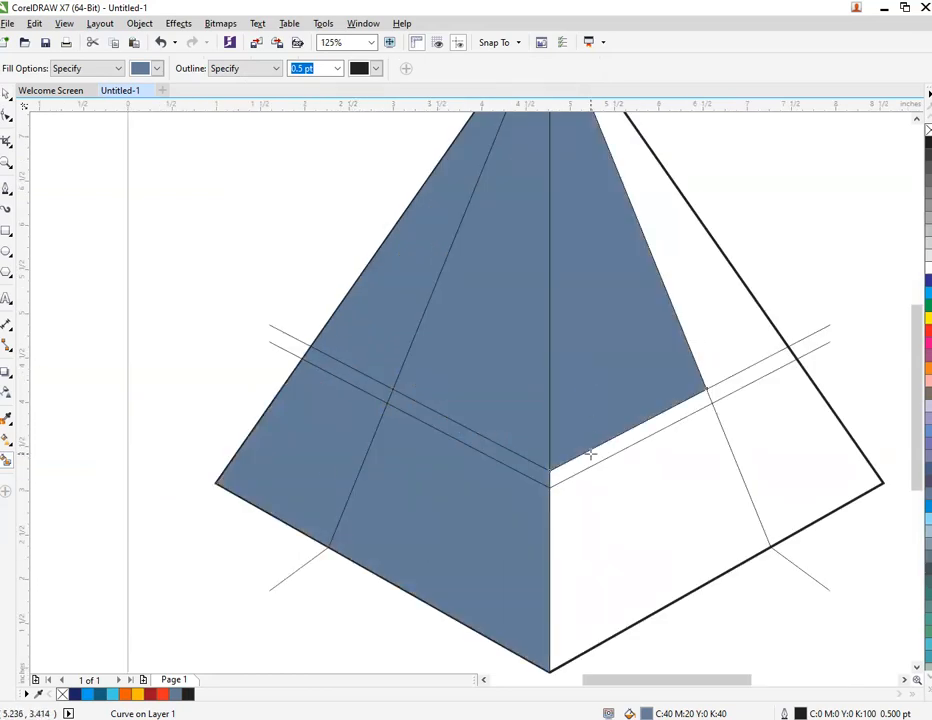
pyautogui.click(590, 454)
pyautogui.click(609, 506)
pyautogui.click(772, 460)
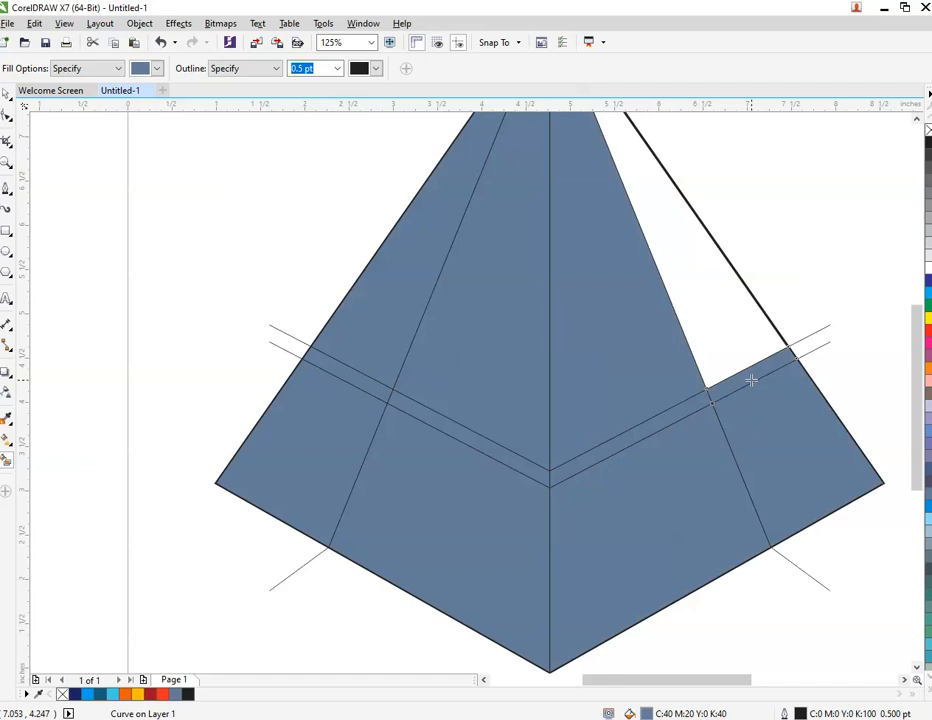
pyautogui.click(704, 340)
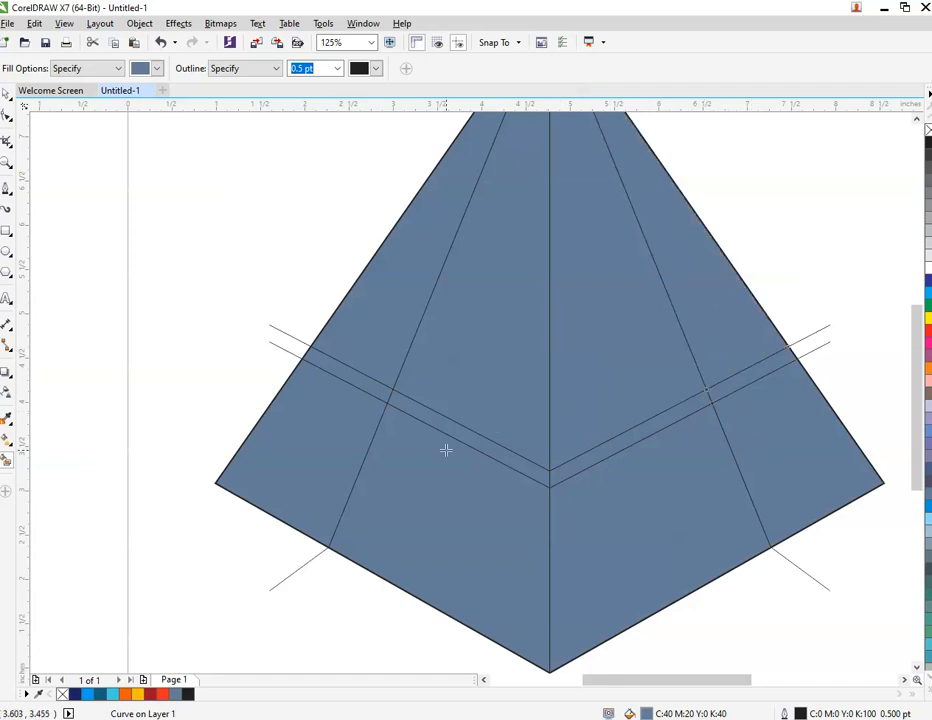
# - Weld the upper, thin middle and lower sections of the kite's leftmost strip into one piece
pyautogui.press('space')
pyautogui.click(248, 360)
pyautogui.scroll(-1, 436, 388)
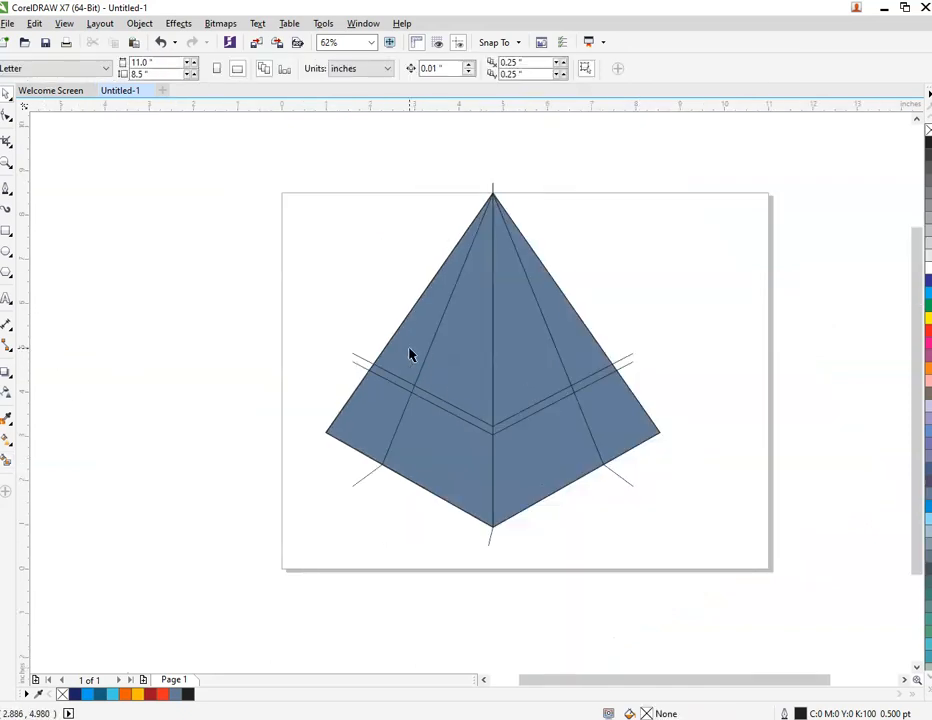
pyautogui.click(389, 383)
pyautogui.keyDown('shift'); pyautogui.click(358, 418); pyautogui.keyUp('shift')
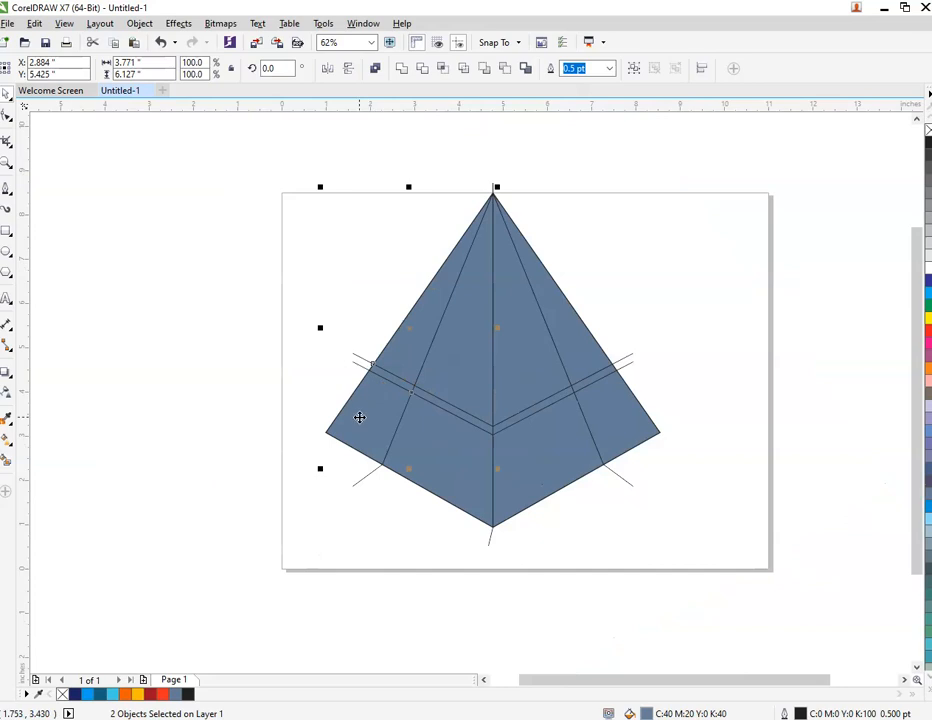
pyautogui.keyDown('shift'); pyautogui.click(360, 422); pyautogui.keyUp('shift')
pyautogui.click(332, 364)
pyautogui.scroll(1, 367, 385)
pyautogui.moveTo(425, 377); pyautogui.dragTo(433, 340)
pyautogui.hotkey('ctrl', 'z')
pyautogui.keyDown('shift'); pyautogui.click(433, 339); pyautogui.keyUp('shift')
pyautogui.keyDown('shift'); pyautogui.click(341, 494); pyautogui.keyUp('shift')
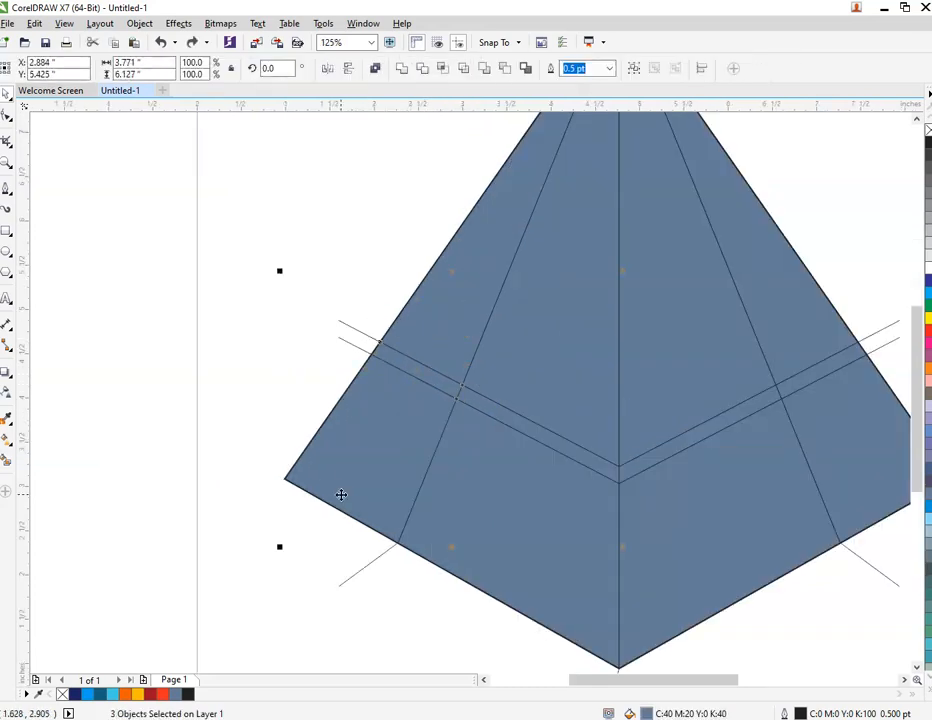
pyautogui.click(402, 69)
pyautogui.click(355, 240)
pyautogui.moveTo(403, 380); pyautogui.dragTo(302, 347)
pyautogui.hotkey('ctrl', 'z')
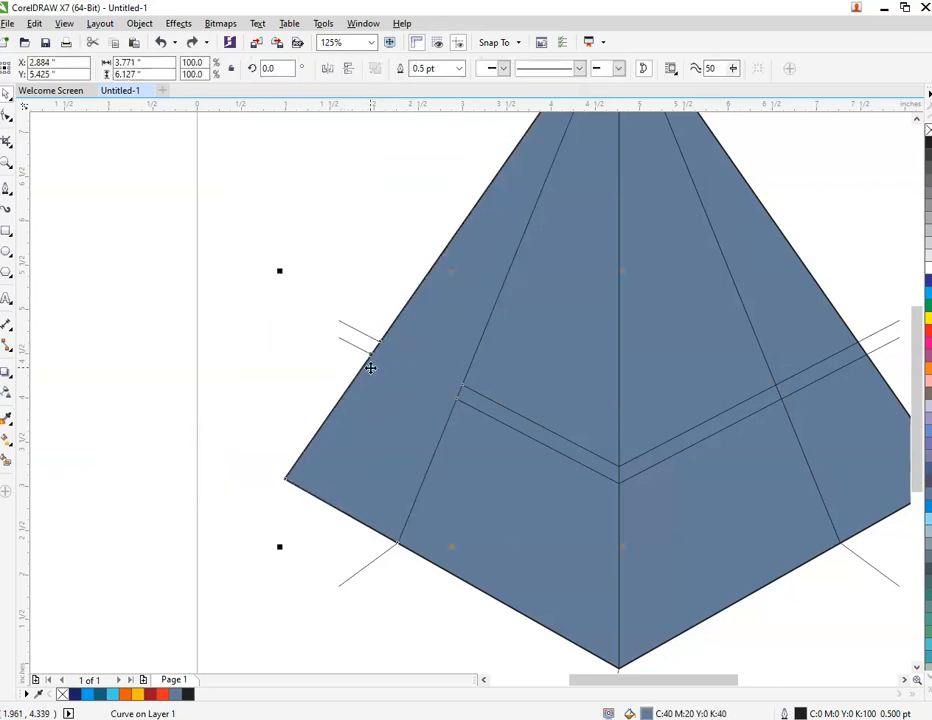
# - Try to weld the three sections of the kite's rightmost strip into one piece
pyautogui.click(811, 377)
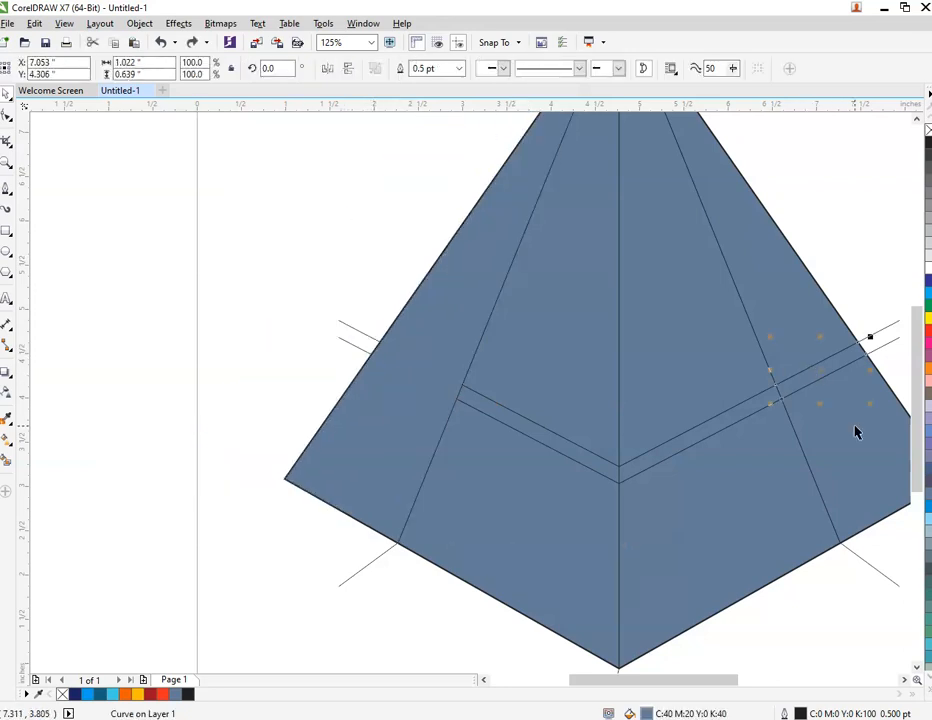
pyautogui.keyDown('shift'); pyautogui.click(808, 361); pyautogui.keyUp('shift')
pyautogui.keyDown('shift'); pyautogui.click(752, 240); pyautogui.keyUp('shift')
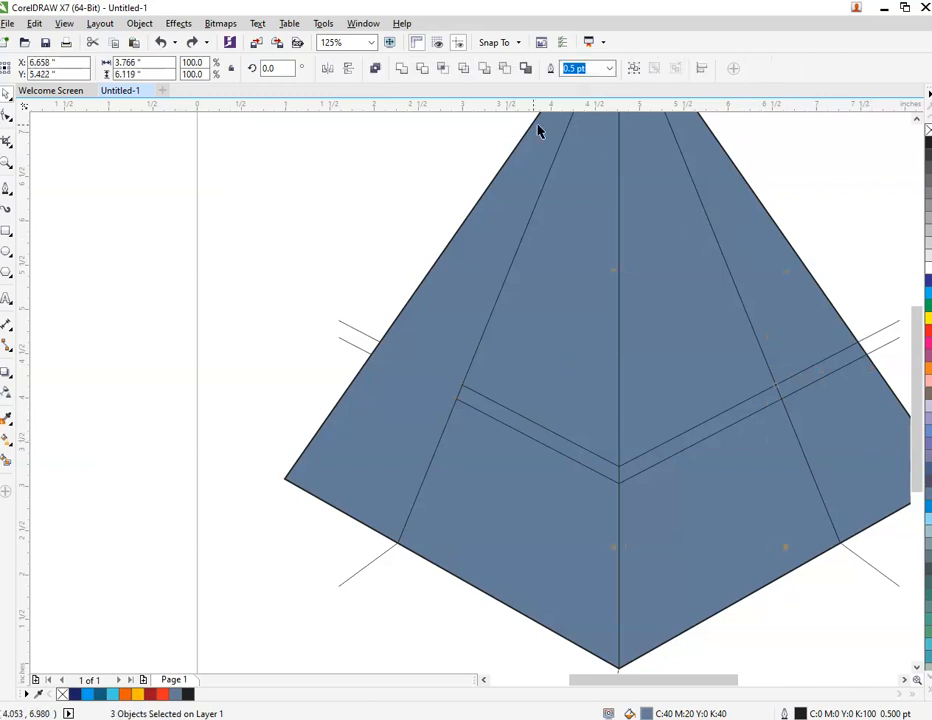
pyautogui.click(402, 69)
pyautogui.click(184, 325)
pyautogui.scroll(-2, 184, 330)
pyautogui.scroll(2, 353, 385)
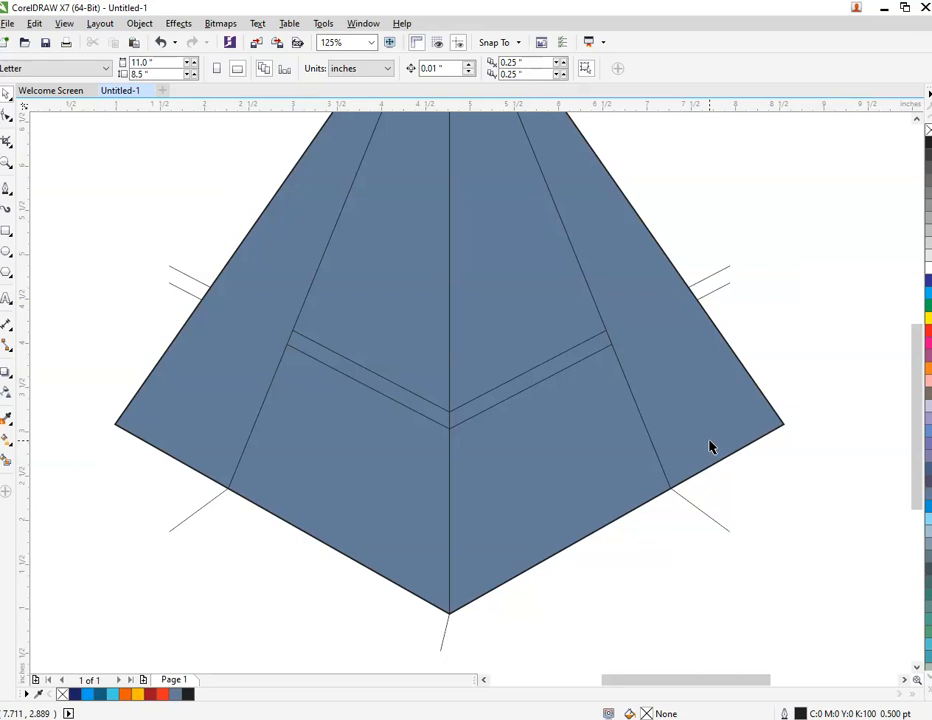
pyautogui.hotkey('ctrl', 'z')
# - Weld the thin band of the kite's rightmost strip to the upper section of that strip
pyautogui.click(769, 293)
pyautogui.click(673, 303)
pyautogui.keyDown('shift'); pyautogui.click(616, 275); pyautogui.keyUp('shift')
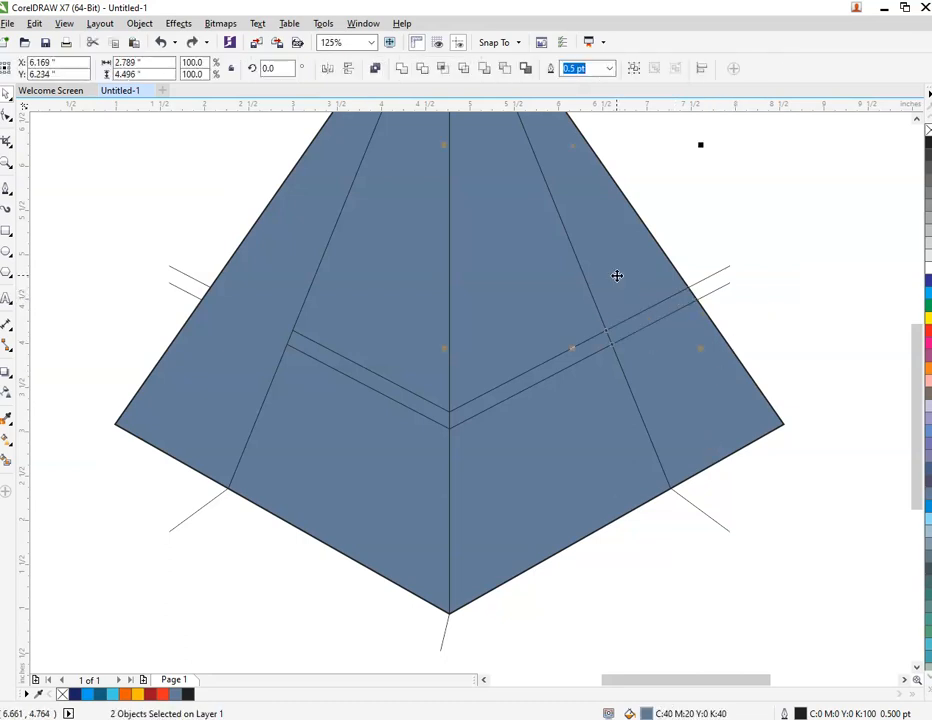
pyautogui.click(402, 69)
pyautogui.click(828, 317)
# - Weld the lower section of the rightmost strip to the neighbouring lower section beside the centre line
pyautogui.moveTo(687, 366); pyautogui.dragTo(741, 341)
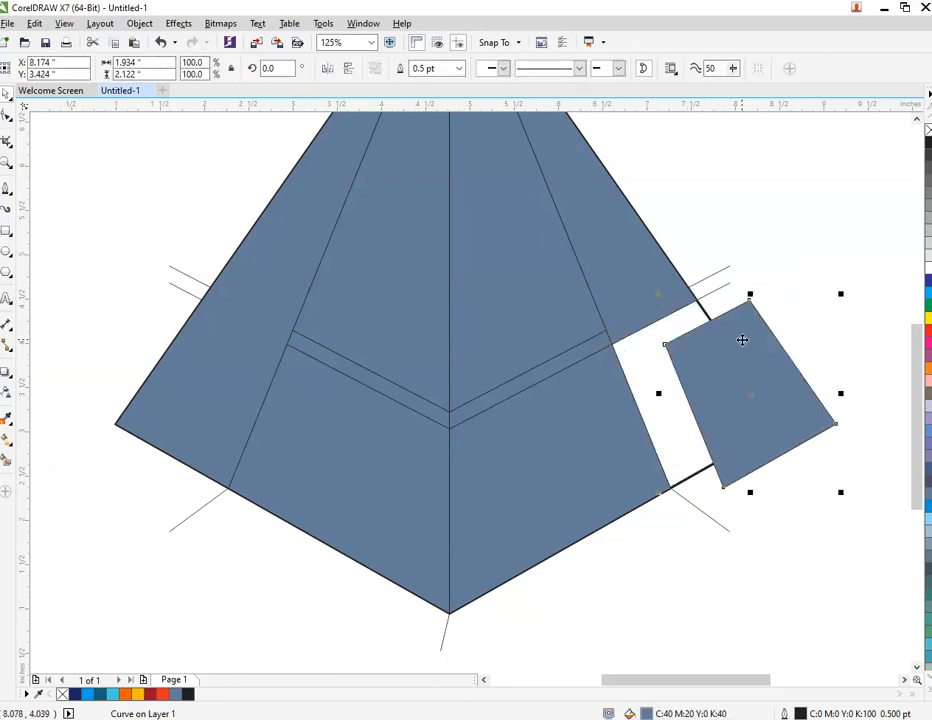
pyautogui.hotkey('ctrl', 'z')
pyautogui.keyDown('shift'); pyautogui.click(505, 360); pyautogui.keyUp('shift')
pyautogui.click(401, 68)
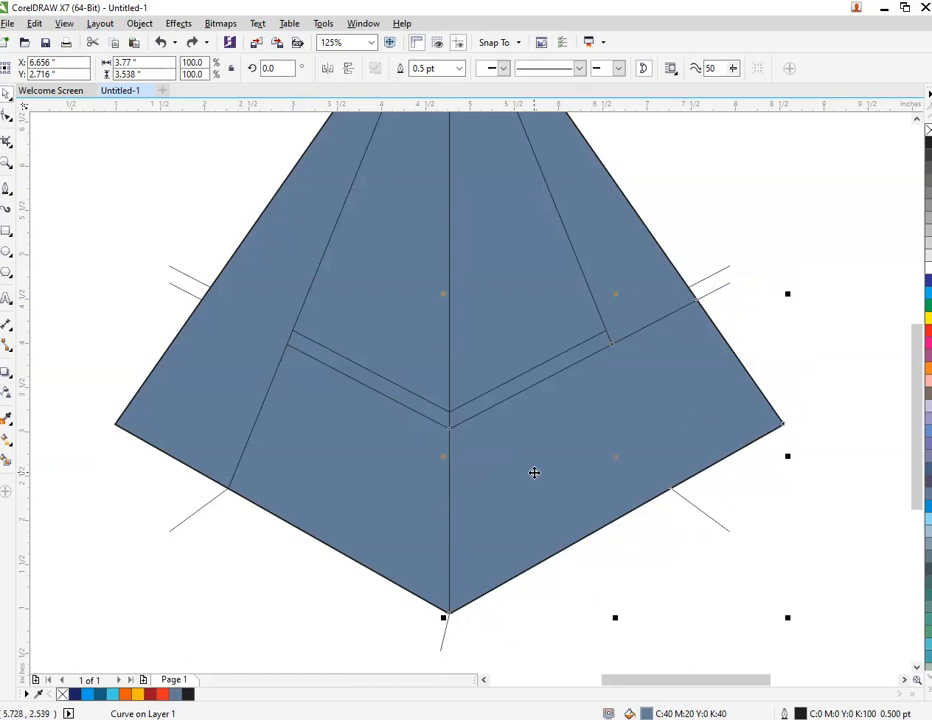
# - Delete the two V-shaped construction lines that stick out past the kite's sides
pyautogui.scroll(-2, 498, 423)
pyautogui.click(372, 358)
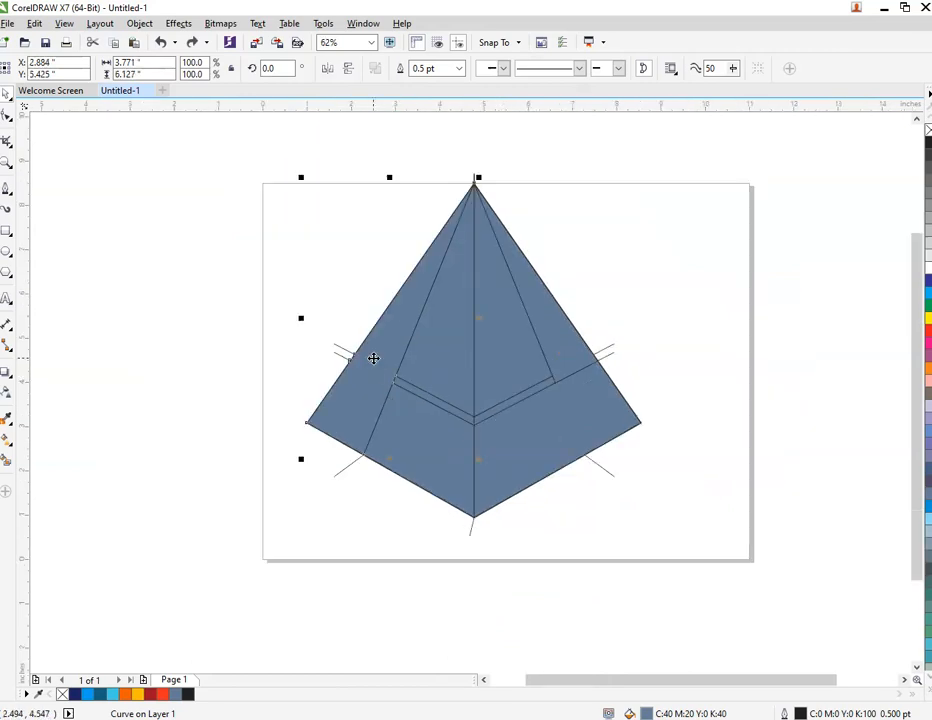
pyautogui.click(335, 277)
pyautogui.click(343, 357)
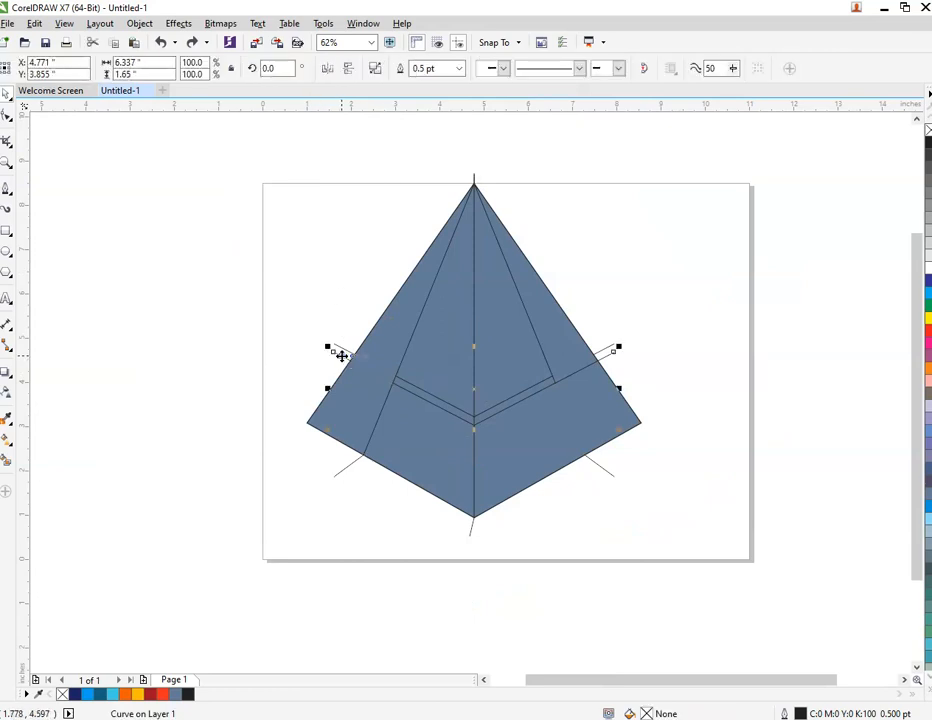
pyautogui.scroll(2, 341, 356)
pyautogui.rightClick(341, 355)
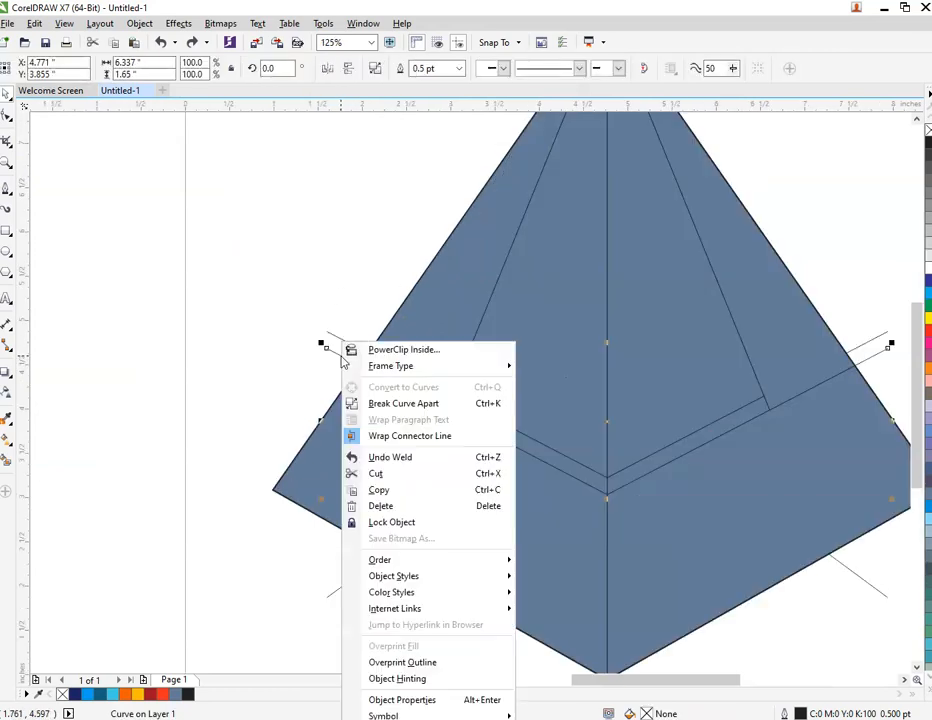
pyautogui.click(465, 505)
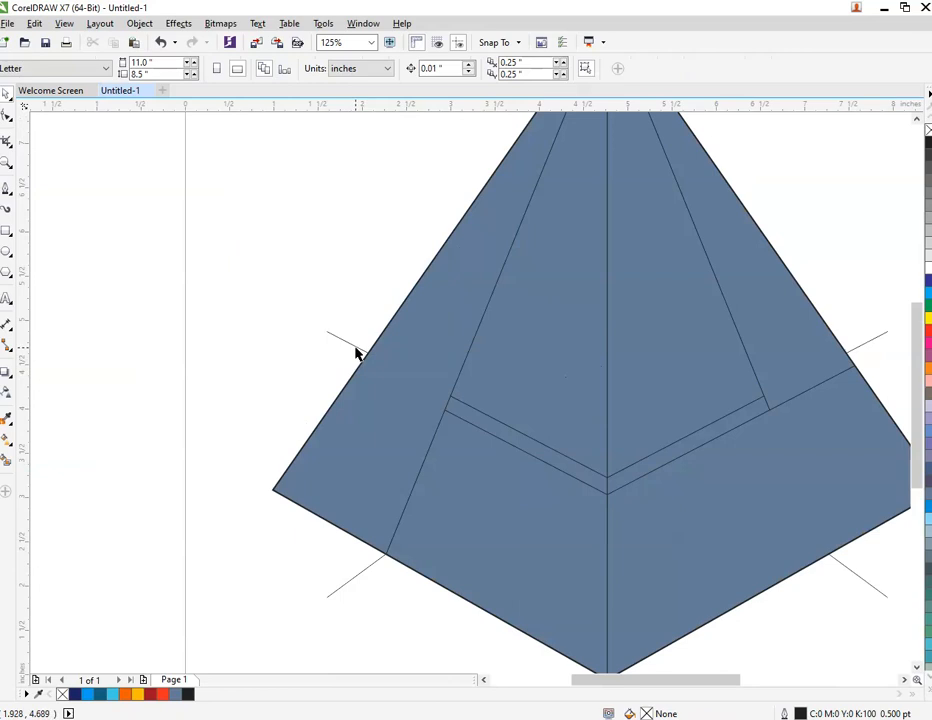
pyautogui.click(357, 349)
pyautogui.rightClick(358, 347)
pyautogui.click(383, 507)
# - Delete the left and right slanted construction lines and the centre line that extend beyond the kite's outline
pyautogui.click(357, 573)
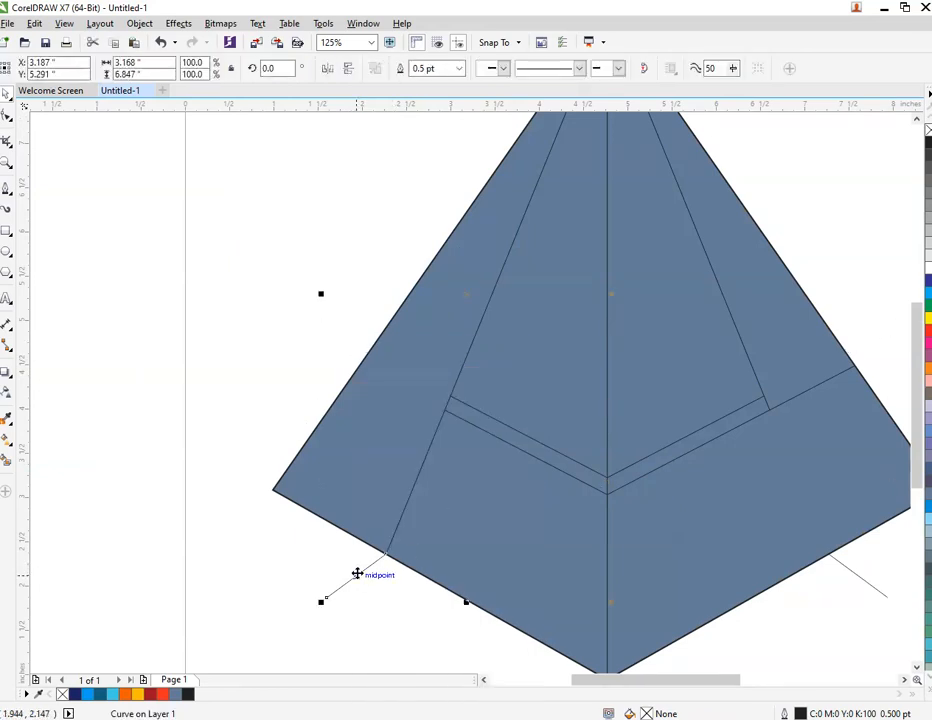
pyautogui.rightClick(357, 573)
pyautogui.click(488, 339)
pyautogui.press('Delete')
pyautogui.scroll(-4, 431, 587)
pyautogui.scroll(4, 439, 551)
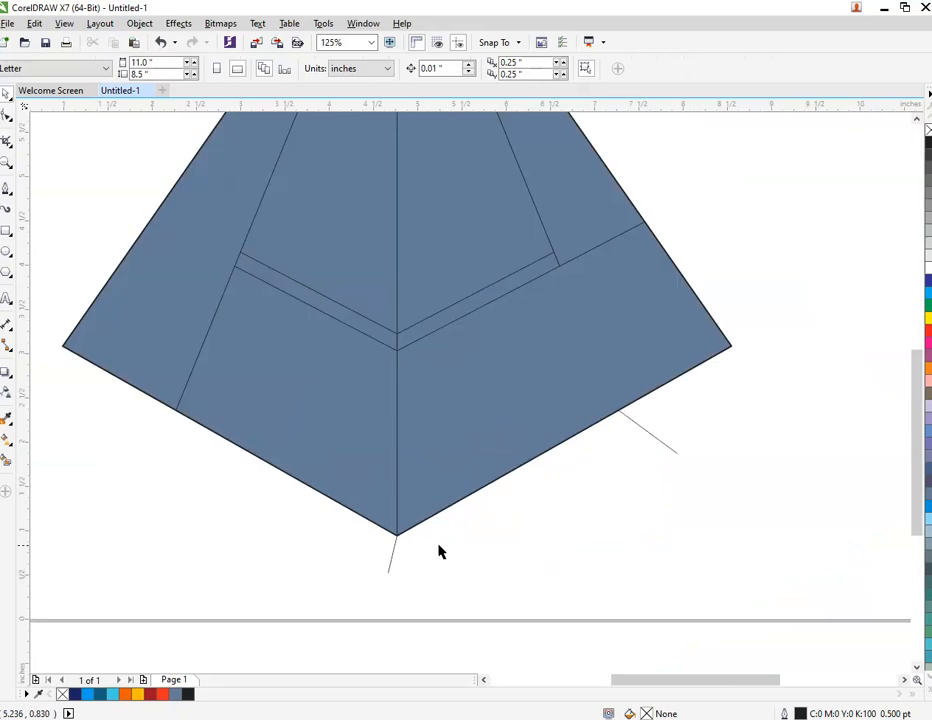
pyautogui.scroll(-4, 597, 516)
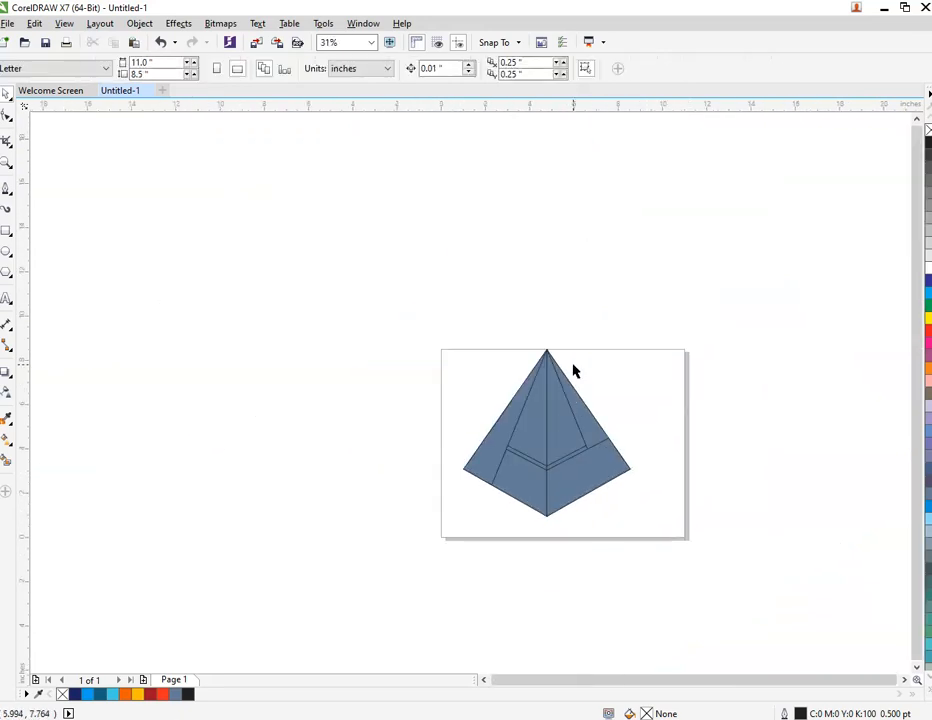
pyautogui.scroll(4, 560, 362)
pyautogui.scroll(-4, 512, 343)
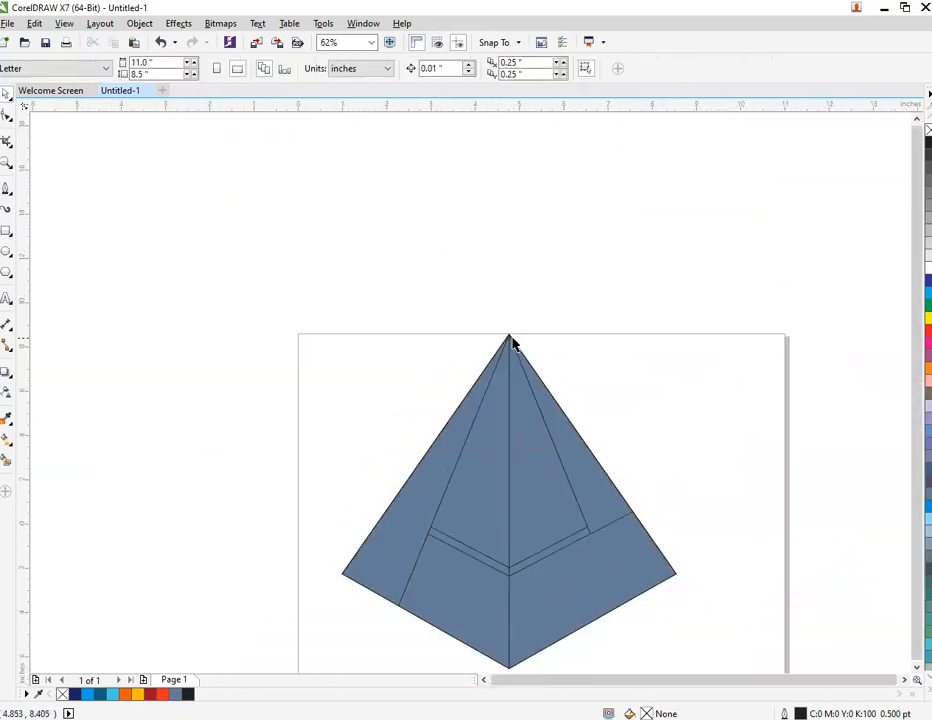
pyautogui.scroll(4, 532, 402)
pyautogui.scroll(-2, 456, 470)
pyautogui.scroll(-1, 456, 470)
pyautogui.scroll(1, 463, 545)
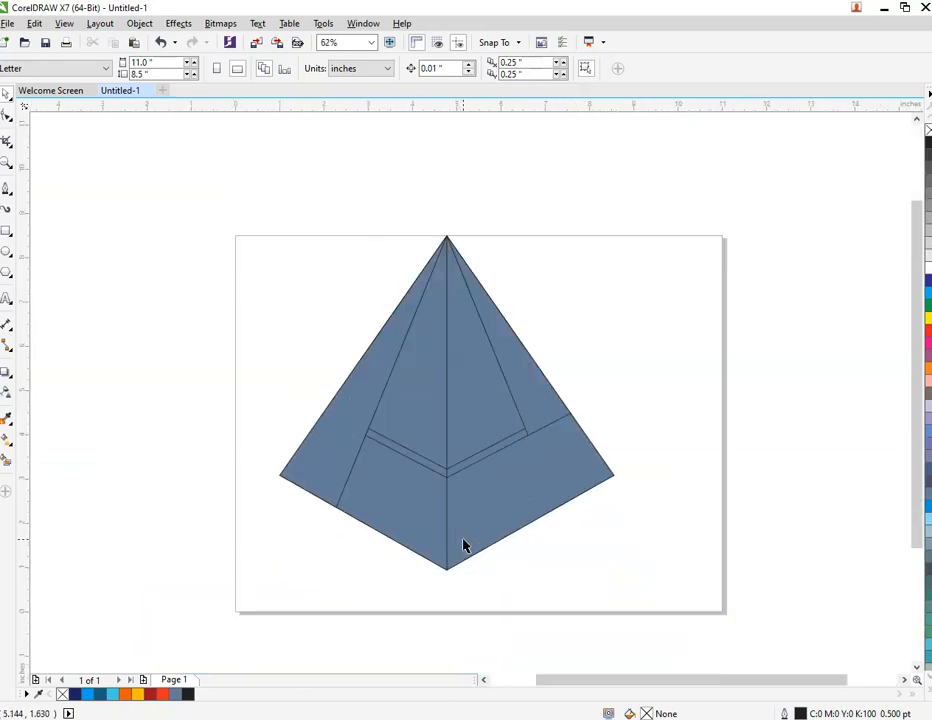
pyautogui.scroll(1, 473, 558)
# - Apply a linear gradient to the welded left strip, running from navy at its lower corner to bright blue at the apex
pyautogui.click(333, 429)
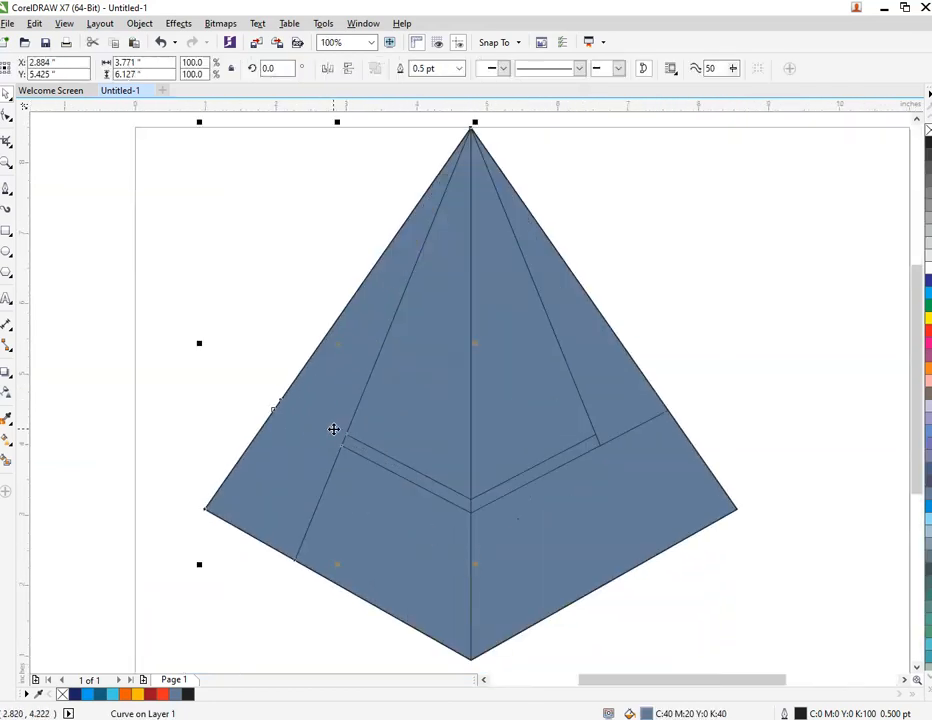
pyautogui.click(6, 446)
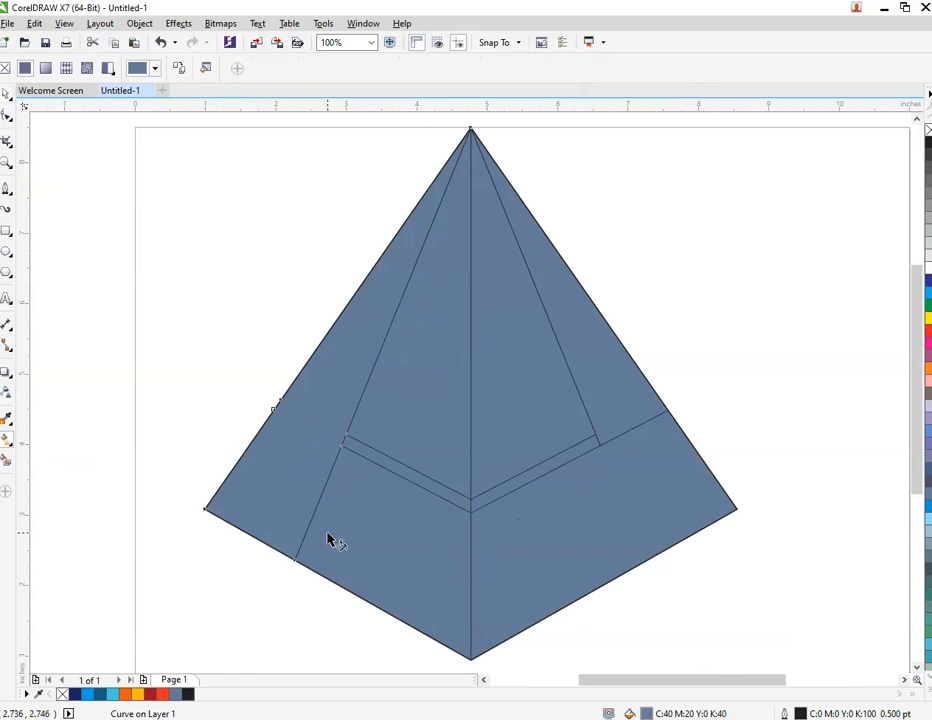
pyautogui.moveTo(234, 522); pyautogui.dragTo(461, 147)
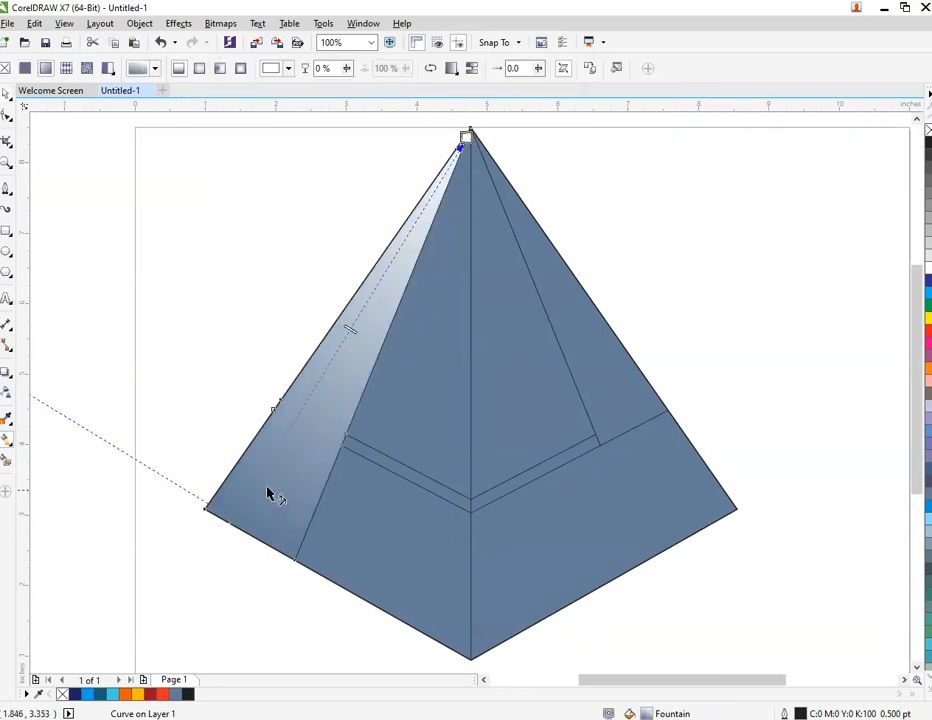
pyautogui.click(231, 517)
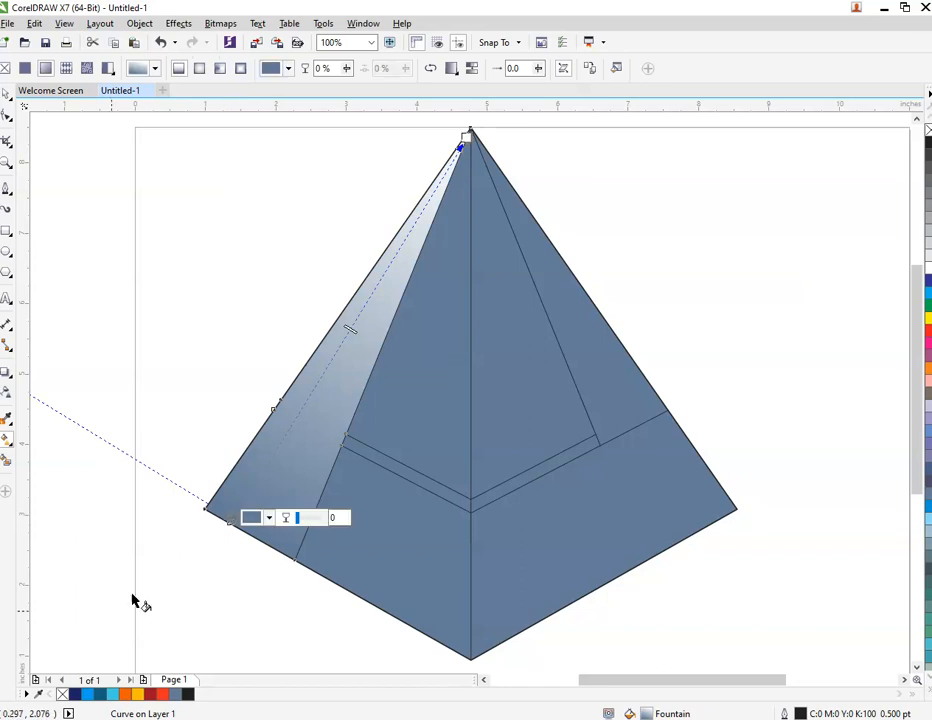
pyautogui.click(75, 694)
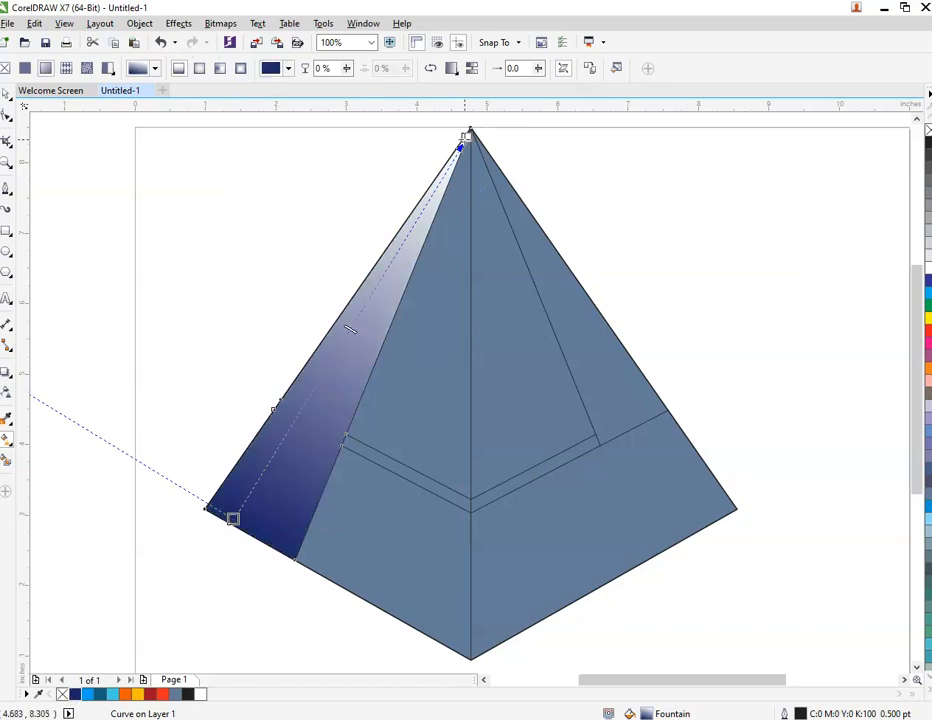
pyautogui.click(466, 137)
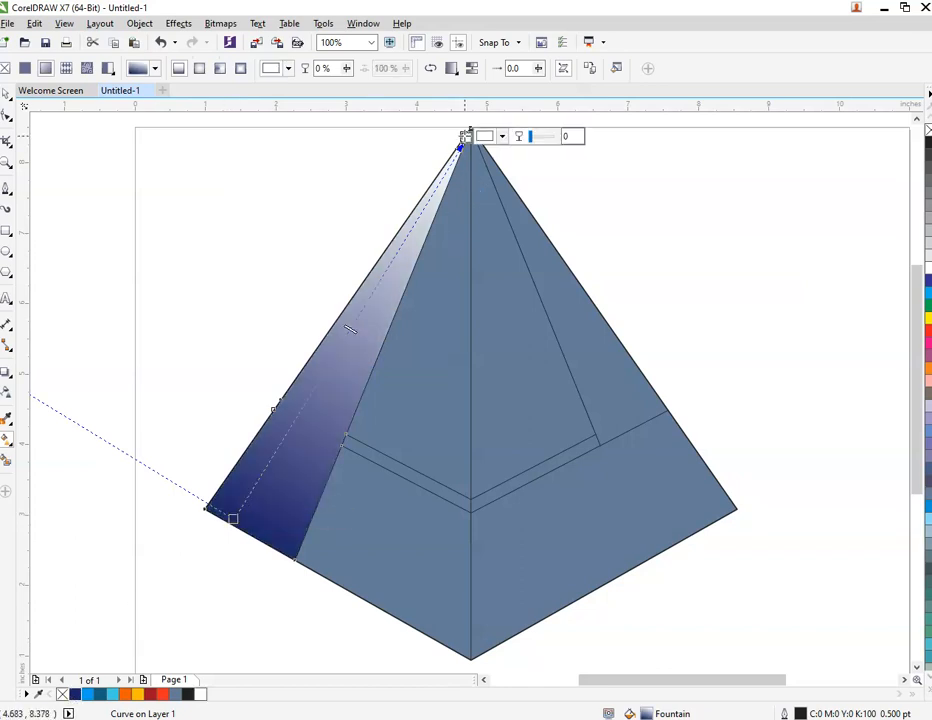
pyautogui.click(88, 695)
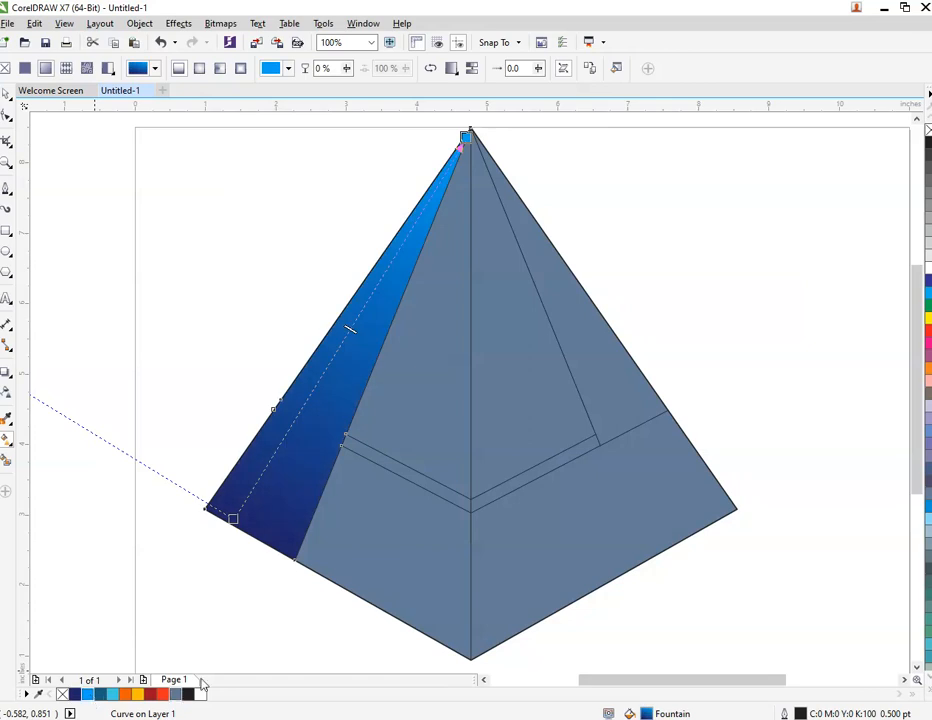
# - Apply a linear gradient to the lower section left of the centre line, from dark teal at its upper-left corner to light cyan at the kite's bottom tip
pyautogui.click(336, 484)
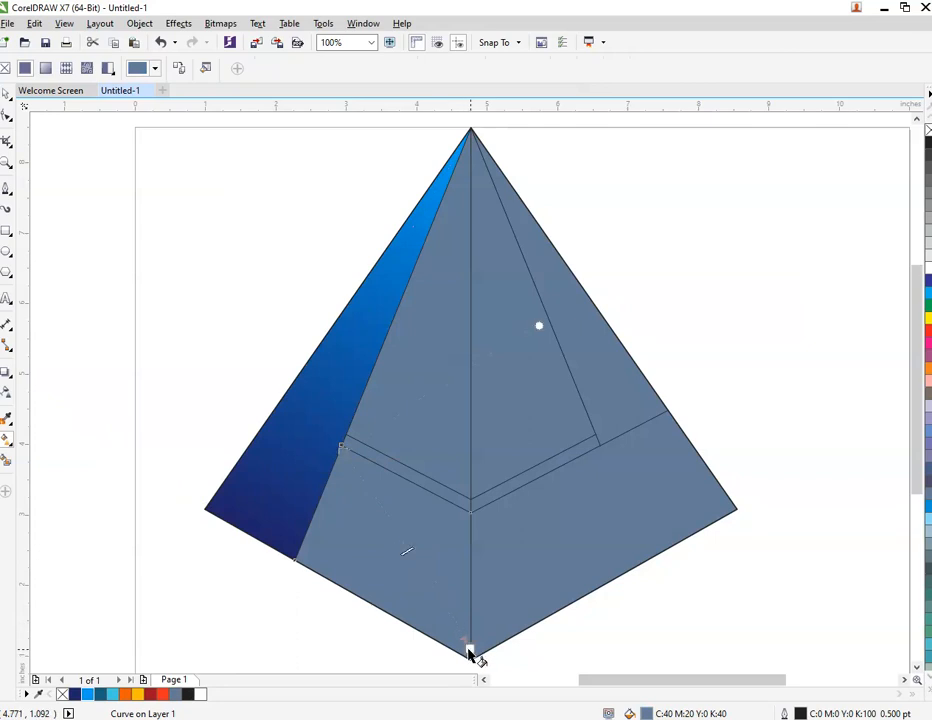
pyautogui.moveTo(468, 645); pyautogui.dragTo(341, 452)
pyautogui.click(341, 452)
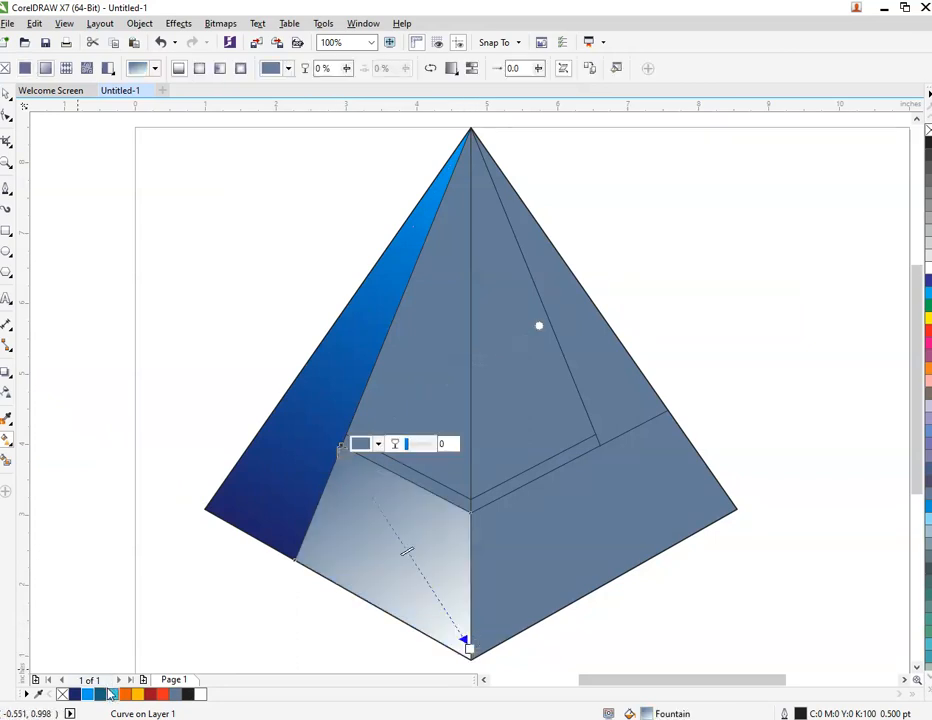
pyautogui.click(101, 695)
pyautogui.click(463, 641)
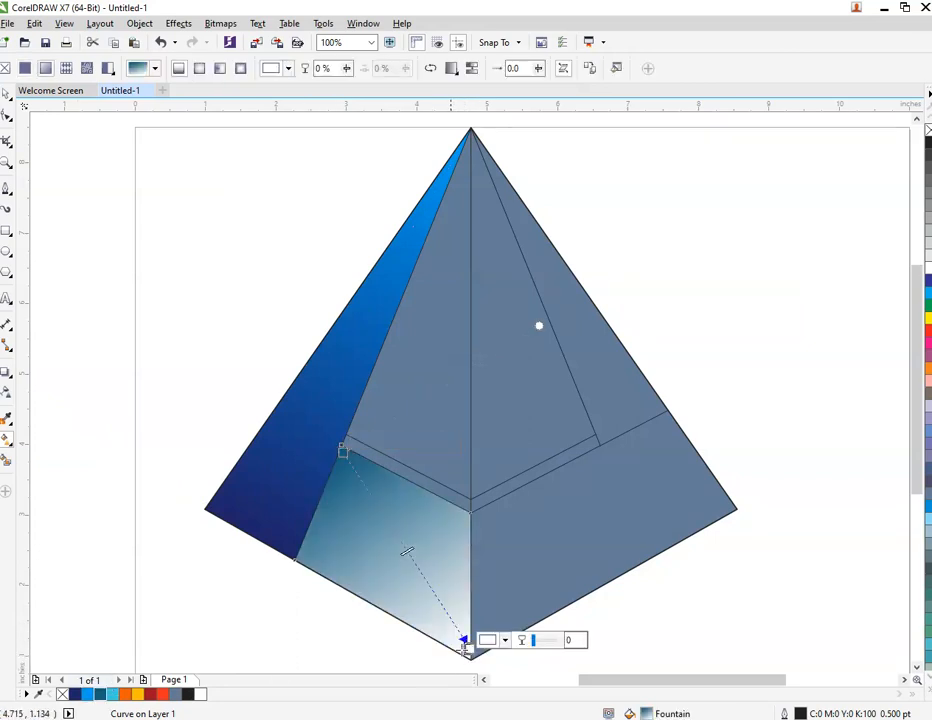
pyautogui.click(112, 694)
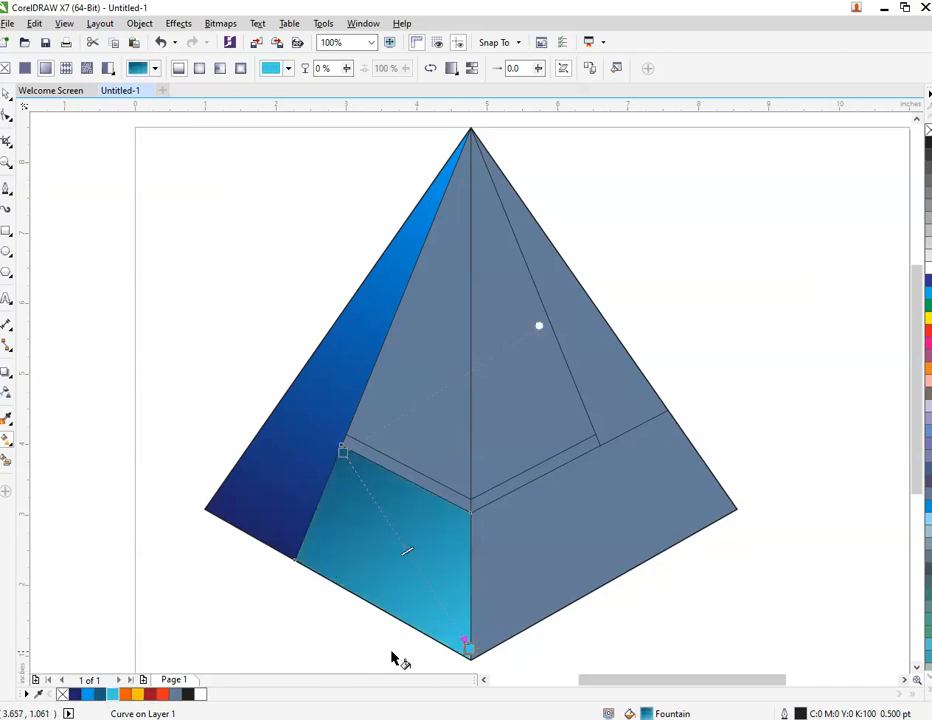
pyautogui.click(464, 655)
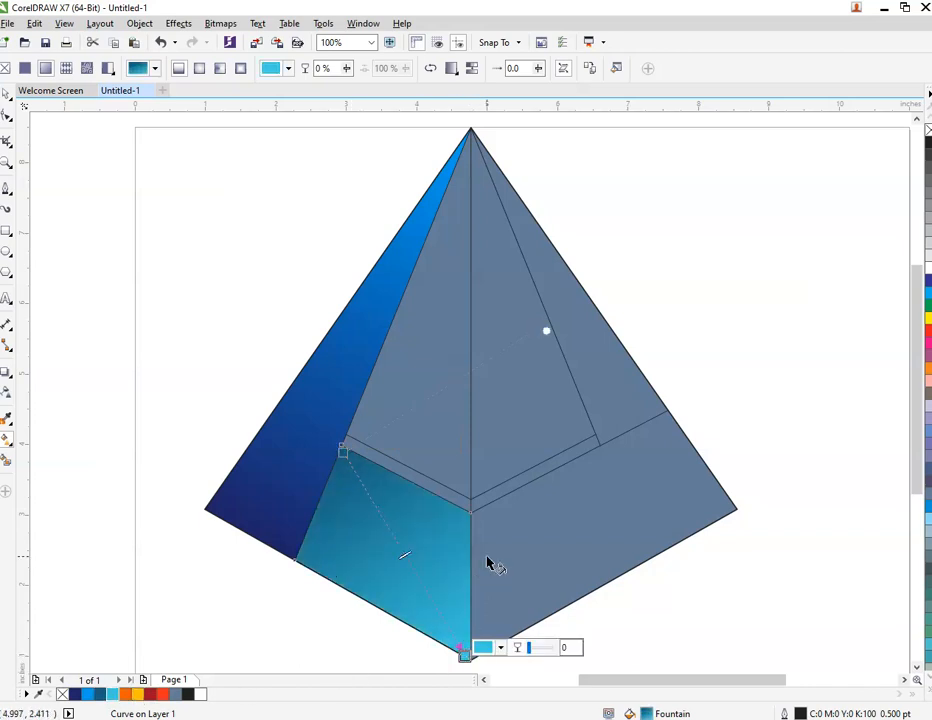
# - Copy the teal-to-cyan gradient from the lower section left of the centre line onto the lower section right of it
pyautogui.click(545, 591)
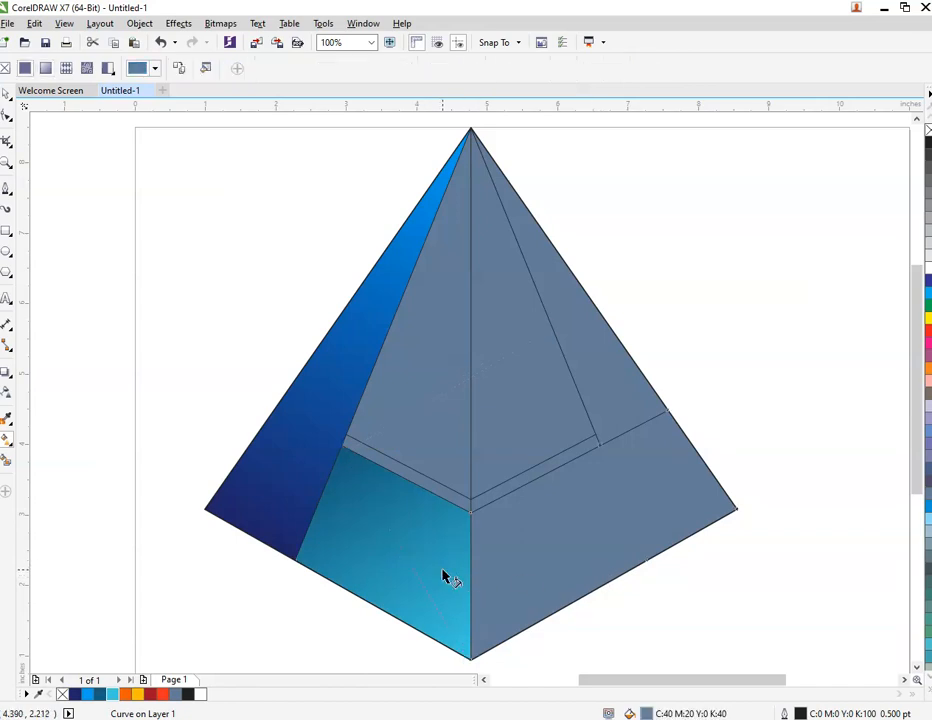
pyautogui.click(445, 577)
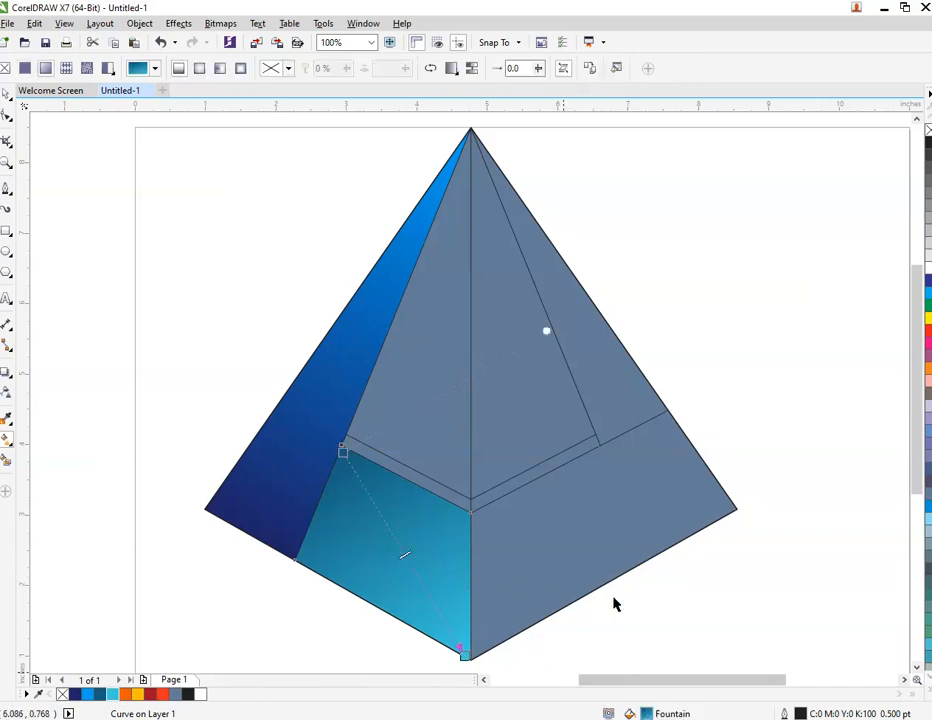
pyautogui.click(587, 552)
pyautogui.click(584, 545)
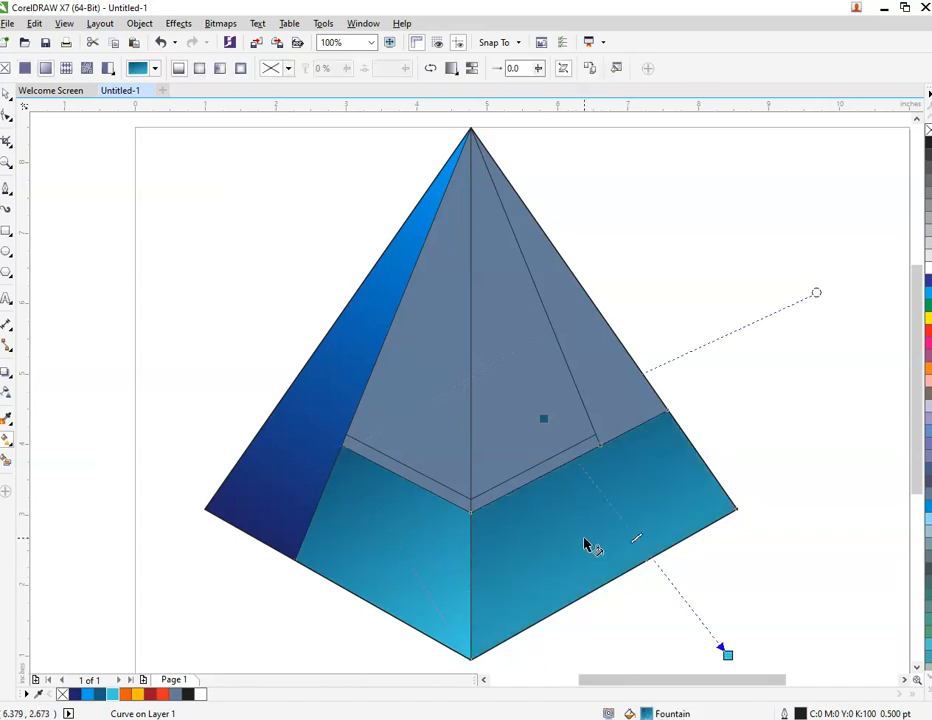
# - Re-aim the lower-right section's gradient from dark teal at the centre line to cyan past the outer edge, and shift the lower-left gradient's midpoint toward dark teal
pyautogui.moveTo(543, 420); pyautogui.dragTo(483, 589)
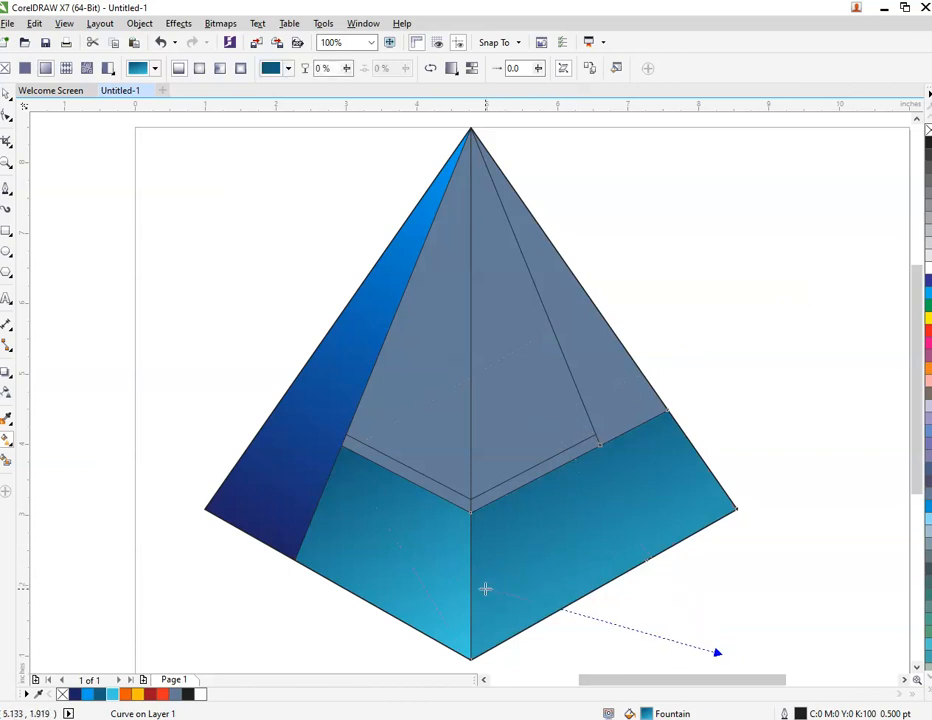
pyautogui.moveTo(720, 652); pyautogui.dragTo(782, 412)
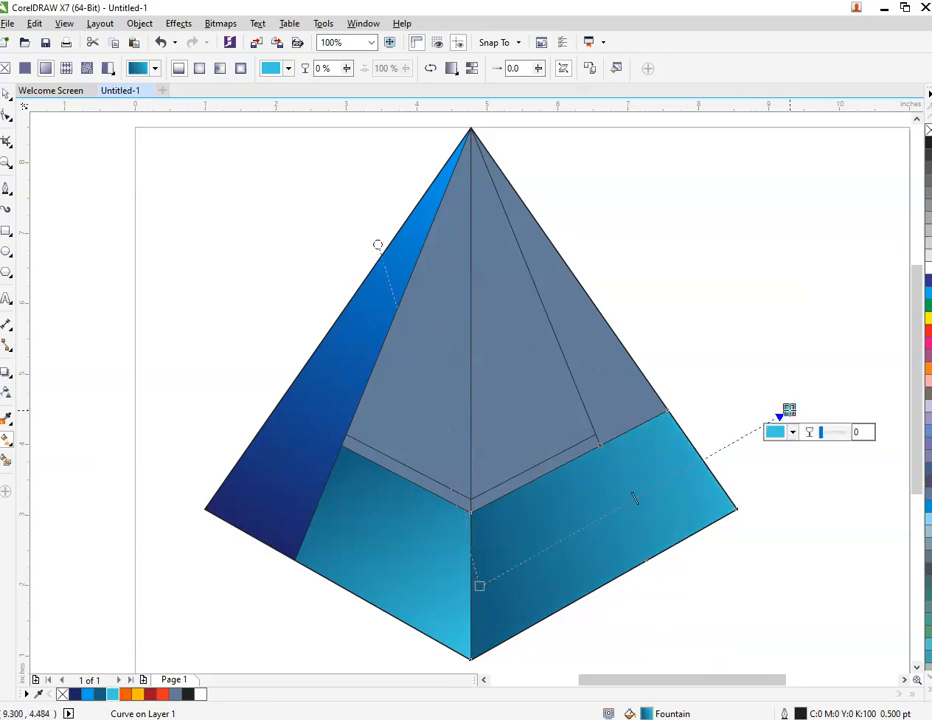
pyautogui.moveTo(633, 498); pyautogui.dragTo(643, 490)
pyautogui.click(644, 493)
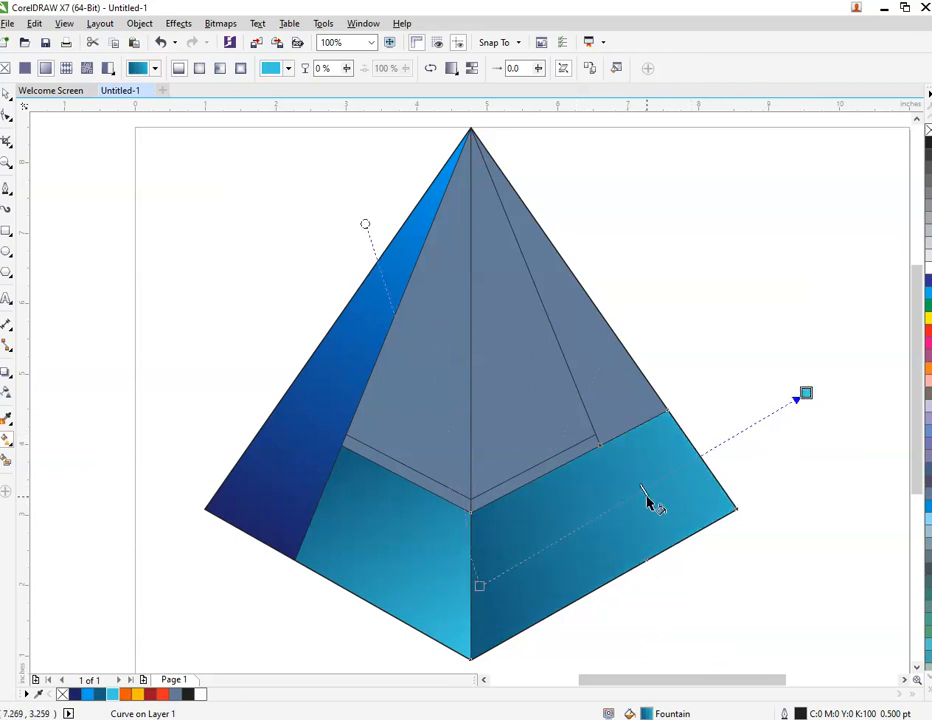
pyautogui.click(728, 387)
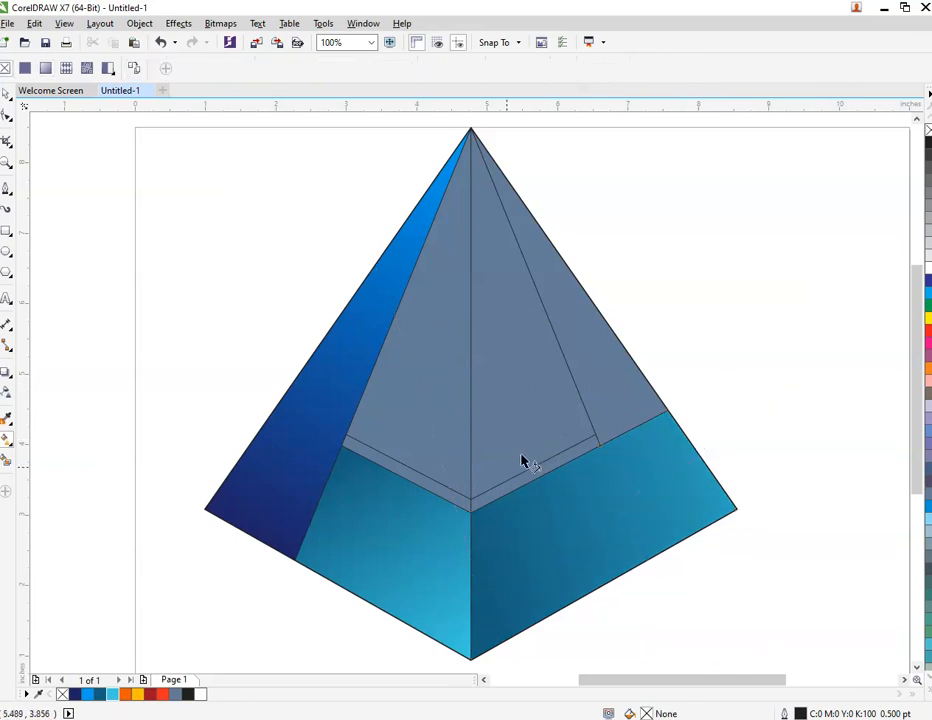
pyautogui.click(424, 560)
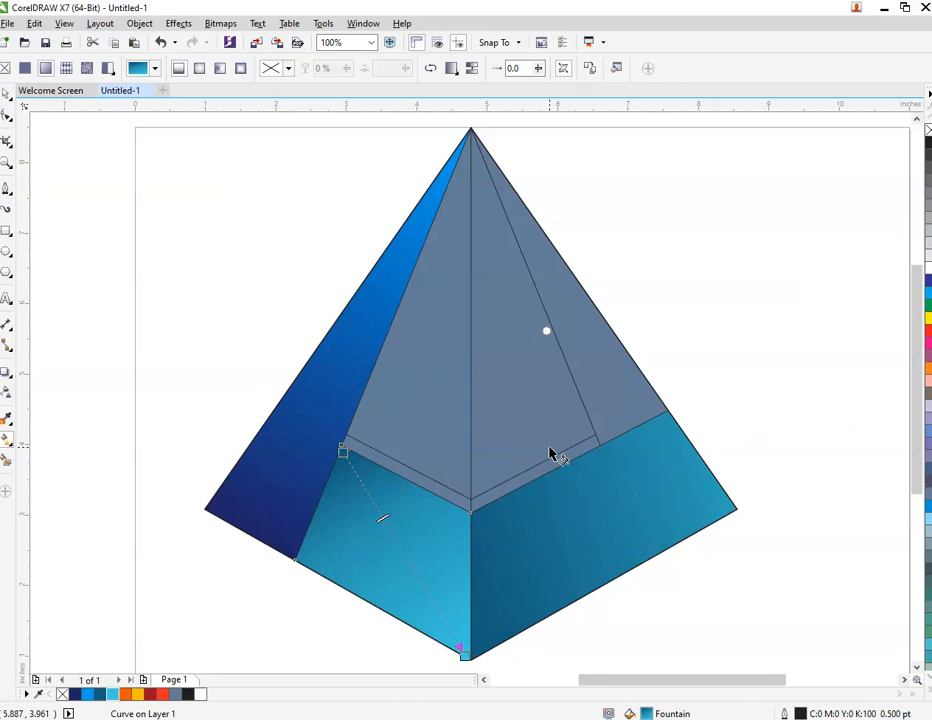
# - Apply a linear gradient to the right outer strip, running from dark red at its lower end to bright red at the apex
pyautogui.click(560, 398)
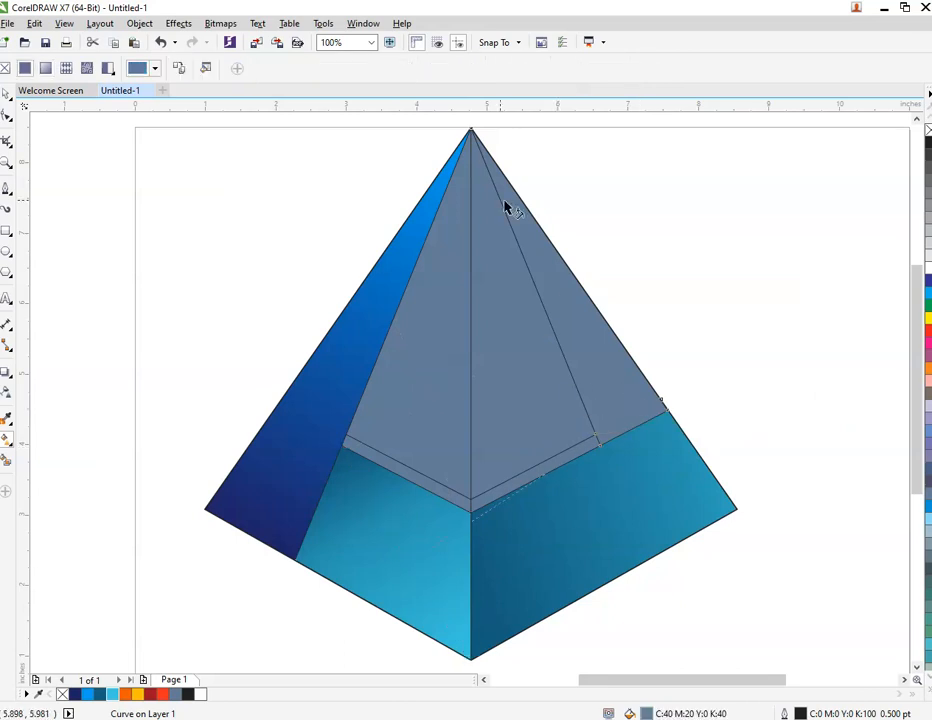
pyautogui.moveTo(484, 148); pyautogui.dragTo(657, 402)
pyautogui.click(150, 693)
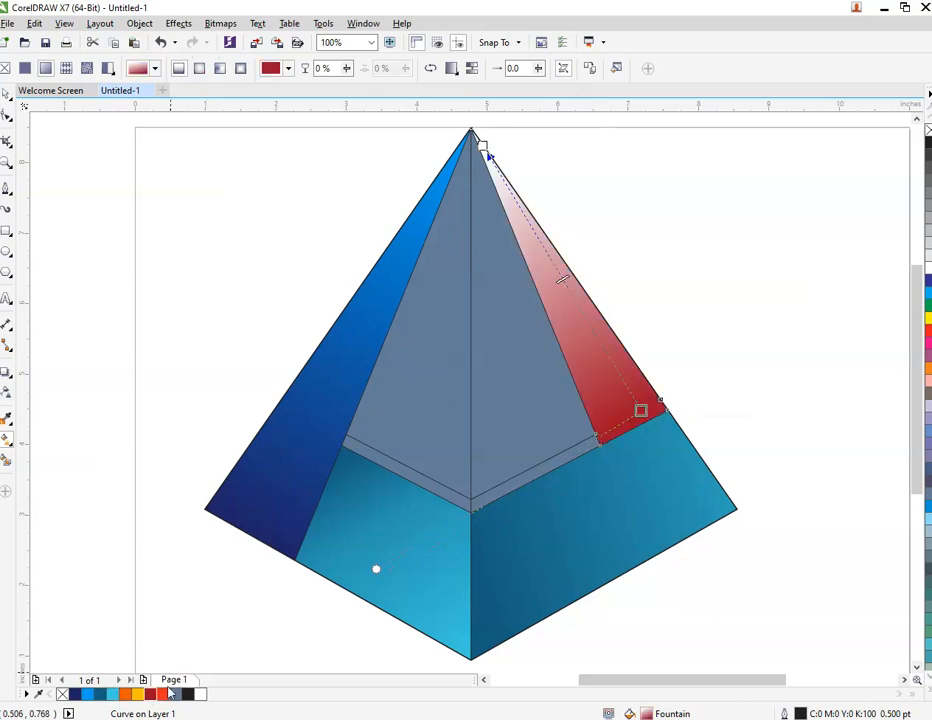
pyautogui.moveTo(484, 146); pyautogui.dragTo(474, 135)
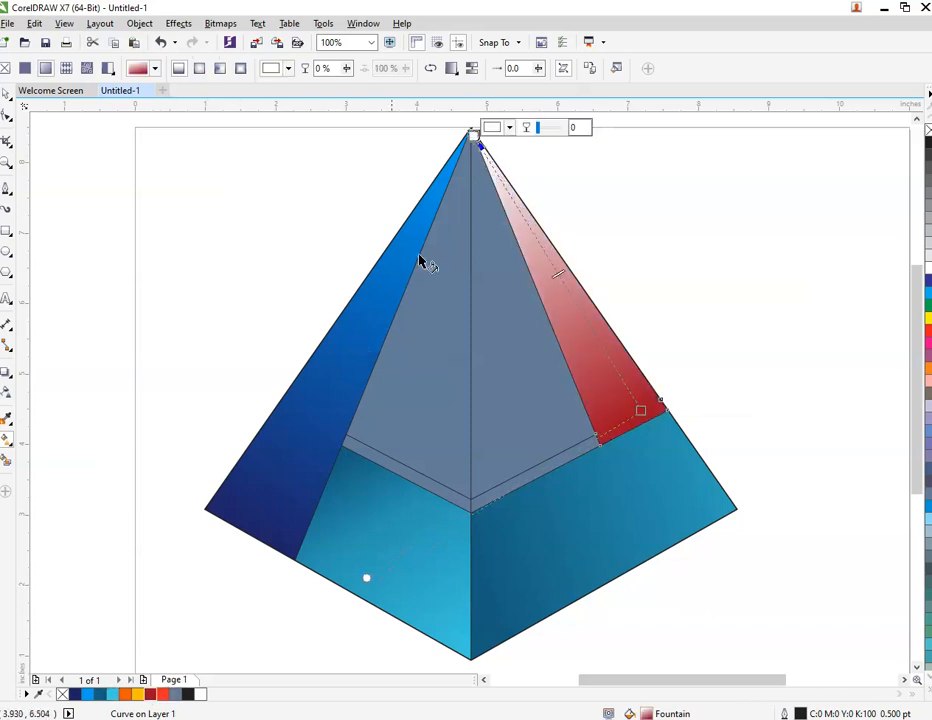
pyautogui.click(163, 694)
pyautogui.press('Escape')
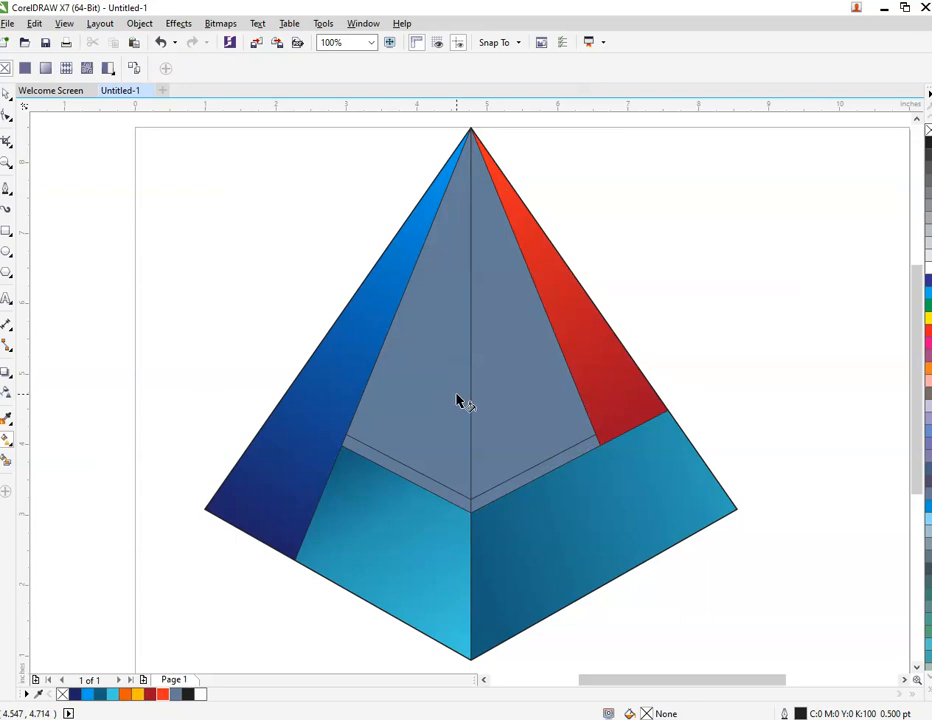
# - Apply a linear gradient to the inner section right of the centre line, from orange at the apex to yellow at its lower edge
pyautogui.click(511, 407)
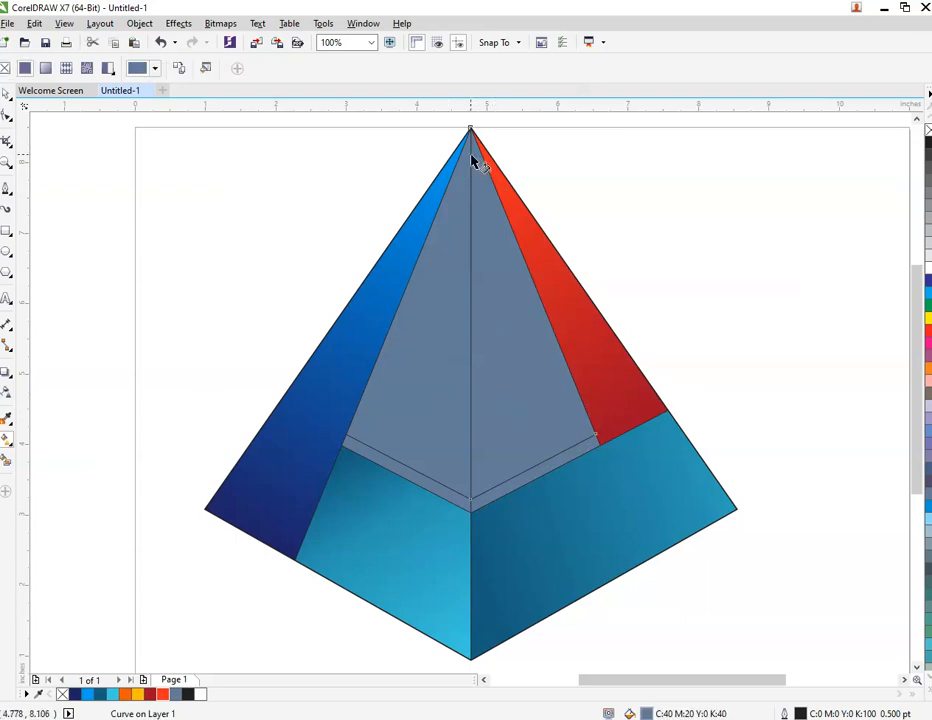
pyautogui.moveTo(478, 158); pyautogui.dragTo(519, 466)
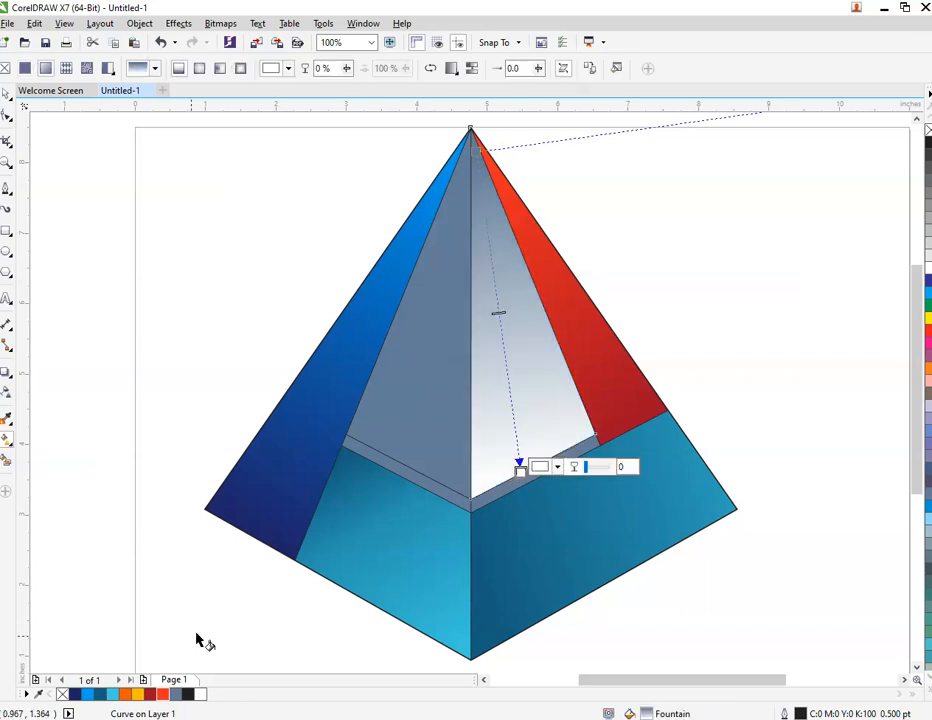
pyautogui.click(127, 695)
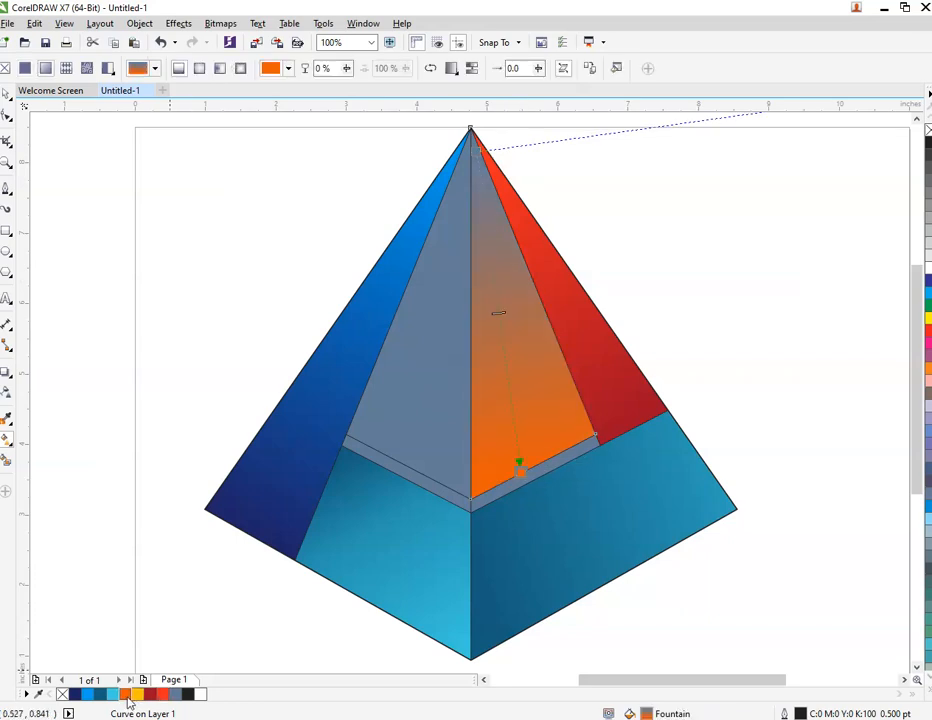
pyautogui.click(139, 695)
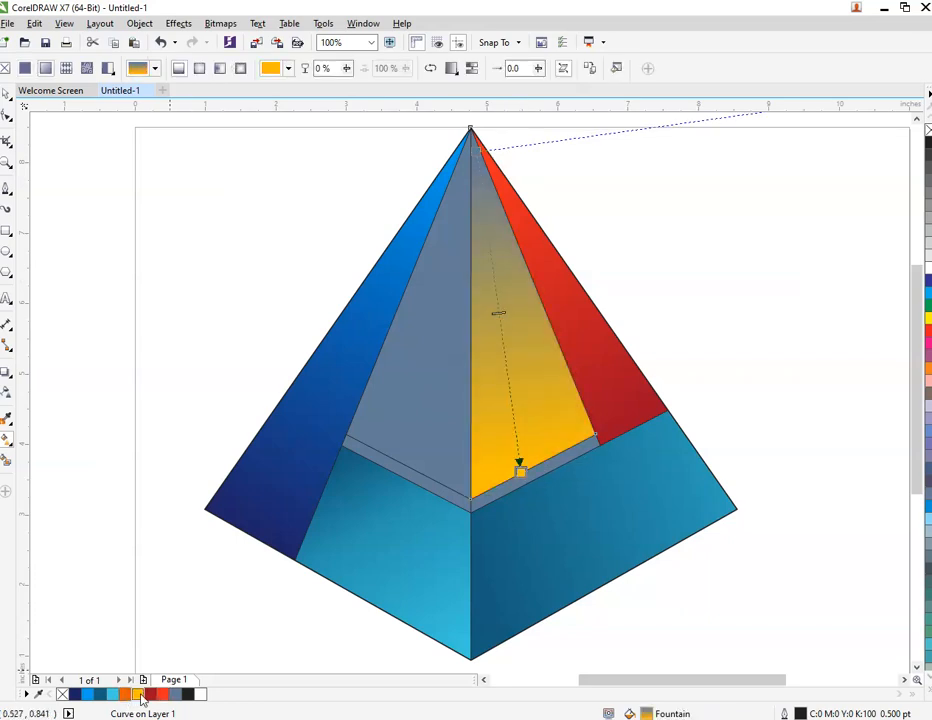
pyautogui.click(473, 144)
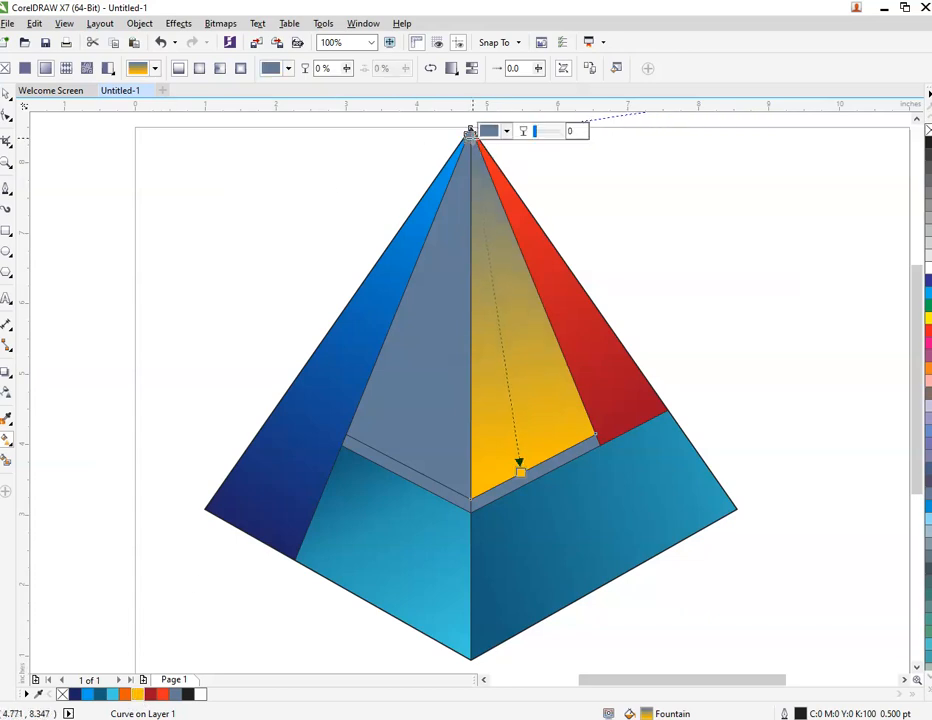
pyautogui.click(123, 697)
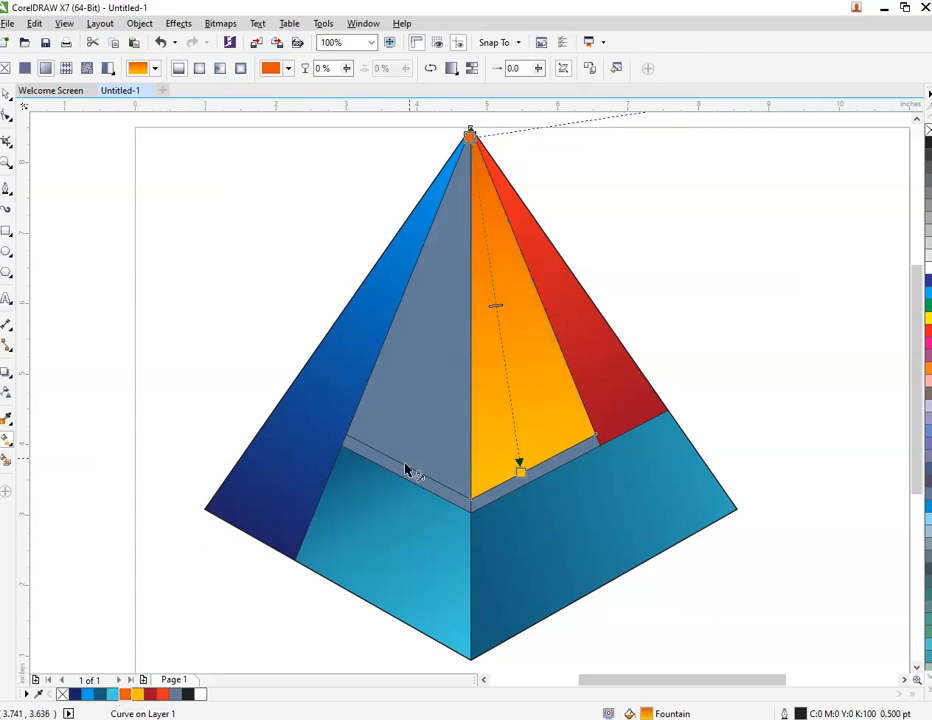
# - Copy the orange-yellow gradient to the inner section left of the centre line and reverse it, with yellow at the apex and orange at the lower edge
pyautogui.click(443, 376)
pyautogui.click(497, 357)
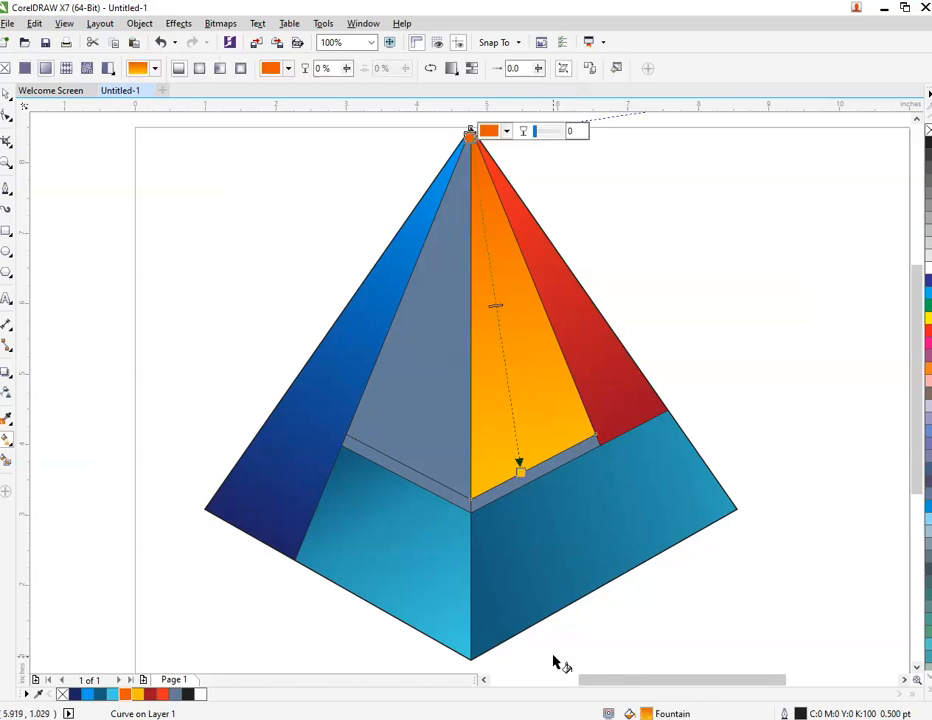
pyautogui.moveTo(508, 530); pyautogui.dragTo(421, 400)
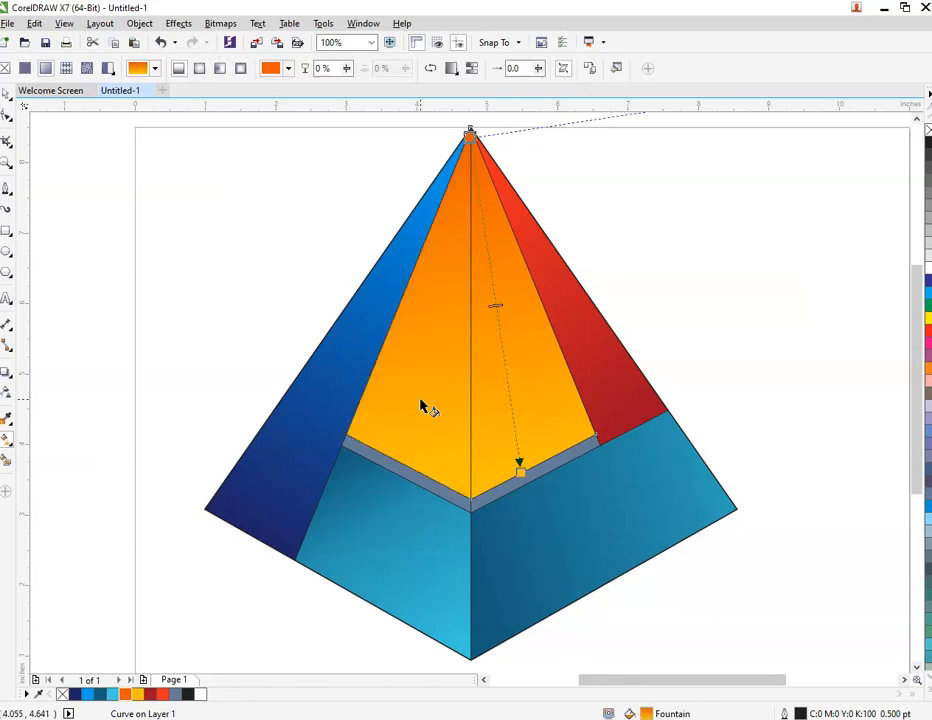
pyautogui.click(421, 400)
pyautogui.moveTo(345, 137); pyautogui.dragTo(83, 430)
pyautogui.moveTo(470, 130); pyautogui.dragTo(470, 129)
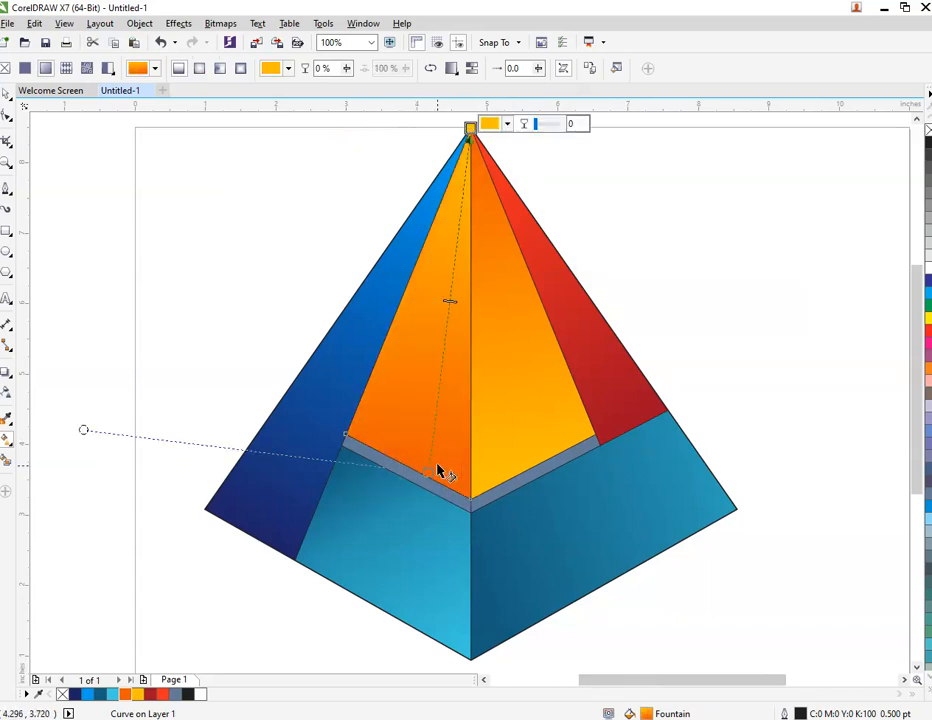
pyautogui.moveTo(428, 472); pyautogui.dragTo(421, 462)
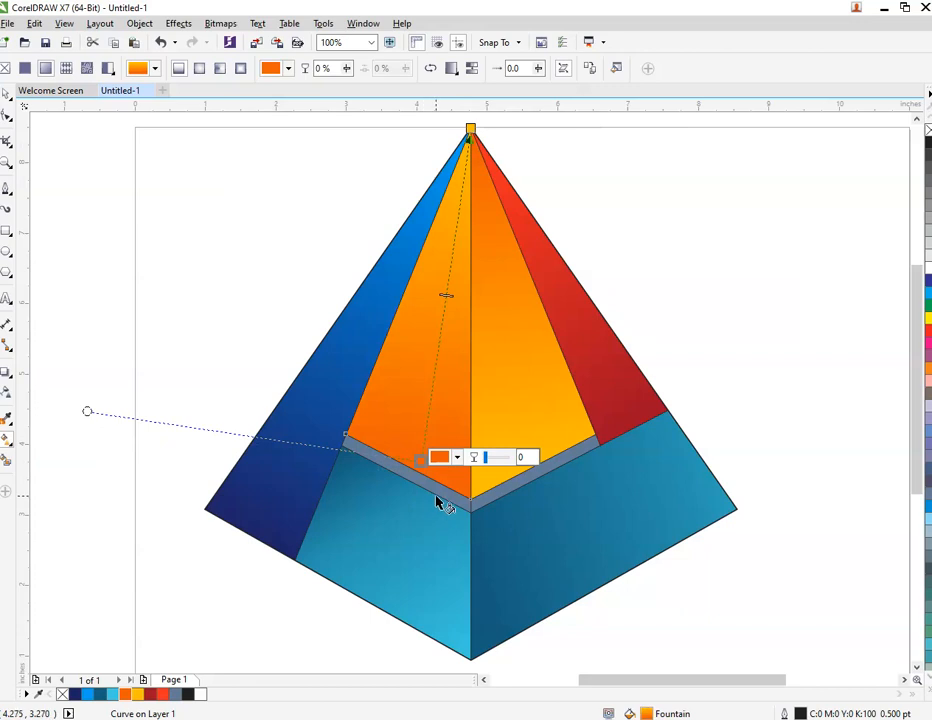
# - Give the narrow band left of the centre line the teal-to-cyan gradient, from dark teal at its outer end to light cyan toward the centre
pyautogui.click(443, 495)
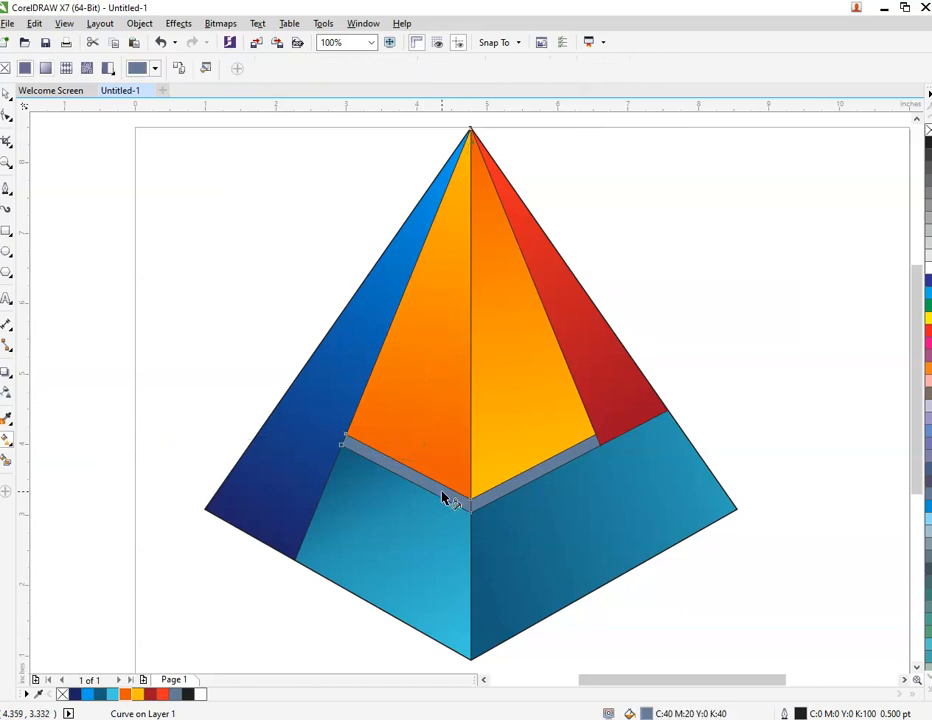
pyautogui.moveTo(345, 441); pyautogui.dragTo(421, 477)
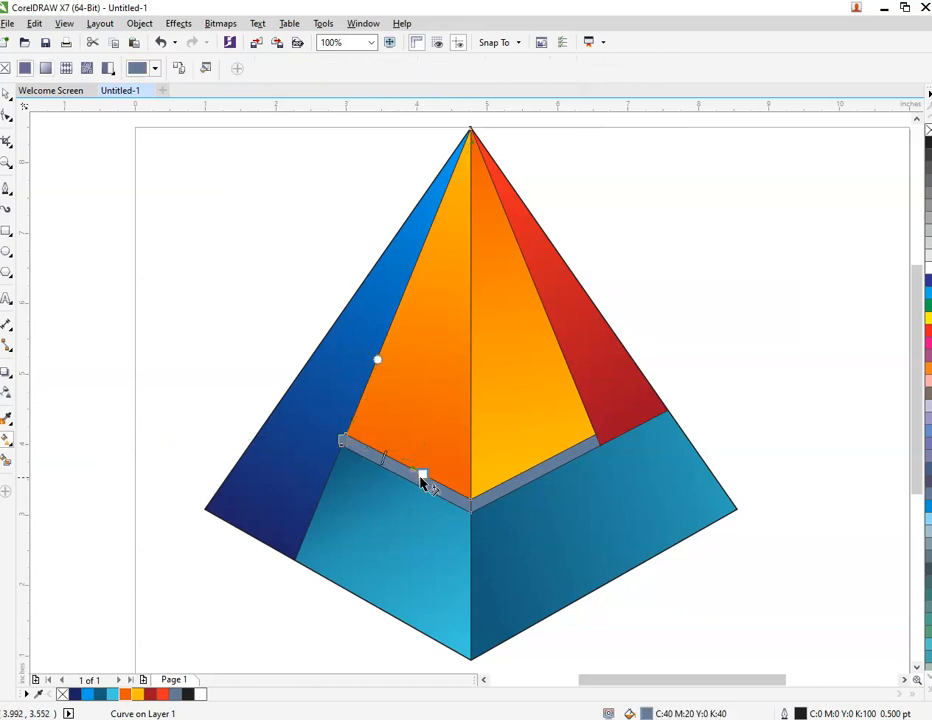
pyautogui.click(520, 535)
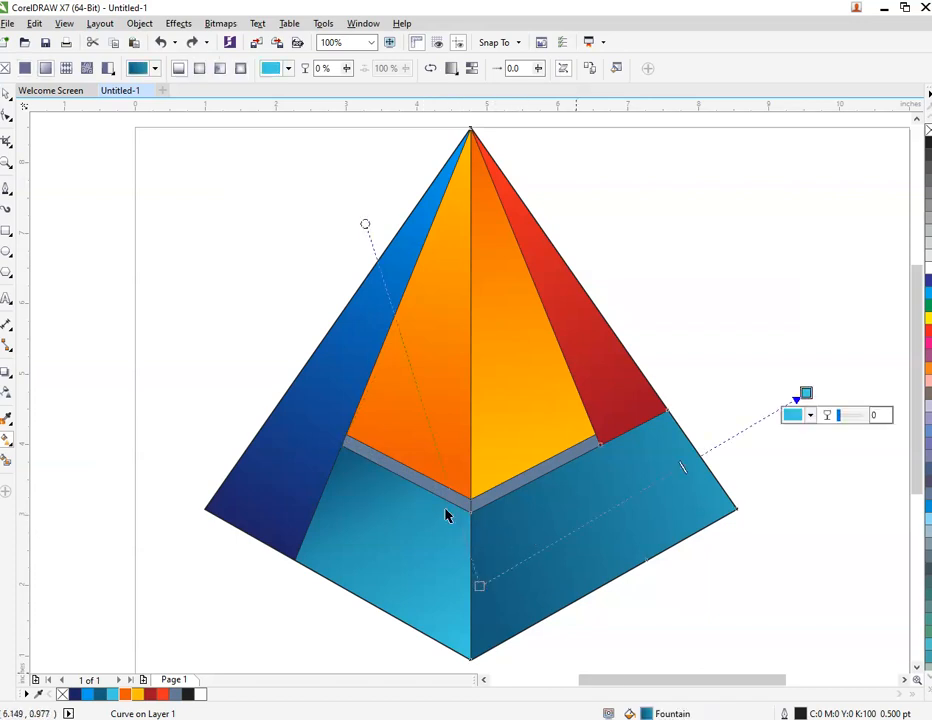
pyautogui.click(392, 471)
pyautogui.moveTo(345, 489); pyautogui.dragTo(343, 439)
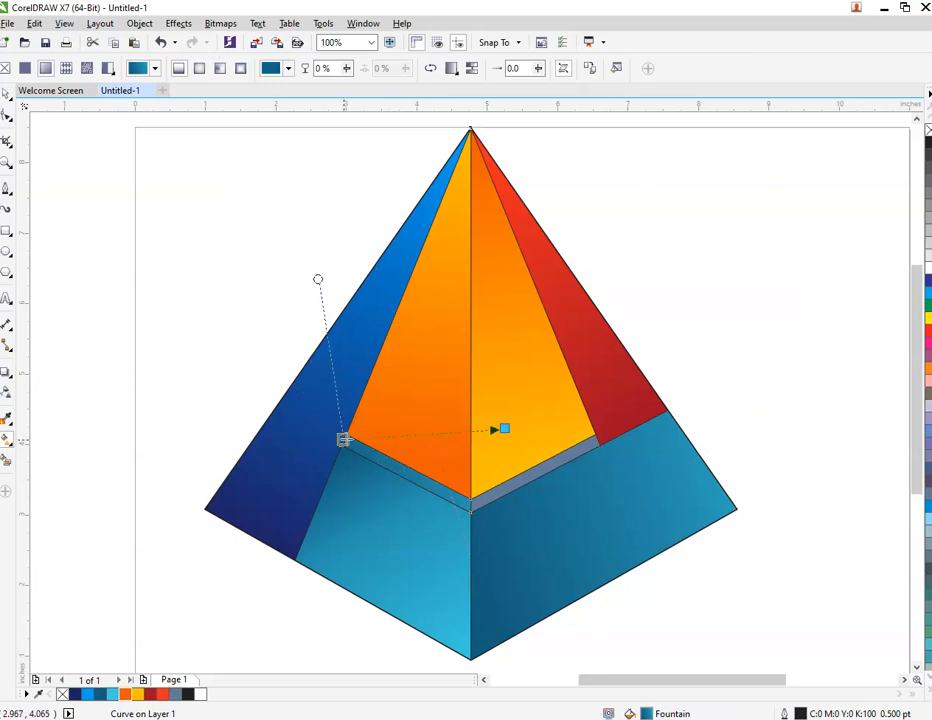
pyautogui.moveTo(507, 428); pyautogui.dragTo(418, 480)
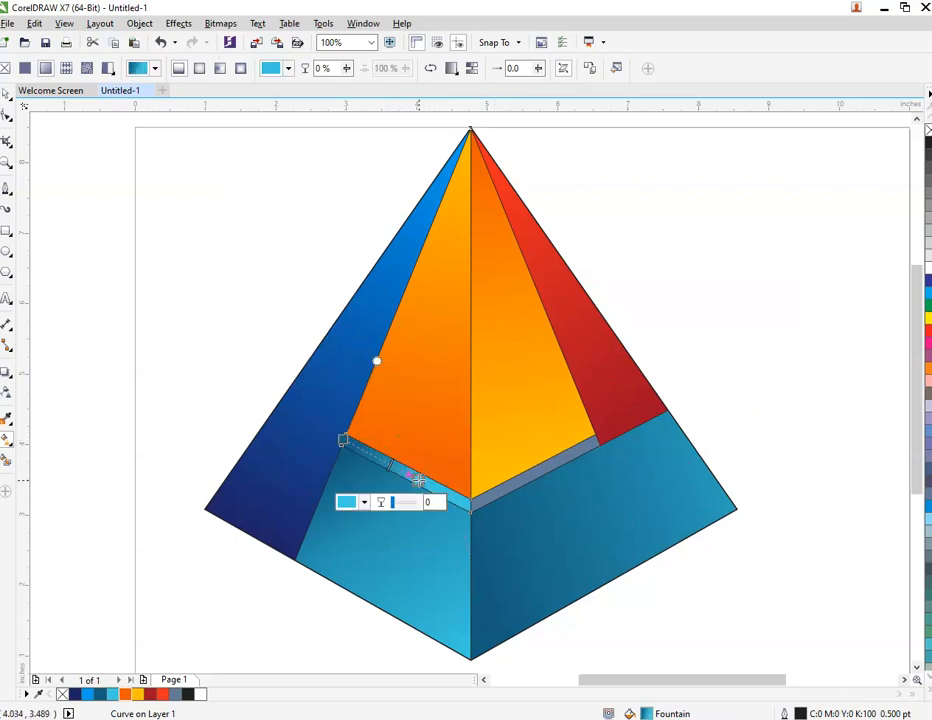
# - Copy the left band's gradient to the narrow band right of the centre line, with dark teal at its outer end and light cyan toward the centre
pyautogui.click(530, 476)
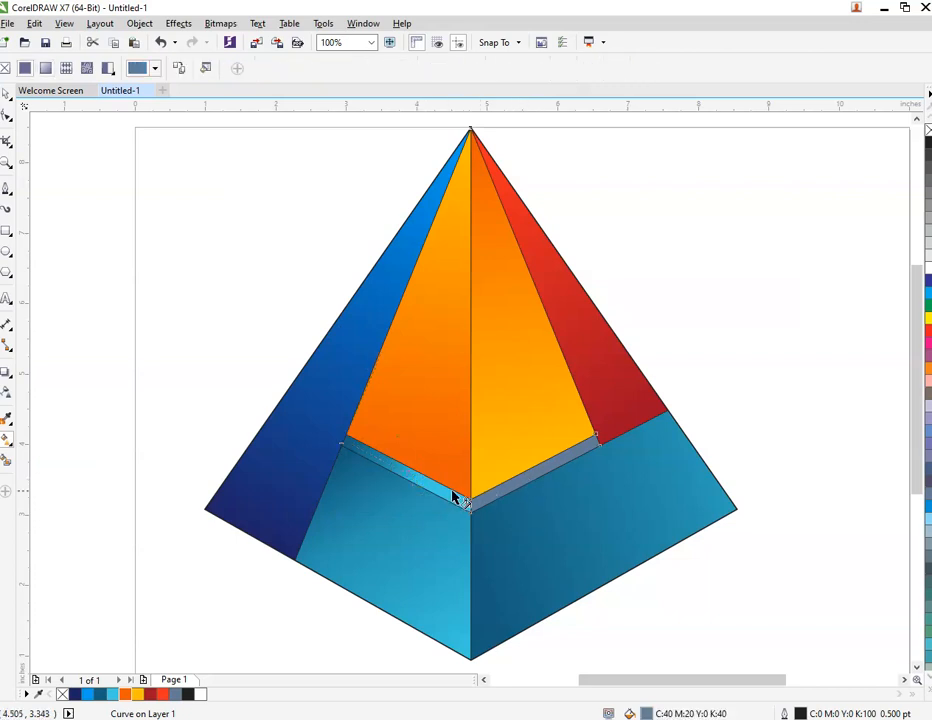
pyautogui.click(452, 489)
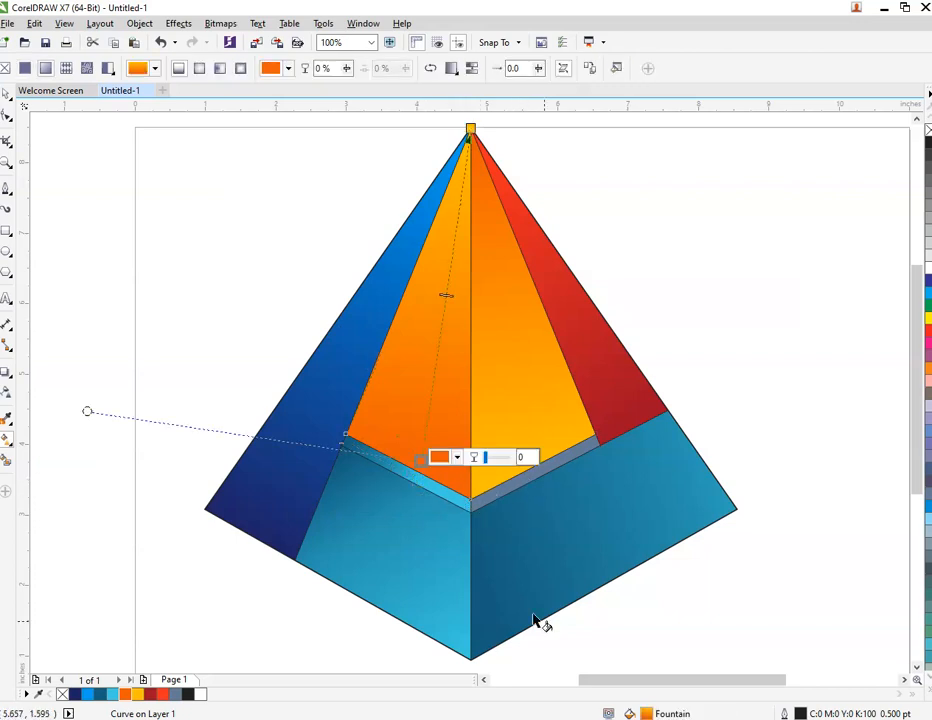
pyautogui.click(461, 500)
pyautogui.click(562, 489)
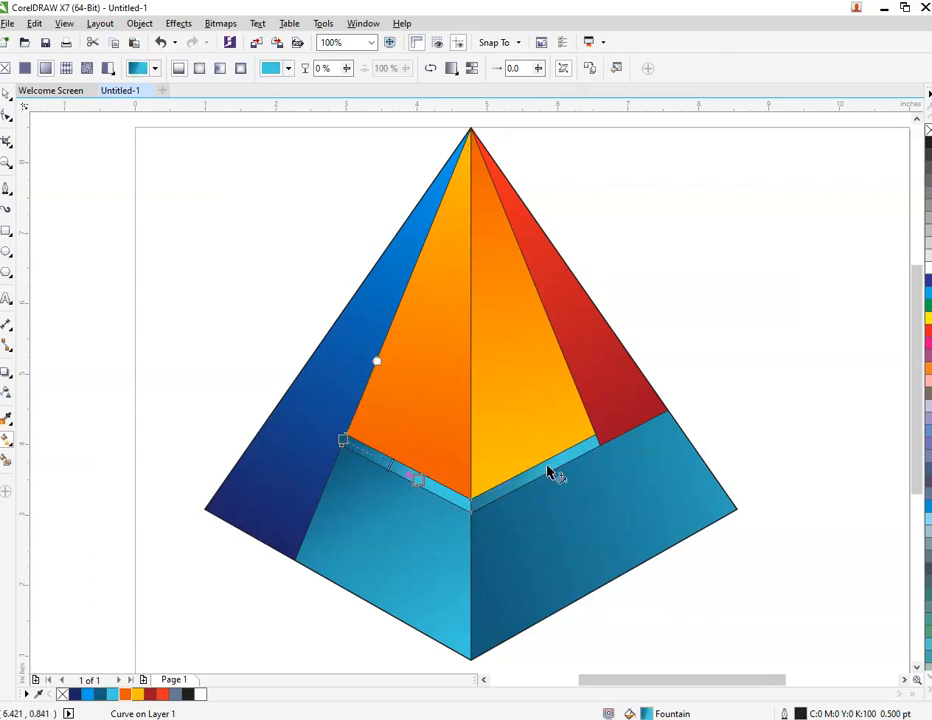
pyautogui.click(495, 496)
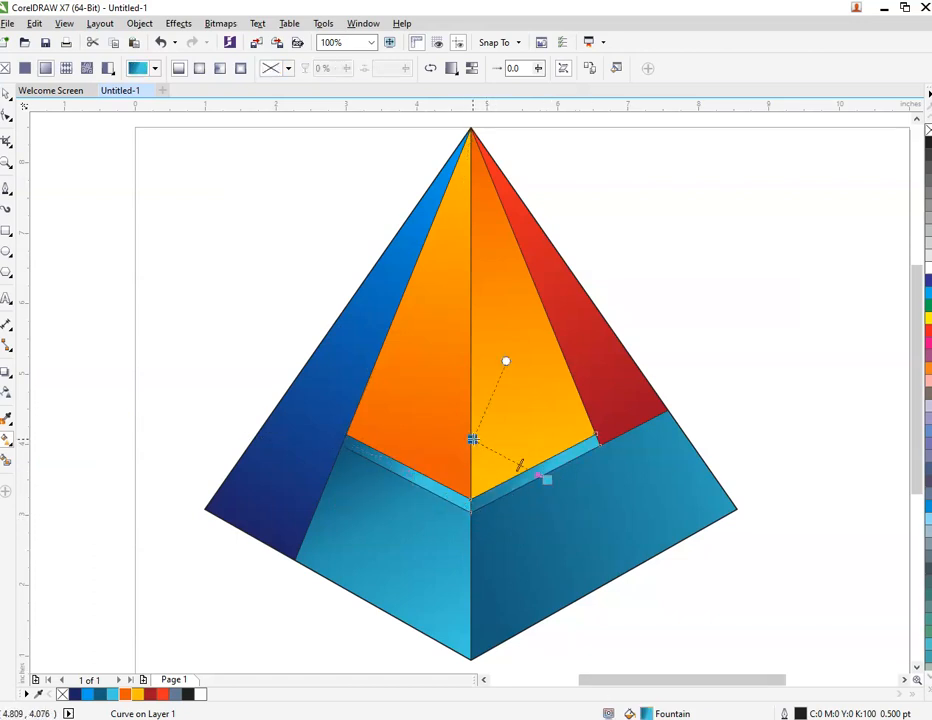
pyautogui.moveTo(472, 439); pyautogui.dragTo(597, 433)
pyautogui.moveTo(549, 476); pyautogui.dragTo(637, 499)
pyautogui.click(666, 291)
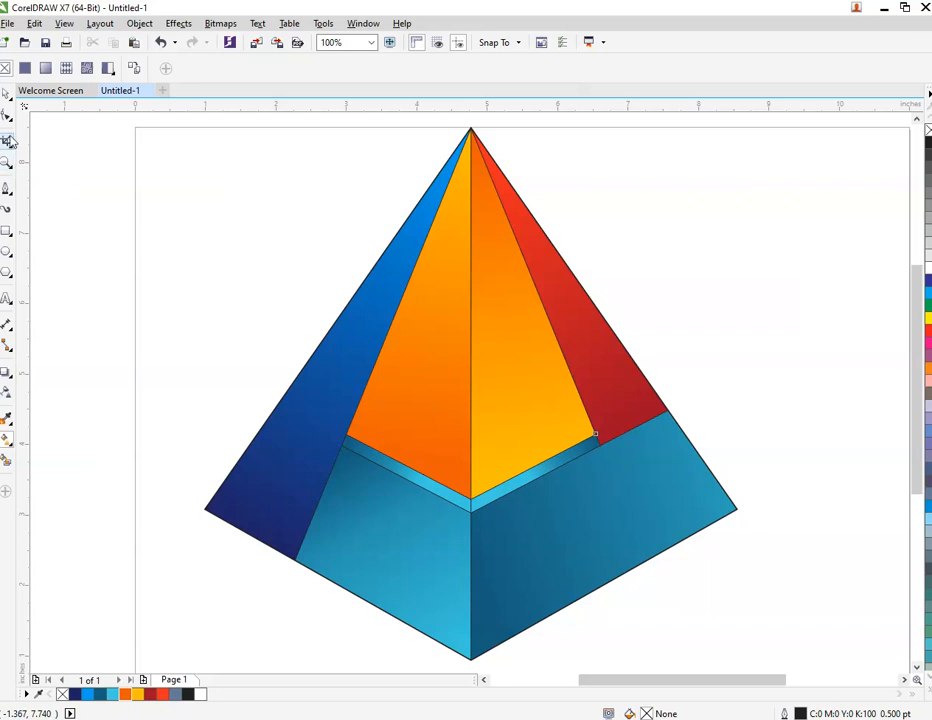
# - Draw a Bezier line from the apex through the blue section past the kite's lower-left edge, about 2.85 by 6.42 inches overall
pyautogui.click(13, 198)
pyautogui.click(53, 219)
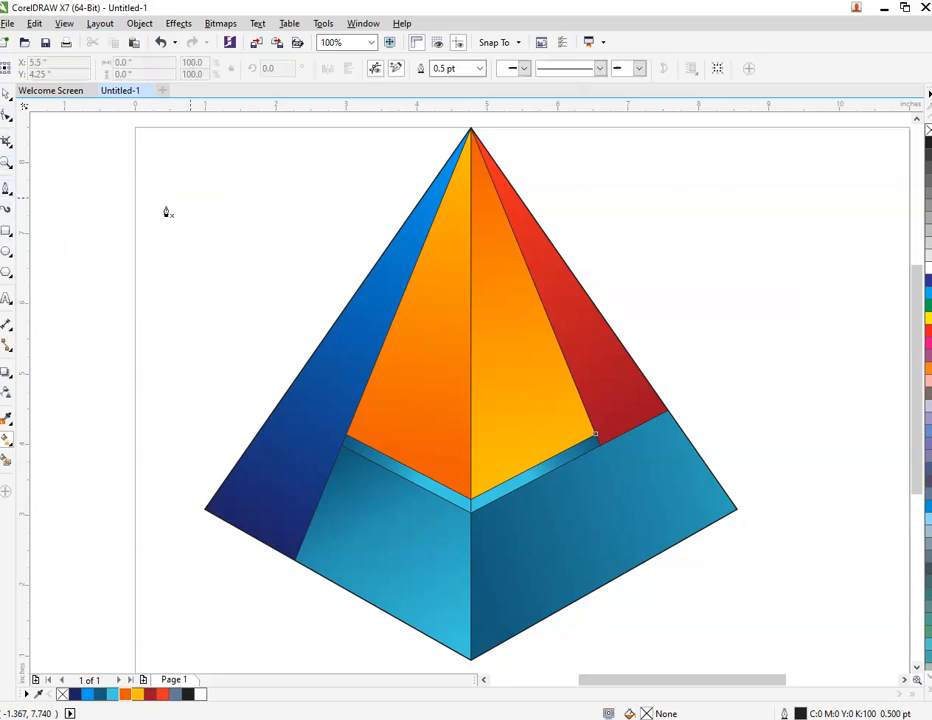
pyautogui.scroll(3, 486, 121)
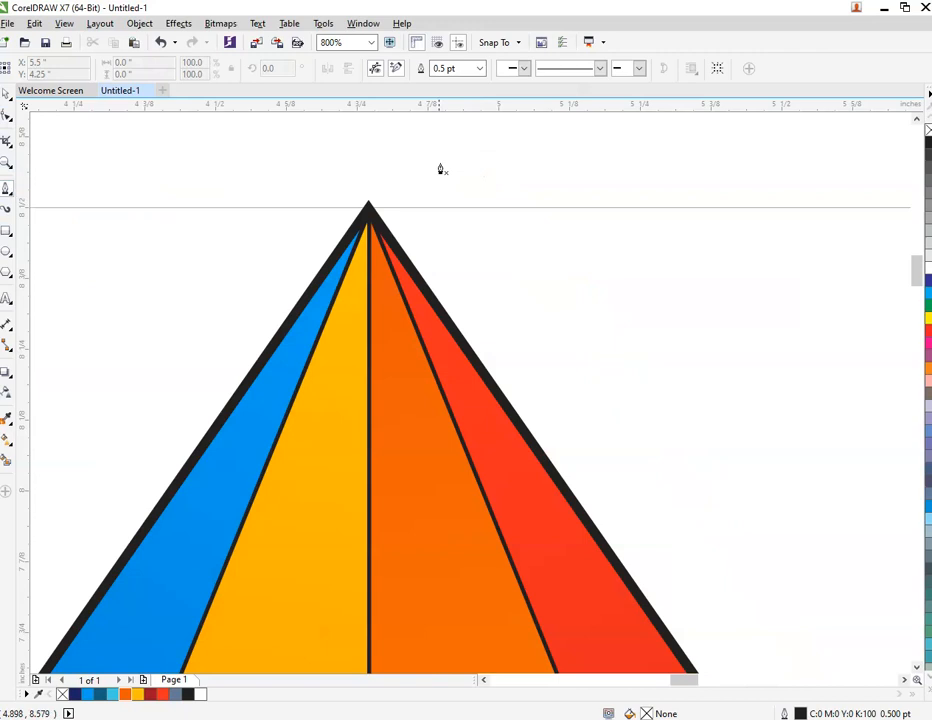
pyautogui.click(369, 213)
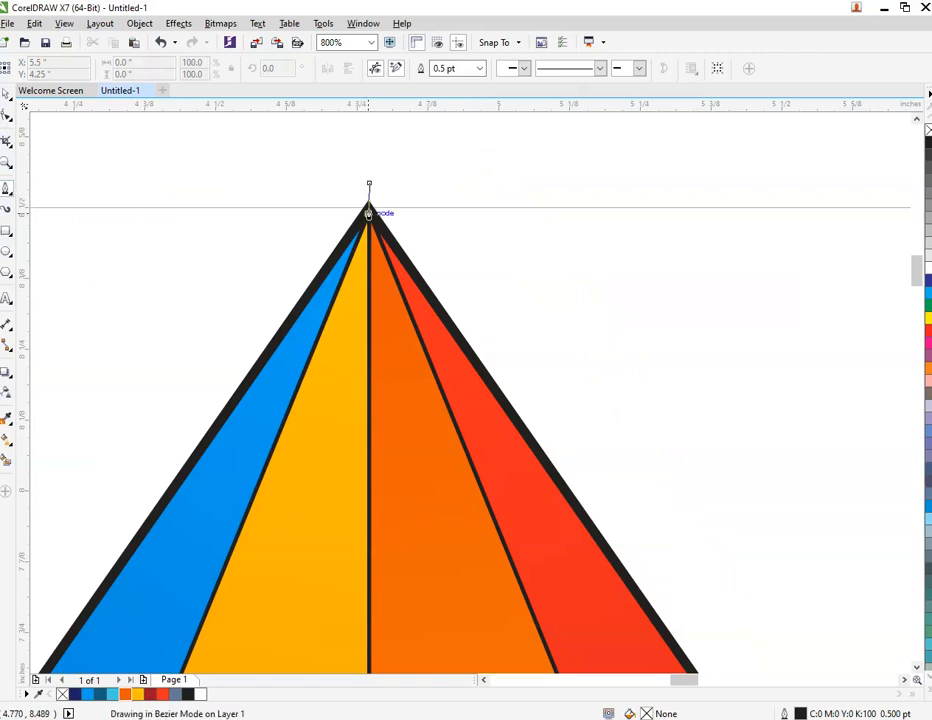
pyautogui.scroll(-4, 369, 211)
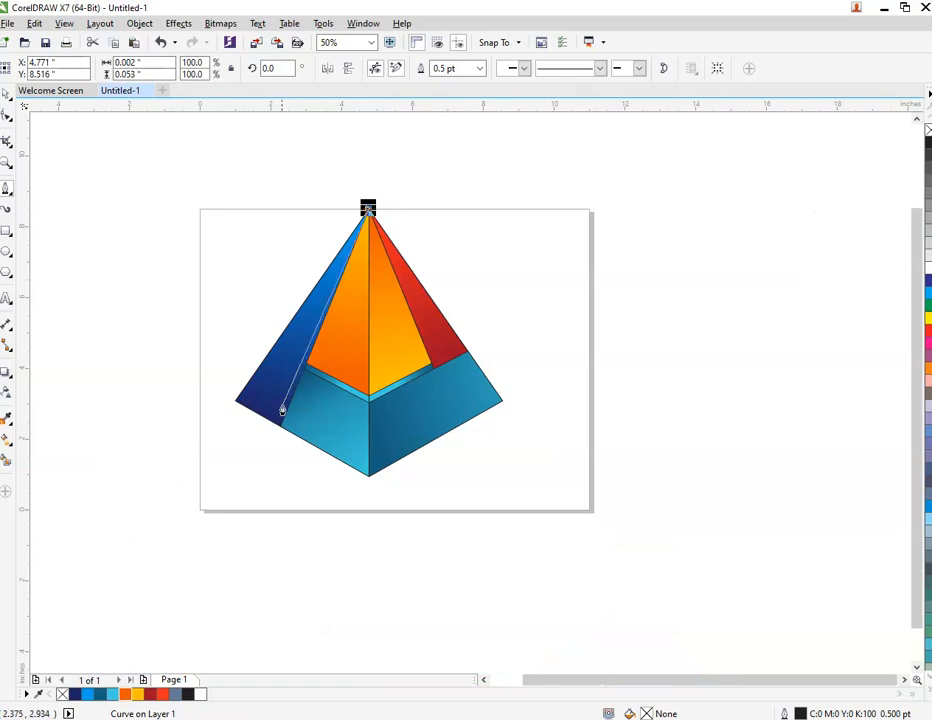
pyautogui.scroll(1, 278, 402)
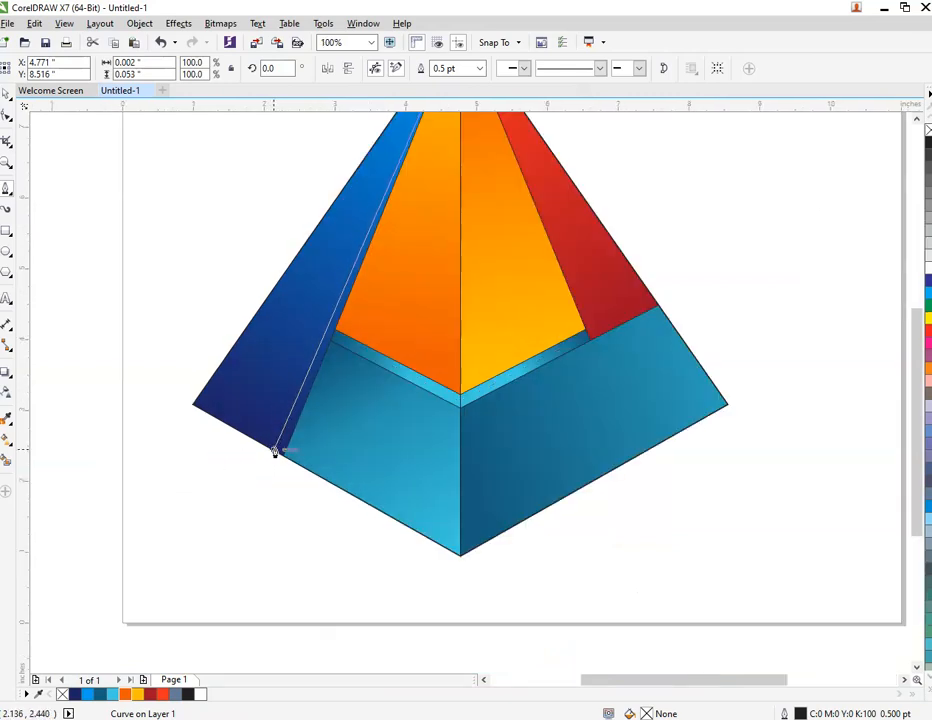
pyautogui.click(275, 450)
pyautogui.click(259, 472)
pyautogui.press('space')
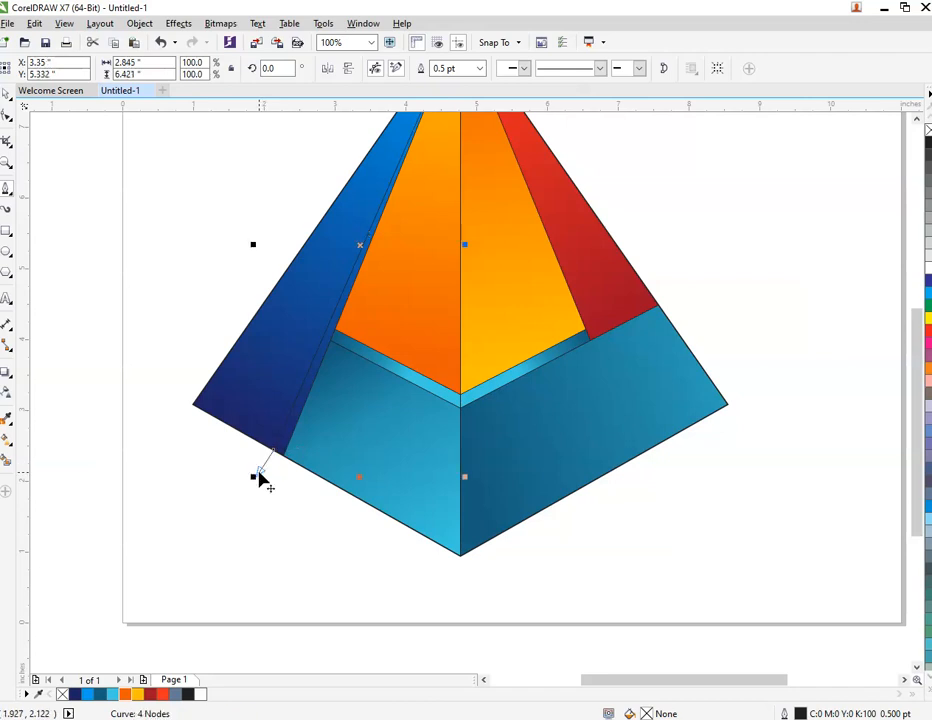
# - Place a horizontally mirrored copy of the line on the right half of the kite, starting from the apex
pyautogui.moveTo(252, 245); pyautogui.dragTo(454, 250)
pyautogui.hotkey('ctrl', 'z')
pyautogui.moveTo(253, 245); pyautogui.dragTo(537, 272)
pyautogui.press('Escape')
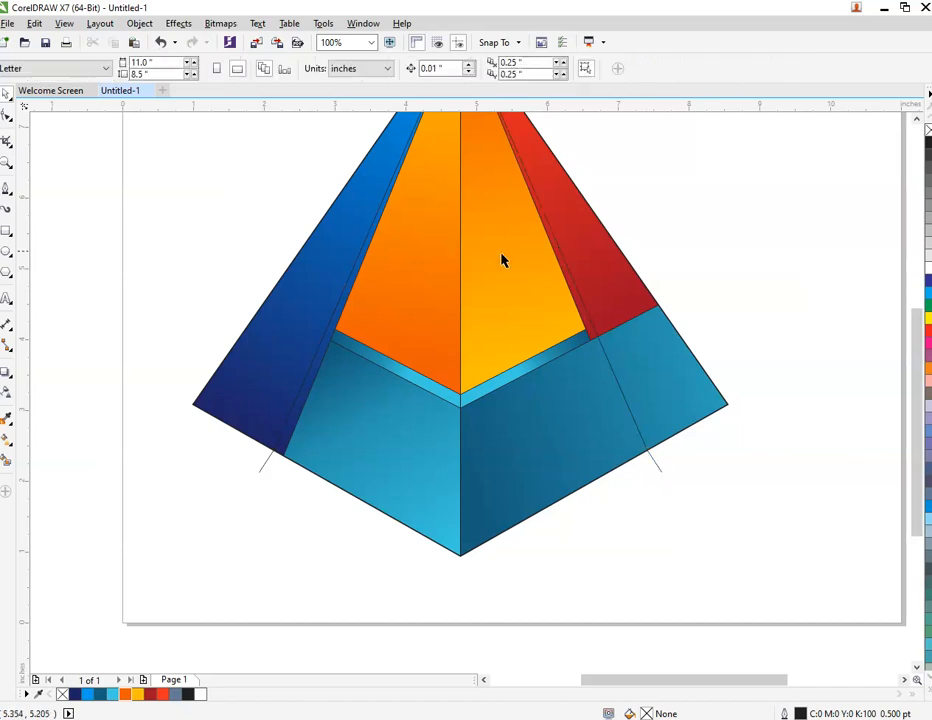
# - Try to Smart Fill the narrow strip between the new line and the blue section's inner edge, and undo the fill
pyautogui.scroll(2, 314, 306)
pyautogui.scroll(-2, 321, 308)
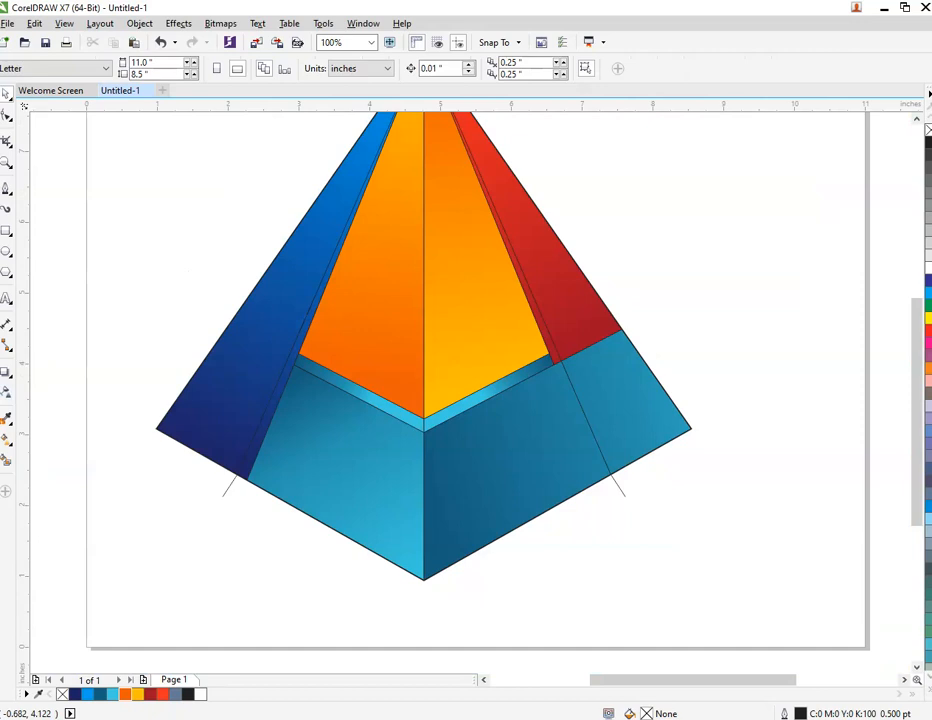
pyautogui.click(7, 461)
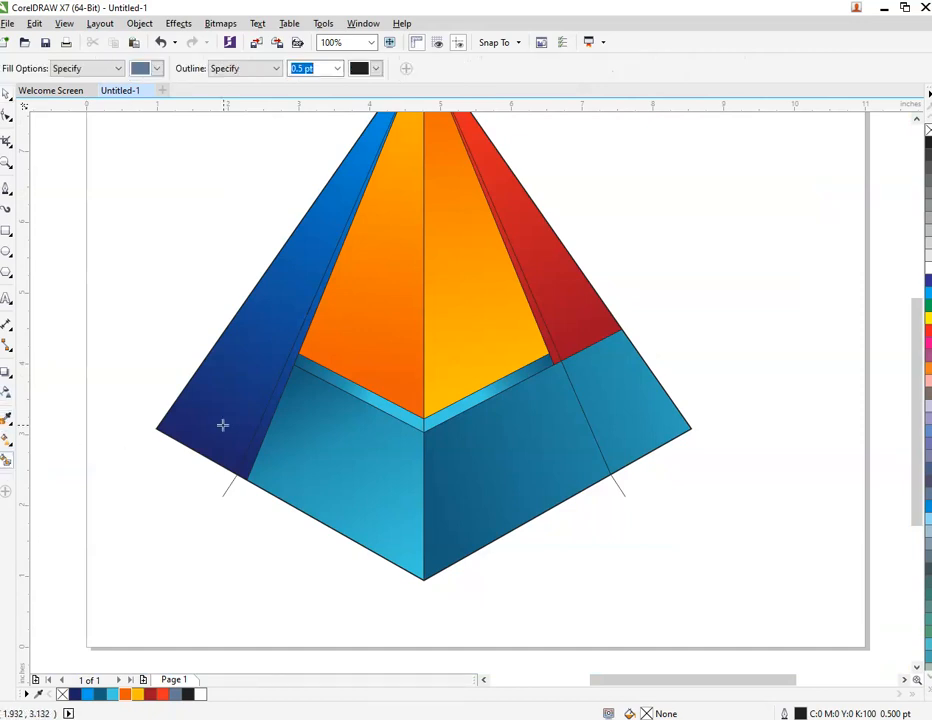
pyautogui.click(267, 420)
pyautogui.hotkey('ctrl', 'z')
# - Set the outline width of the line in the blue section to 2 pt
pyautogui.press('space')
pyautogui.click(231, 484)
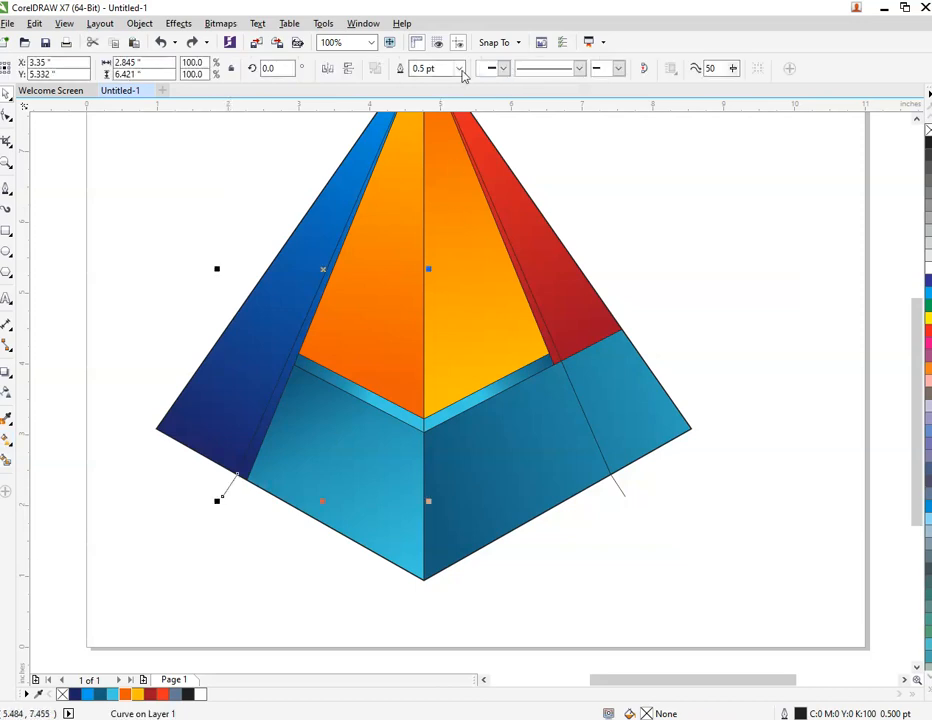
pyautogui.click(460, 70)
pyautogui.write('2')
pyautogui.press('Return')
pyautogui.press('Escape')
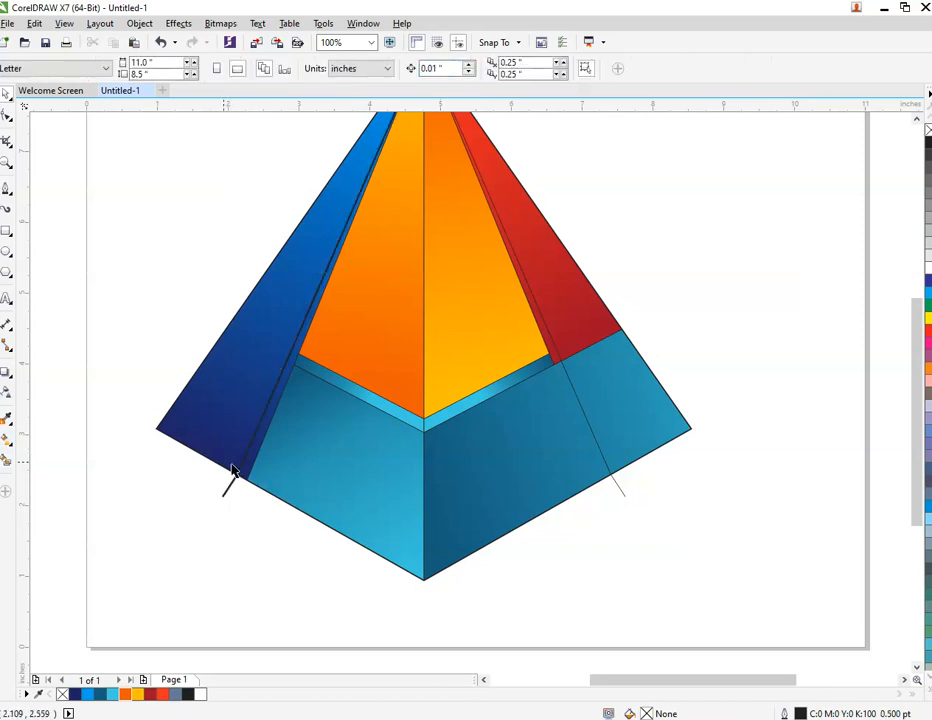
# - Retry Smart Fill on the strip beside the 2 pt line and on its counterpart in the red section, undoing each fill
pyautogui.click(8, 462)
pyautogui.click(250, 440)
pyautogui.hotkey('ctrl', 'z')
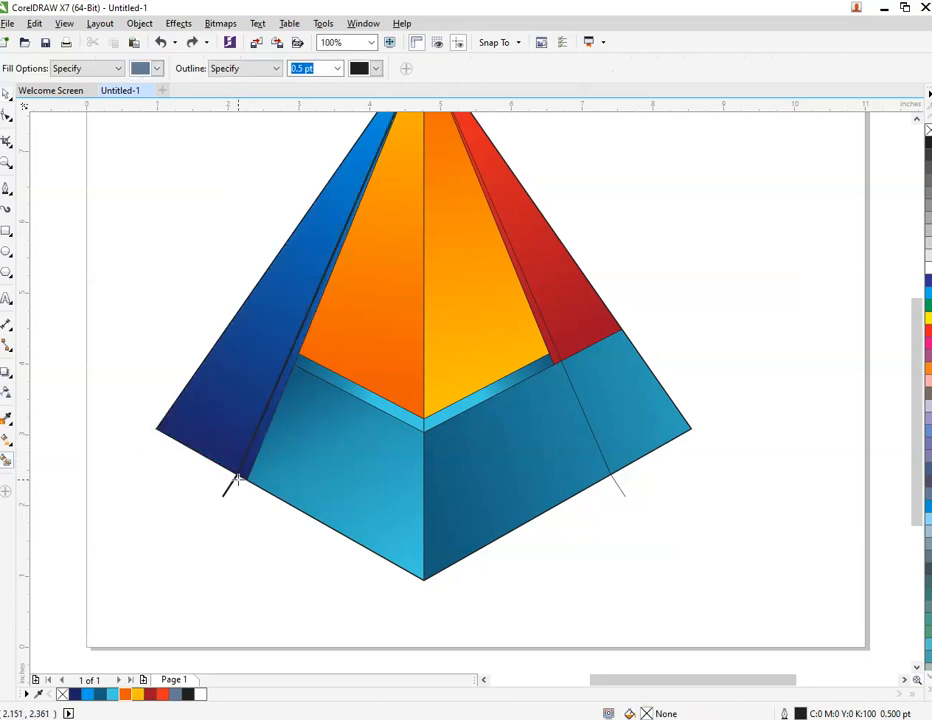
pyautogui.press('space')
pyautogui.click(231, 485)
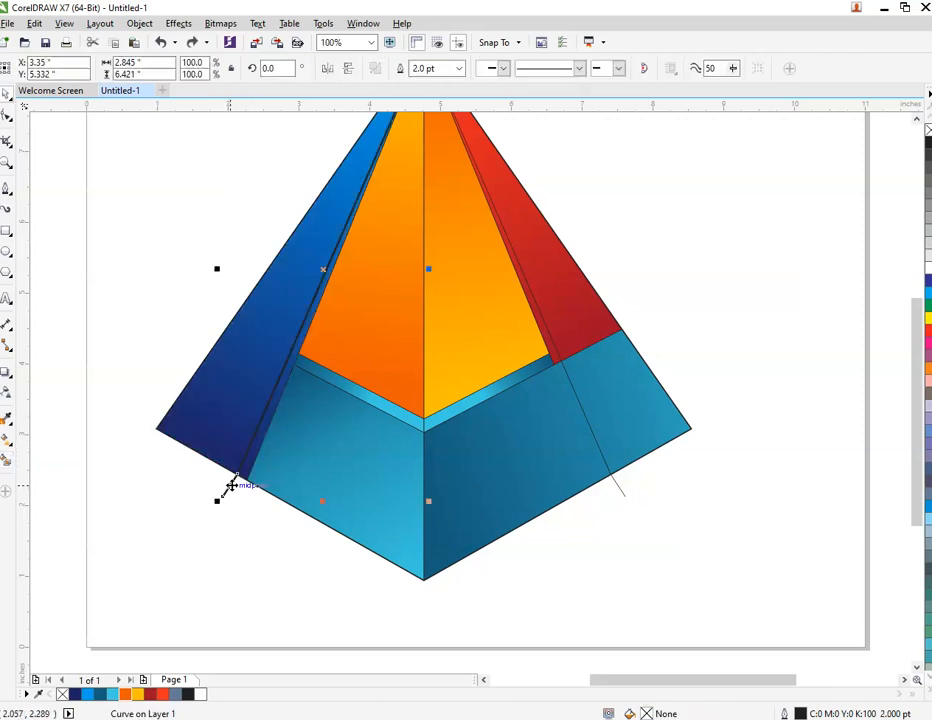
pyautogui.click(258, 543)
pyautogui.click(8, 460)
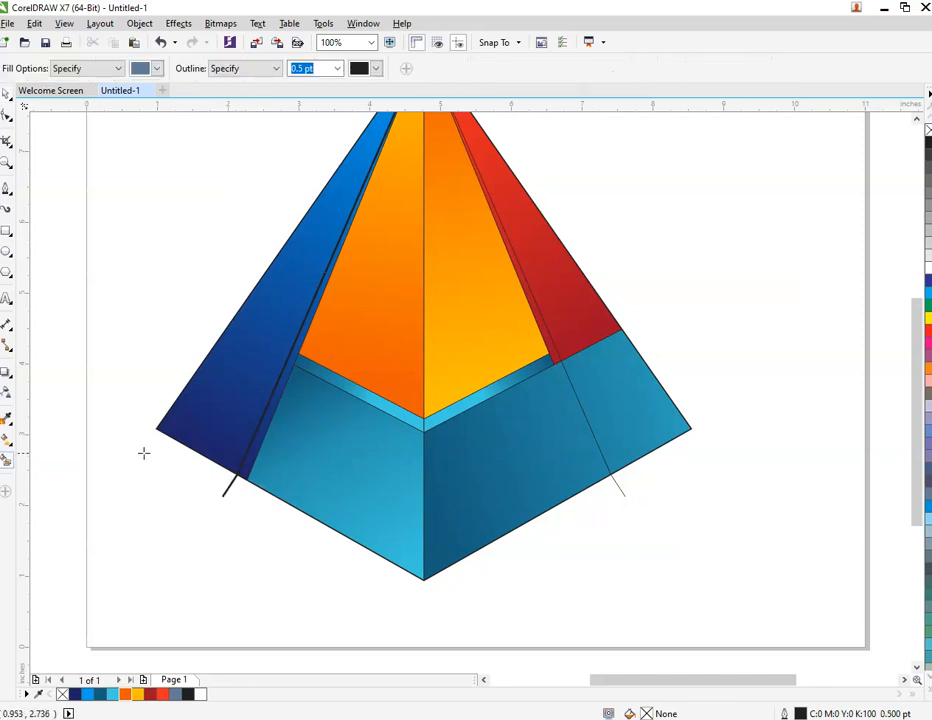
pyautogui.click(258, 433)
pyautogui.hotkey('ctrl', 'z')
pyautogui.click(548, 341)
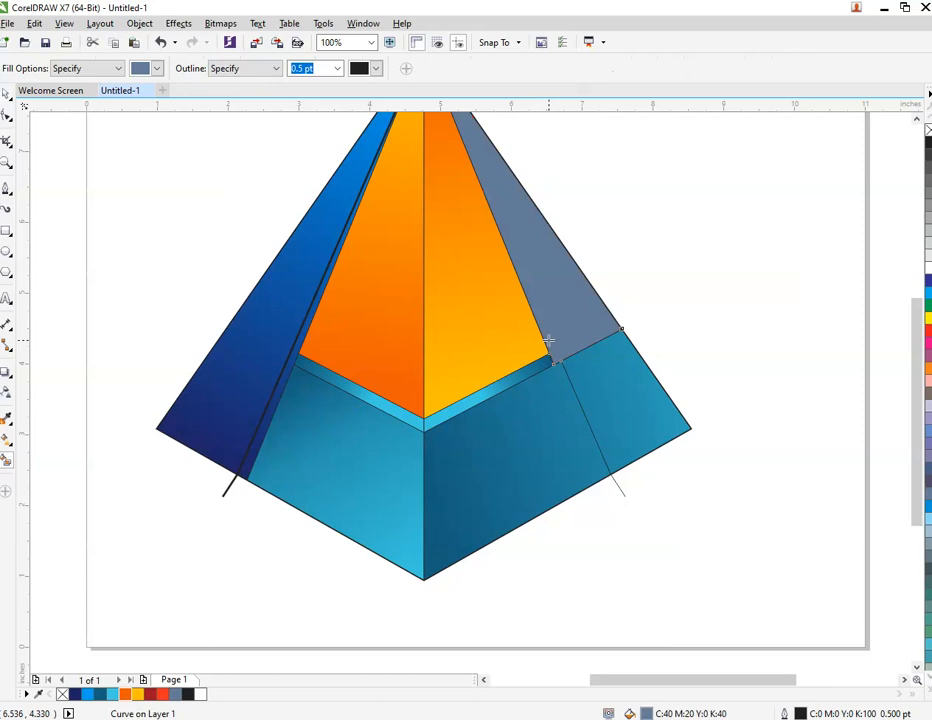
pyautogui.hotkey('ctrl', 'z')
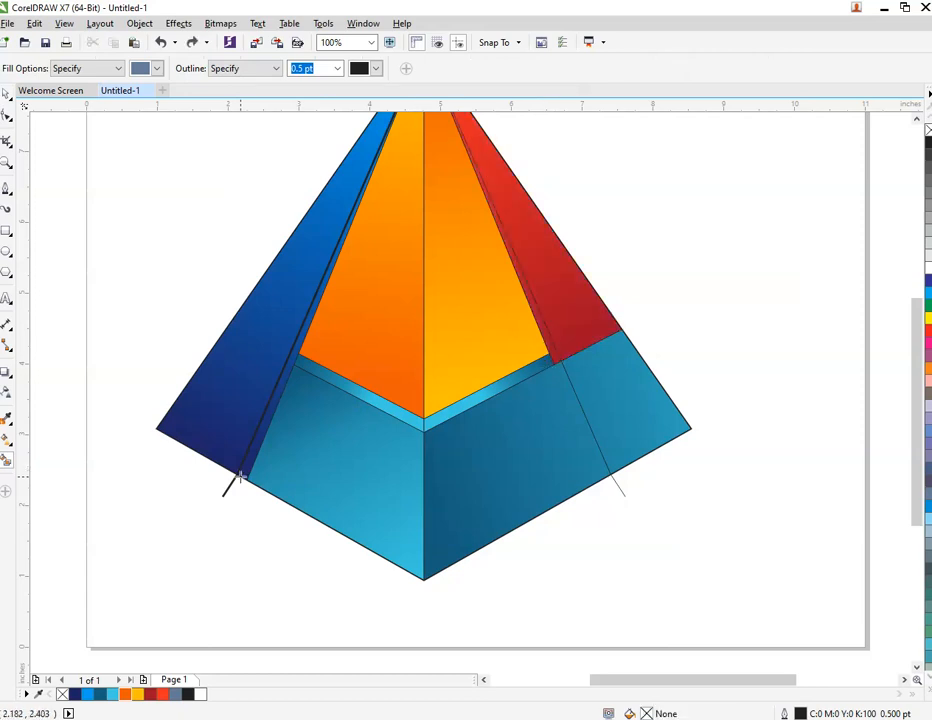
# - Shorten the 2 pt line by removing its lower tail and place its end just outside the orange section's lower outer corner
pyautogui.press('space')
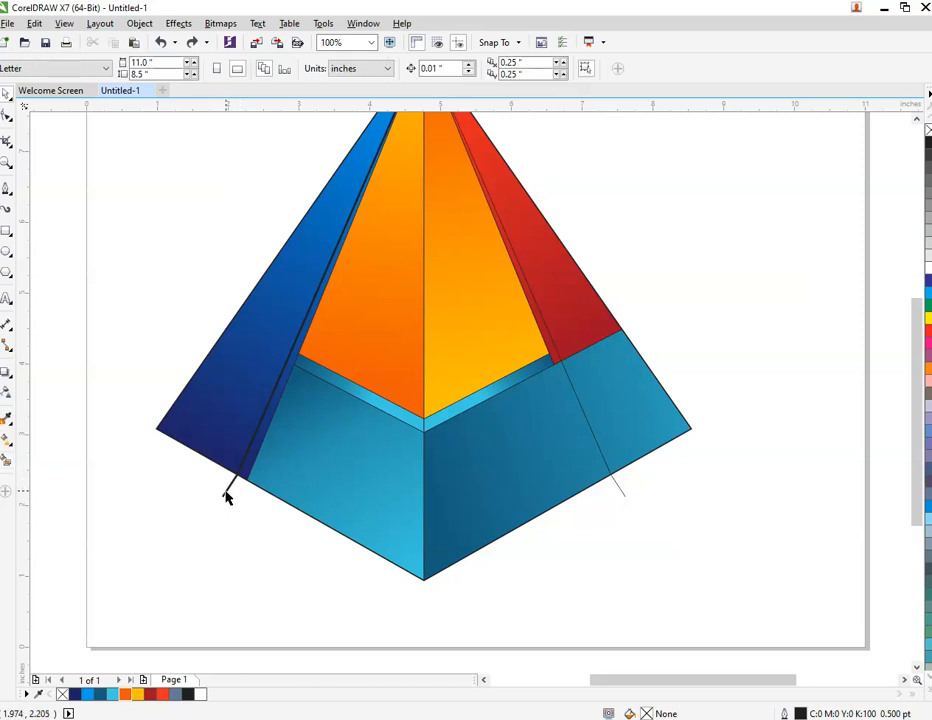
pyautogui.click(226, 495)
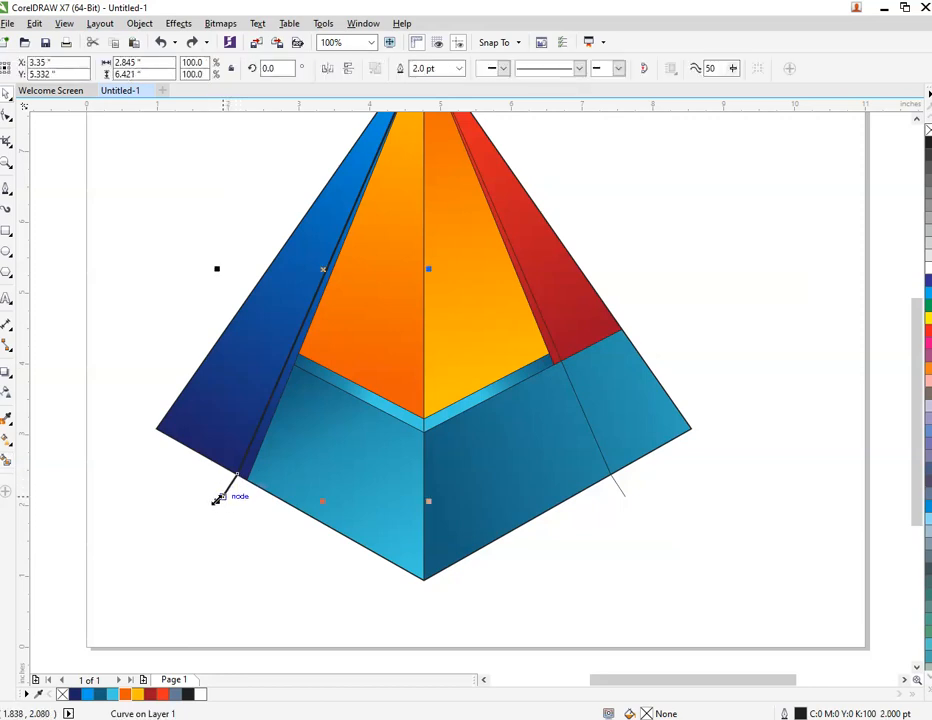
pyautogui.press('F10')
pyautogui.moveTo(201, 488); pyautogui.dragTo(289, 356)
pyautogui.press('Delete')
pyautogui.scroll(3, 290, 360)
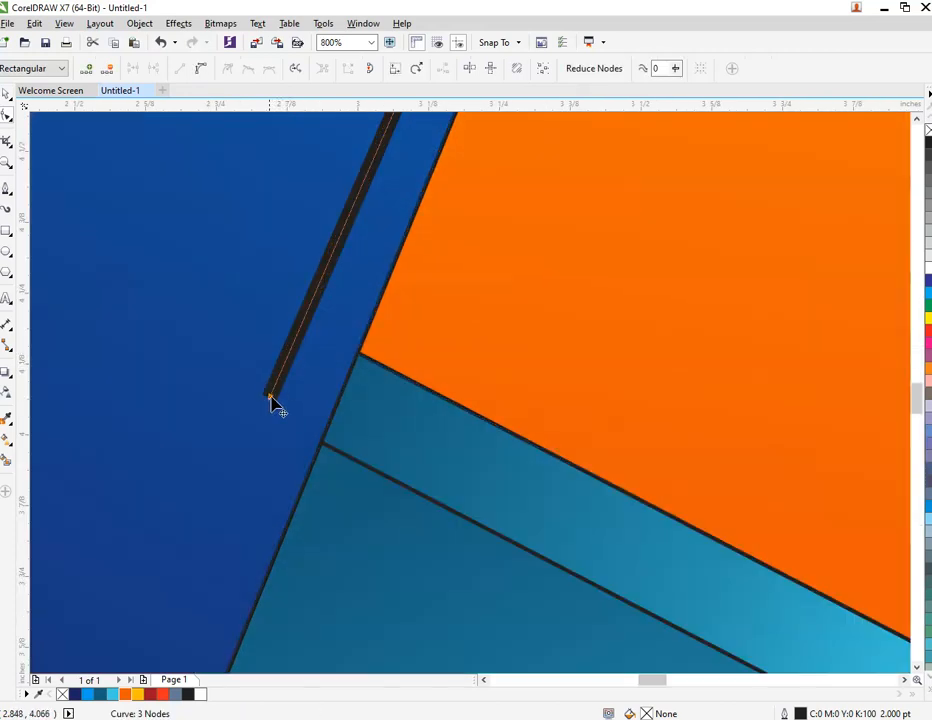
pyautogui.moveTo(272, 401)
pyautogui.mouseDown()
pyautogui.moveTo(257, 418)
pyautogui.moveTo(255, 410)
pyautogui.mouseUp()
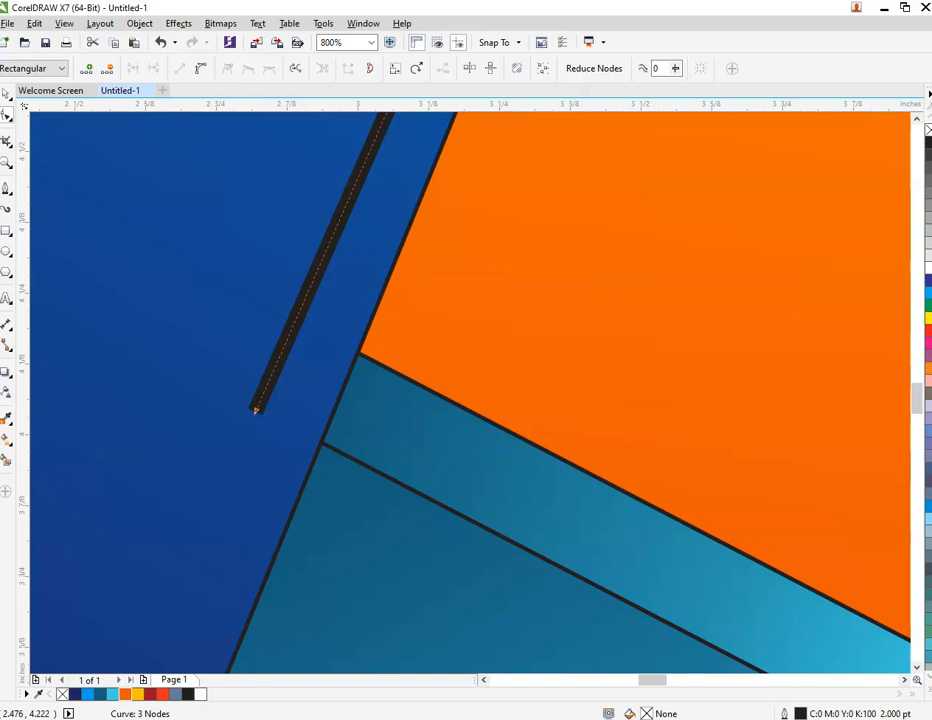
# - Extend the shortened line with a short Bezier segment to the point where the teal band's lower edge meets the blue section
pyautogui.click(7, 186)
pyautogui.click(253, 415)
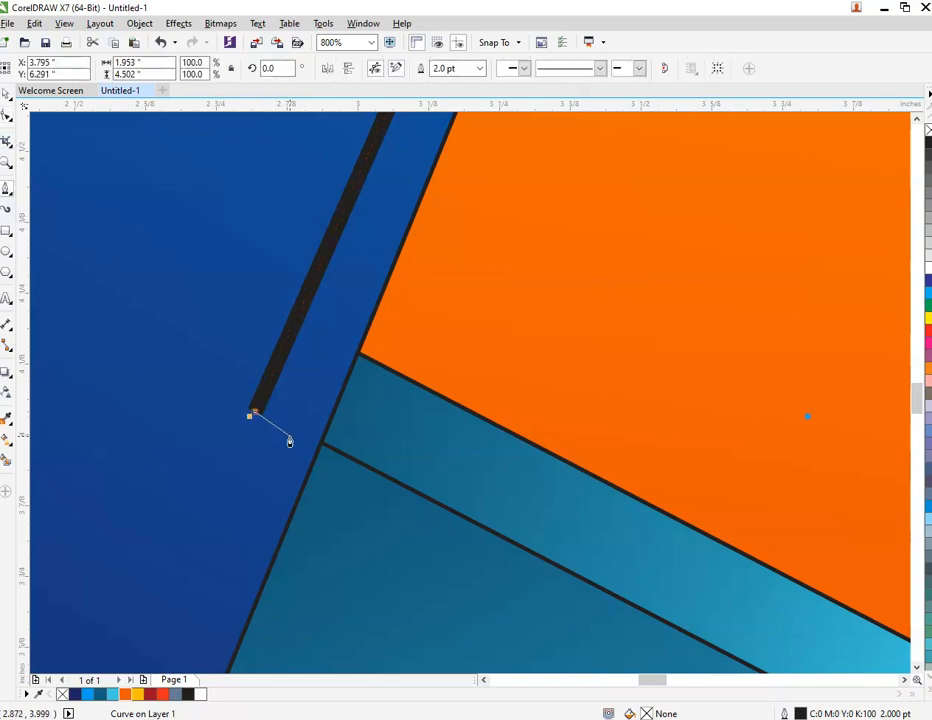
pyautogui.click(320, 442)
pyautogui.scroll(-2, 252, 505)
pyautogui.scroll(-3, 250, 501)
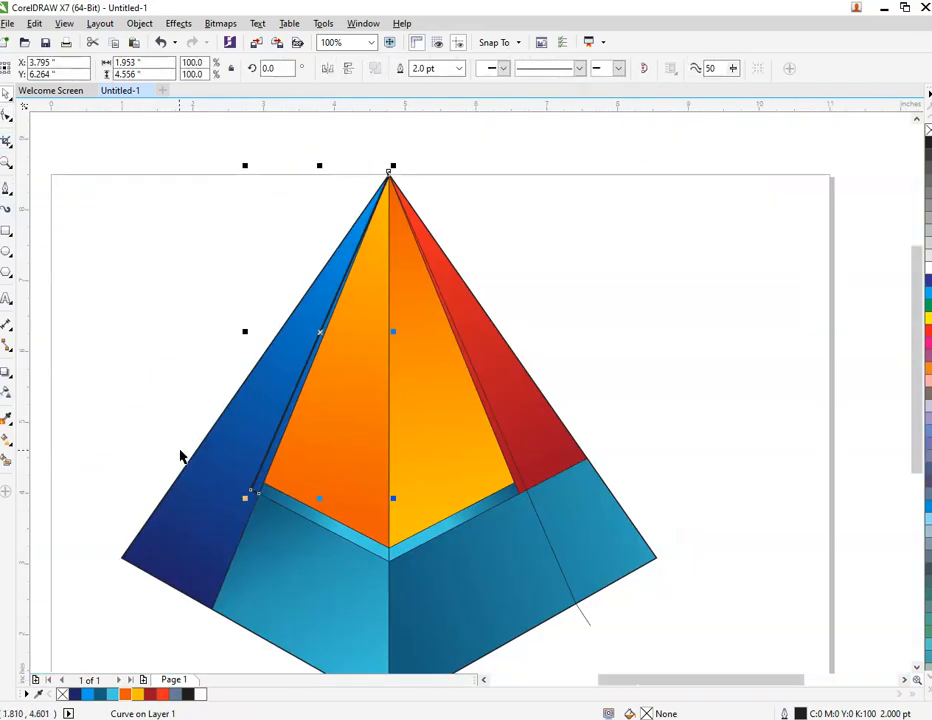
pyautogui.click(142, 416)
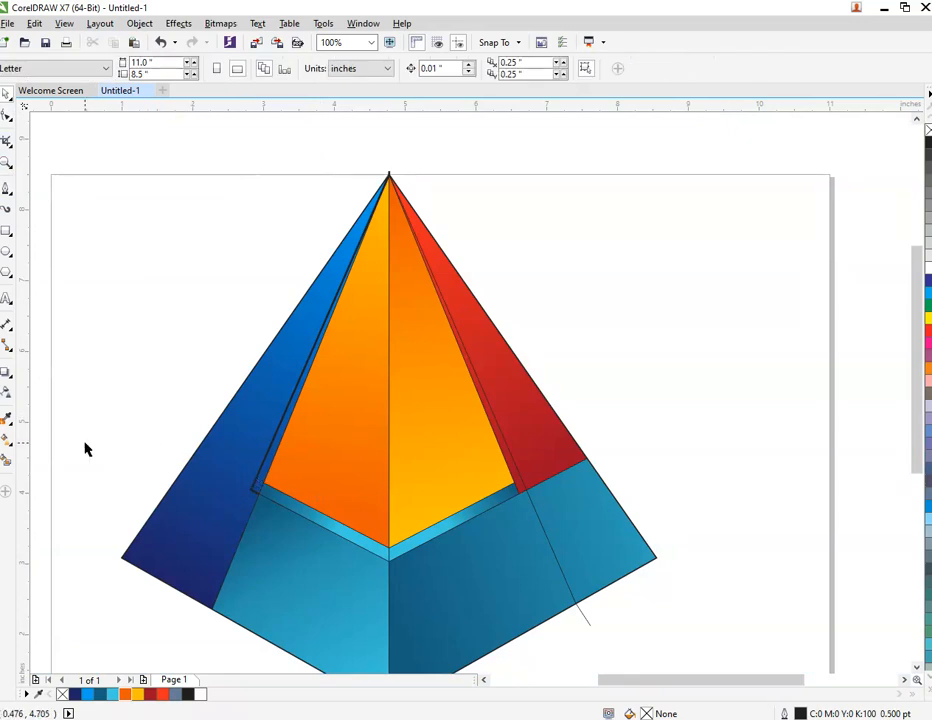
# - Shift the 2 pt line slightly left and up at the apex, to X 3.781 and Y 6.27 inches
pyautogui.scroll(5, 390, 178)
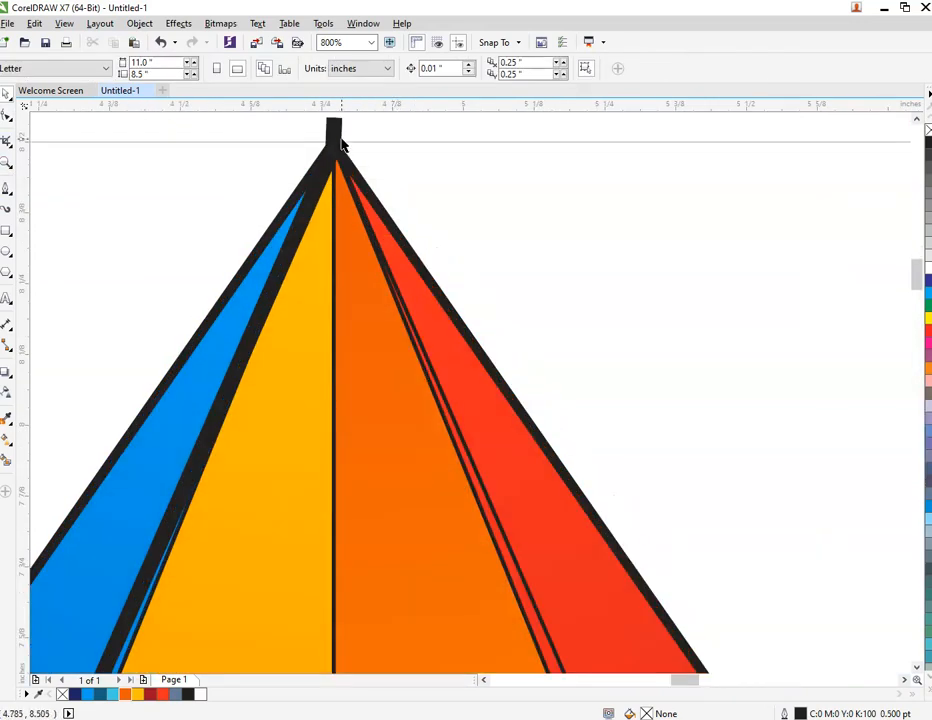
pyautogui.click(332, 132)
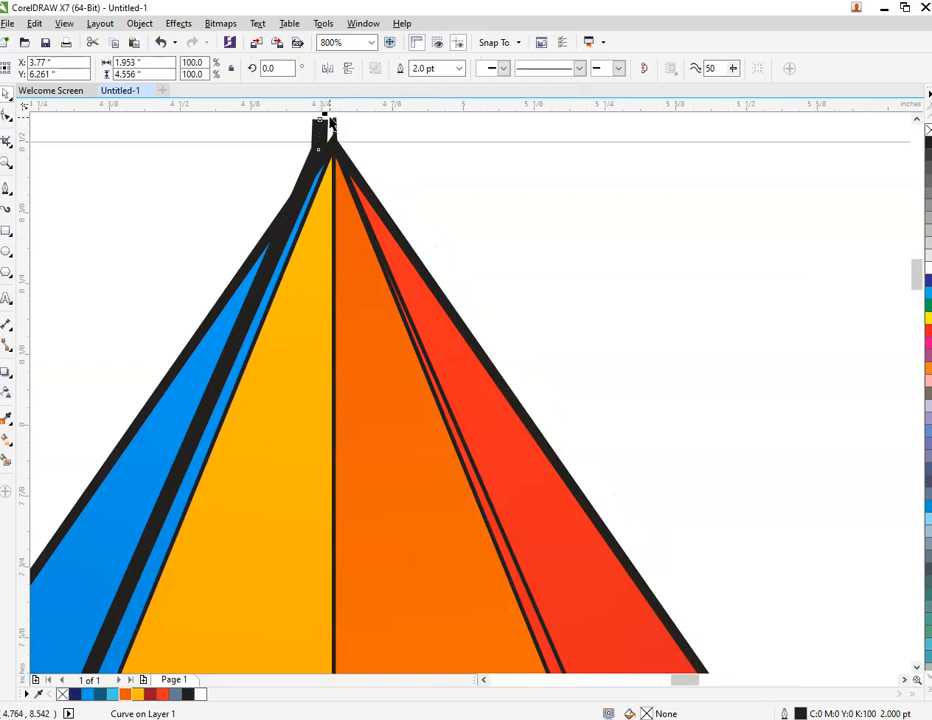
pyautogui.scroll(2, 322, 125)
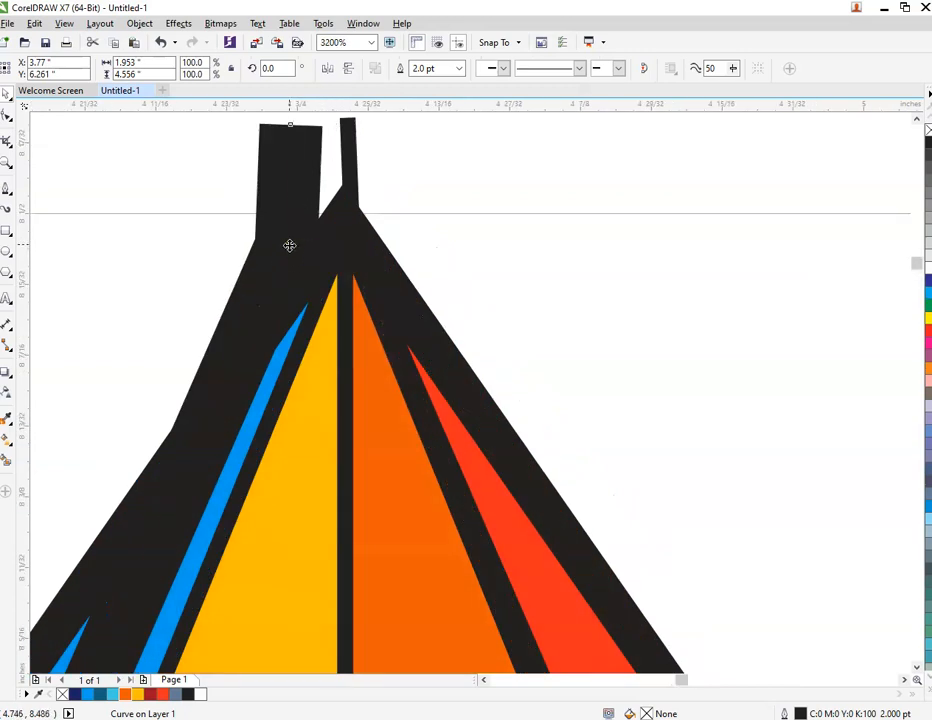
pyautogui.moveTo(289, 245); pyautogui.dragTo(305, 226)
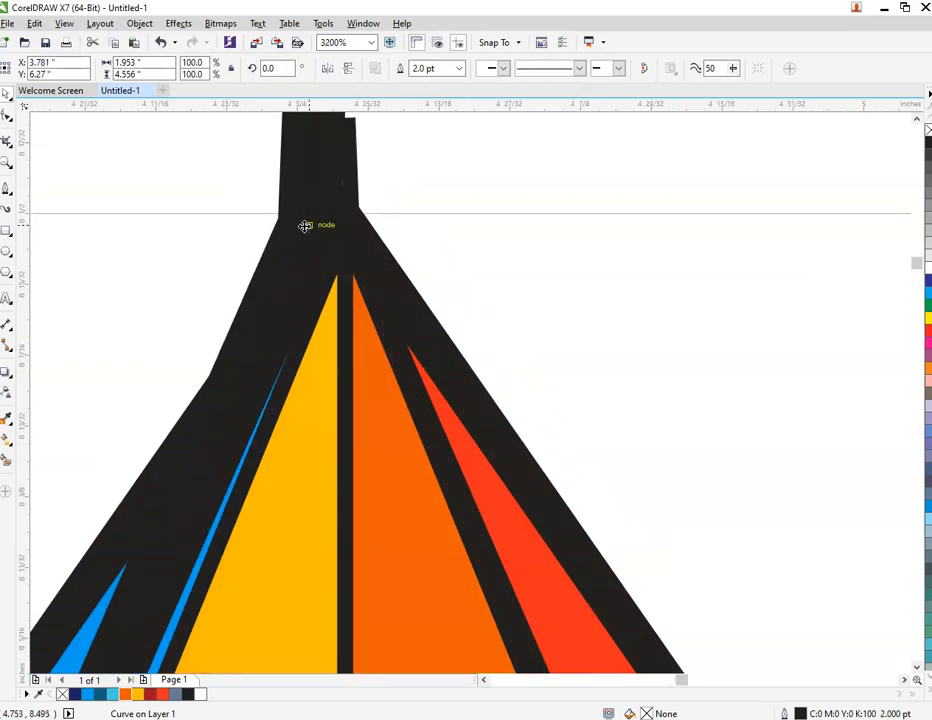
# - Try Smart Fill again on the strip enclosed by the shifted line and the orange section, and undo the resulting fills
pyautogui.scroll(-5, 305, 226)
pyautogui.scroll(1, 170, 522)
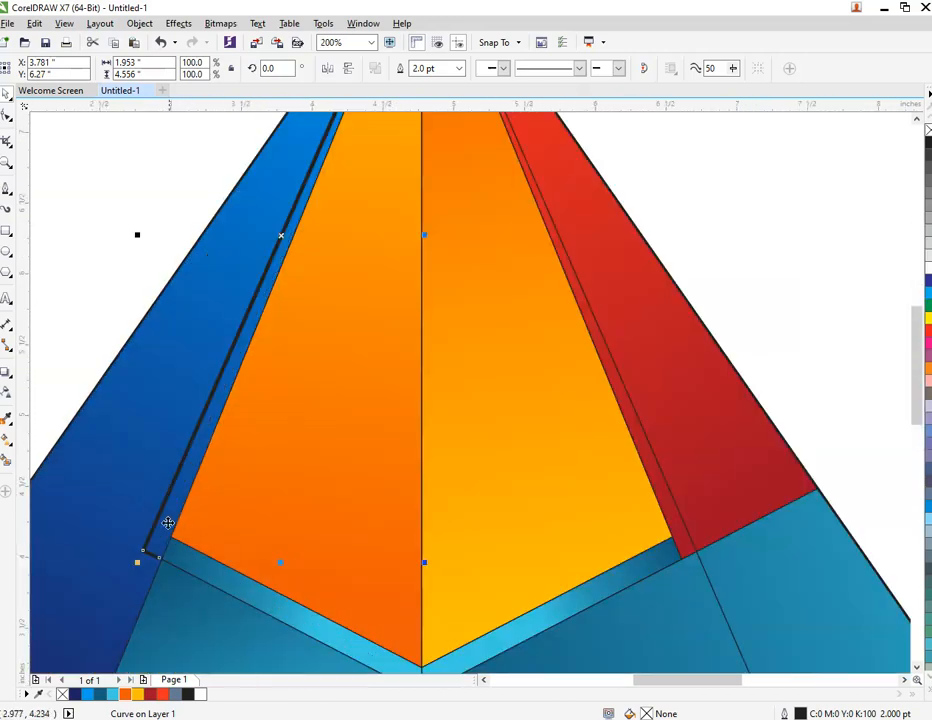
pyautogui.click(7, 459)
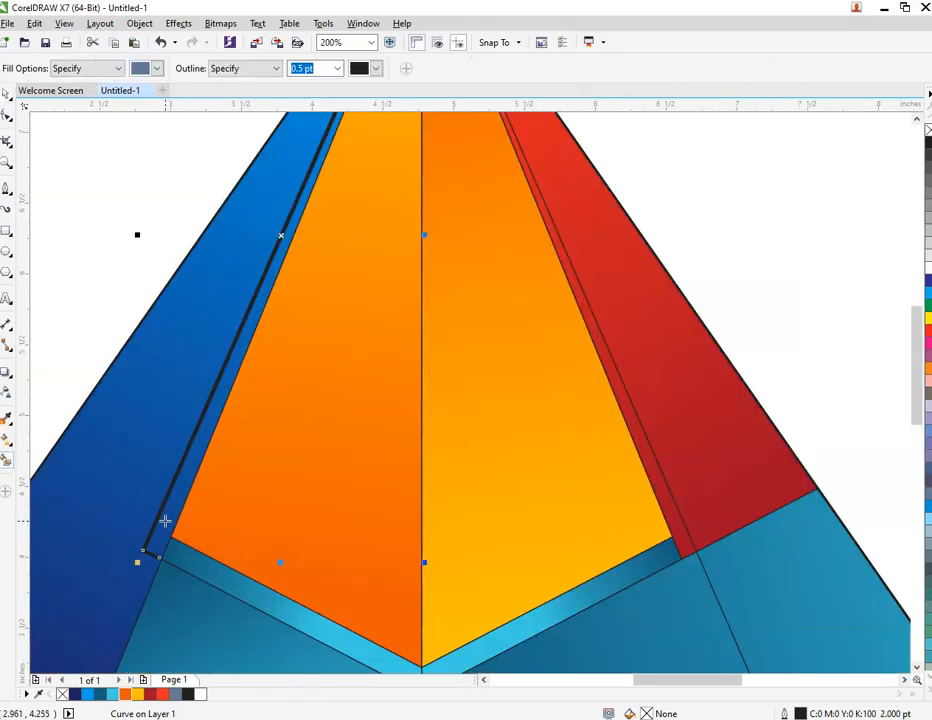
pyautogui.click(165, 521)
pyautogui.hotkey('ctrl', 'z')
pyautogui.scroll(-2, 266, 389)
pyautogui.click(194, 244)
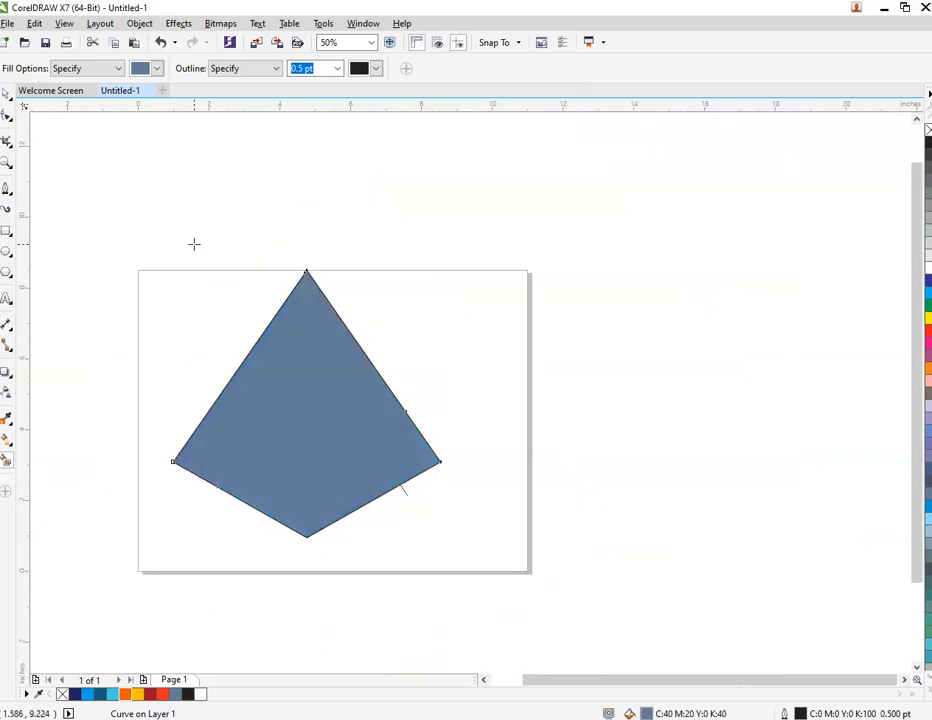
pyautogui.hotkey('ctrl', 'z')
# - Delete the lines drawn from the apex over the coloured sections
pyautogui.press('space')
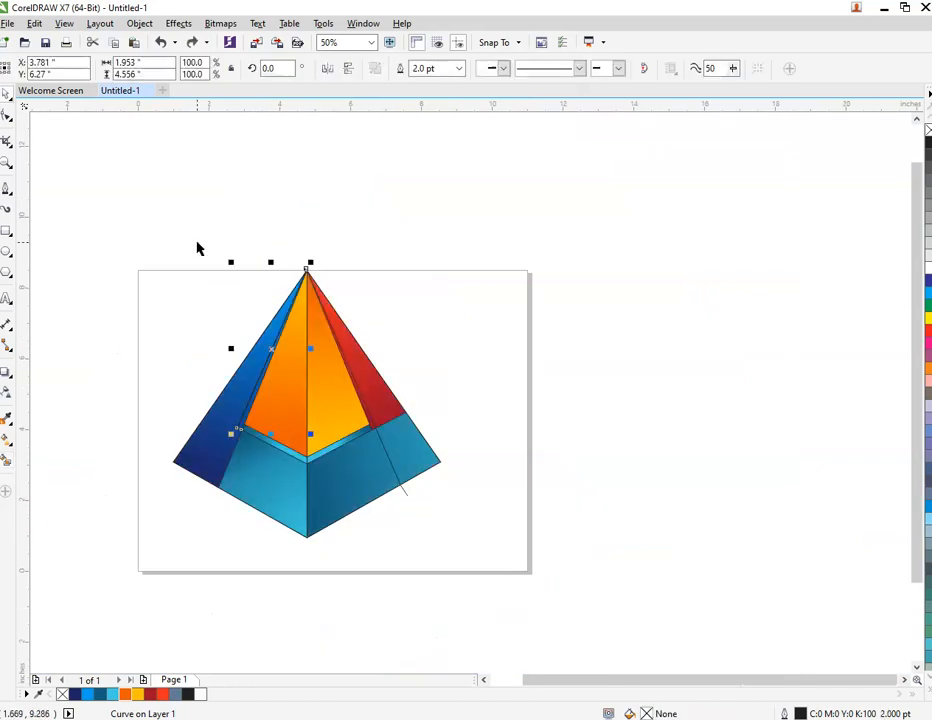
pyautogui.moveTo(197, 242); pyautogui.dragTo(385, 443)
pyautogui.press('Escape')
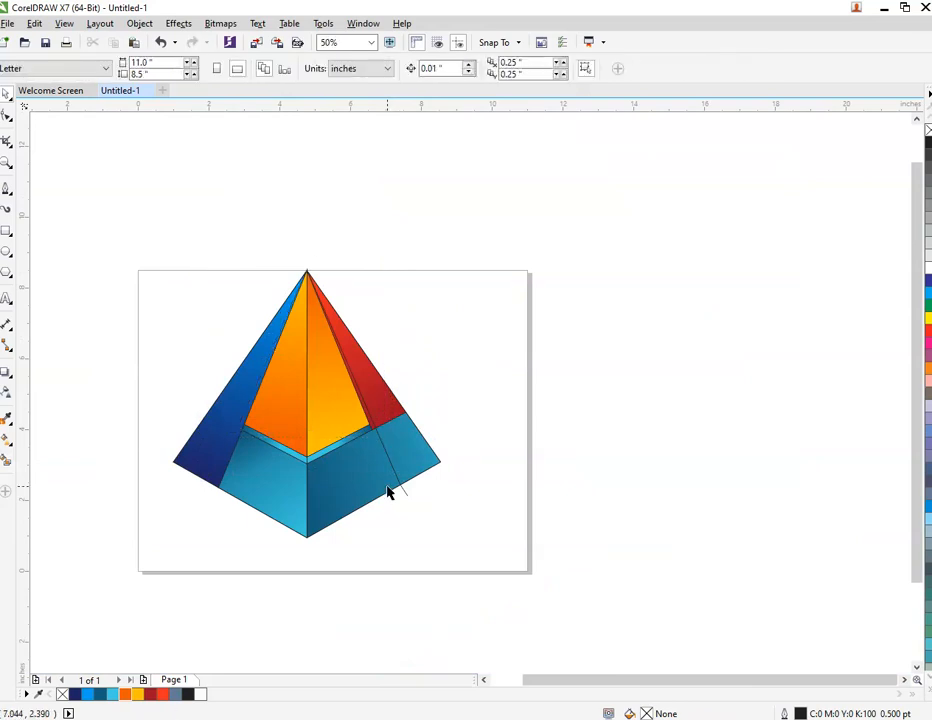
# - Select all nine pieces of the kite and remove their outlines
pyautogui.moveTo(123, 235); pyautogui.dragTo(620, 606)
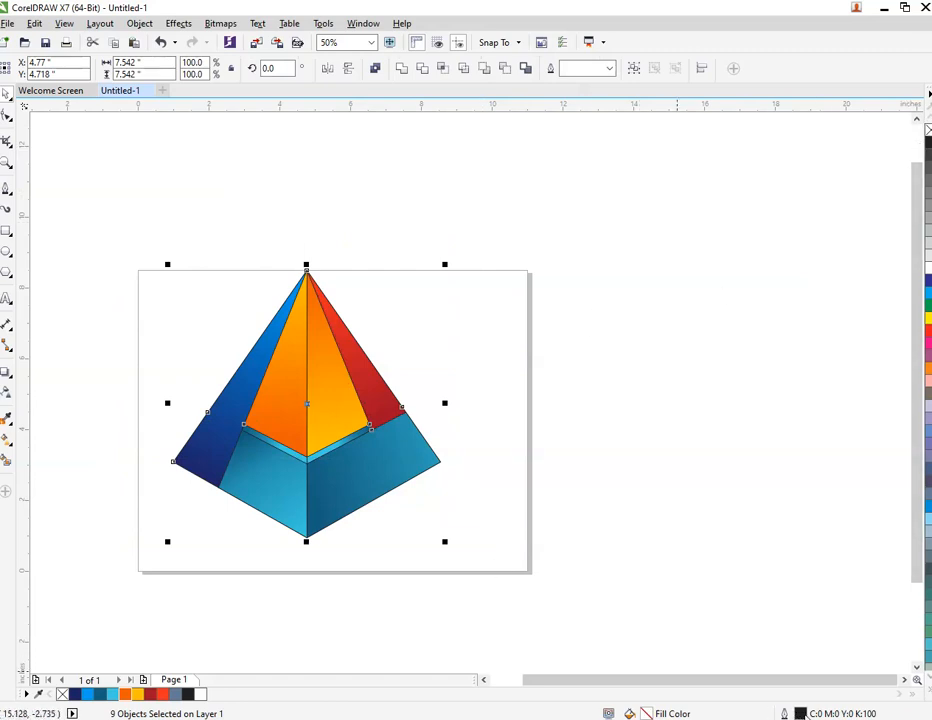
pyautogui.doubleClick(803, 712)
pyautogui.click(372, 273)
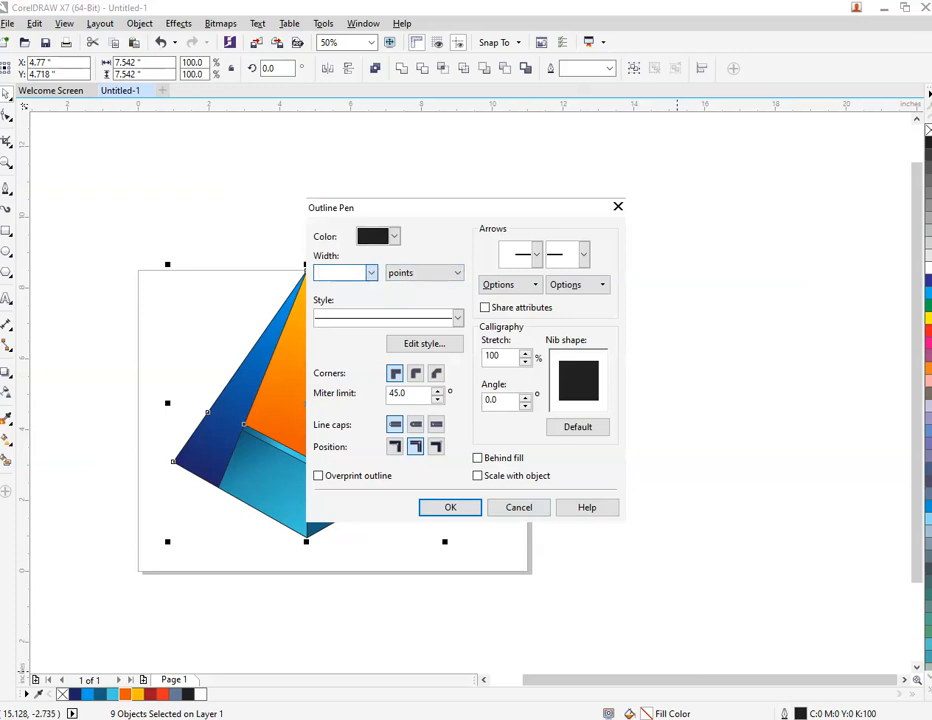
pyautogui.click(335, 287)
pyautogui.click(449, 510)
pyautogui.click(448, 514)
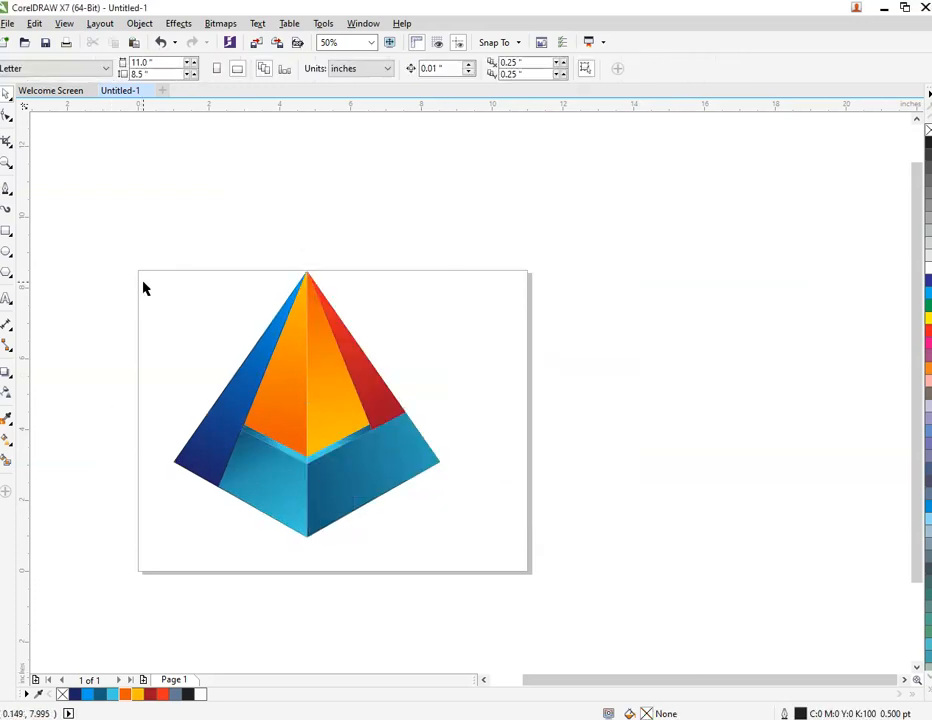
# - Select all nine pyramid pieces, scale them down proportionally to 4.71 inches overall and move them to about X 5.739, Y 4.413 inches
pyautogui.moveTo(141, 266); pyautogui.dragTo(539, 589)
pyautogui.moveTo(445, 544); pyautogui.dragTo(395, 493)
pyautogui.moveTo(316, 453); pyautogui.dragTo(350, 450)
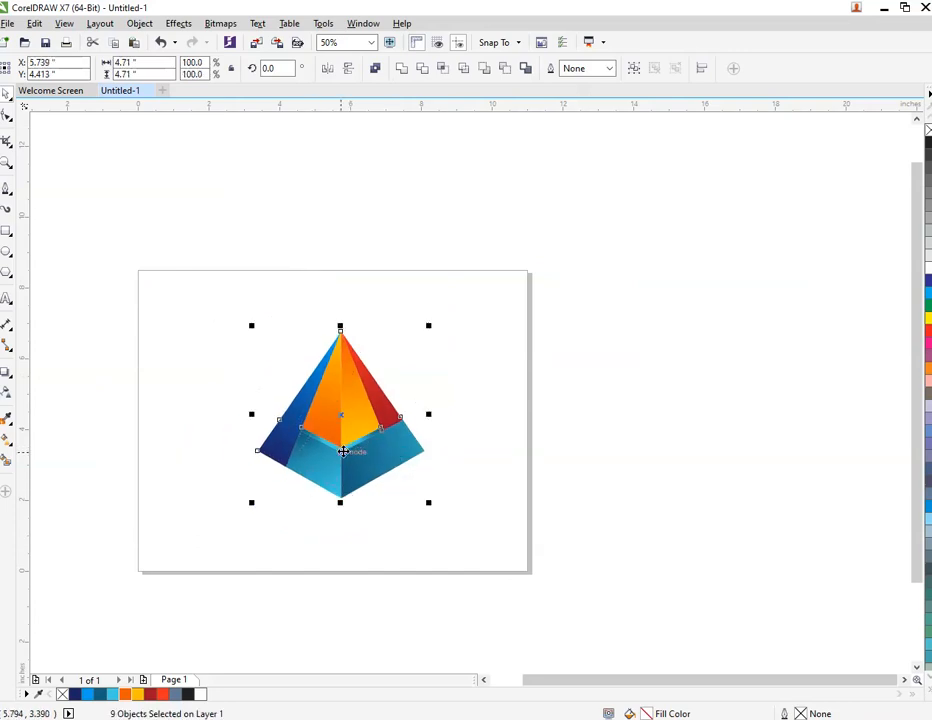
# - Group the nine selected pyramid pieces into one object
pyautogui.hotkey('ctrl', 'g')
pyautogui.hotkey('ctrl', 'z')
pyautogui.rightClick(343, 451)
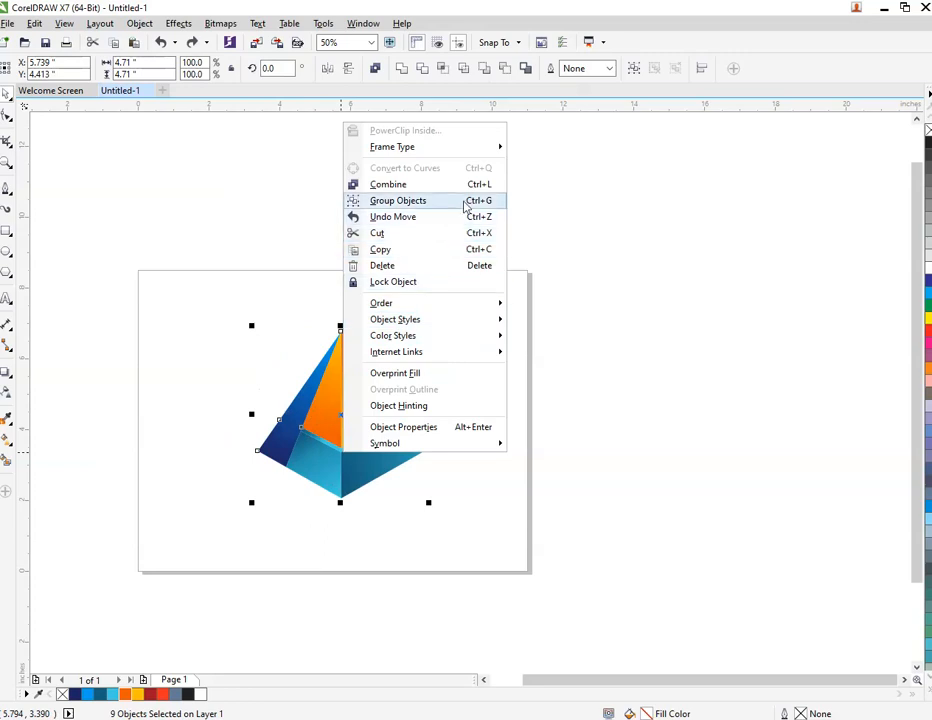
pyautogui.click(465, 201)
pyautogui.click(470, 318)
# - Move the pyramid group's rotation centre to its apex and make a copy rotated about 69.87° around it
pyautogui.scroll(2, 362, 412)
pyautogui.click(327, 470)
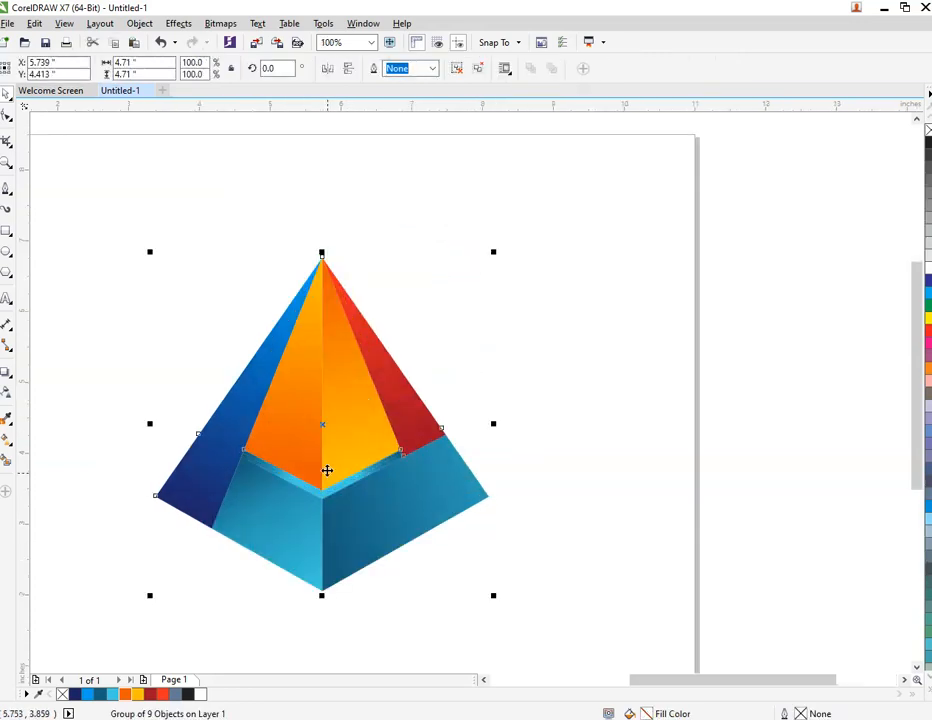
pyautogui.click(352, 545)
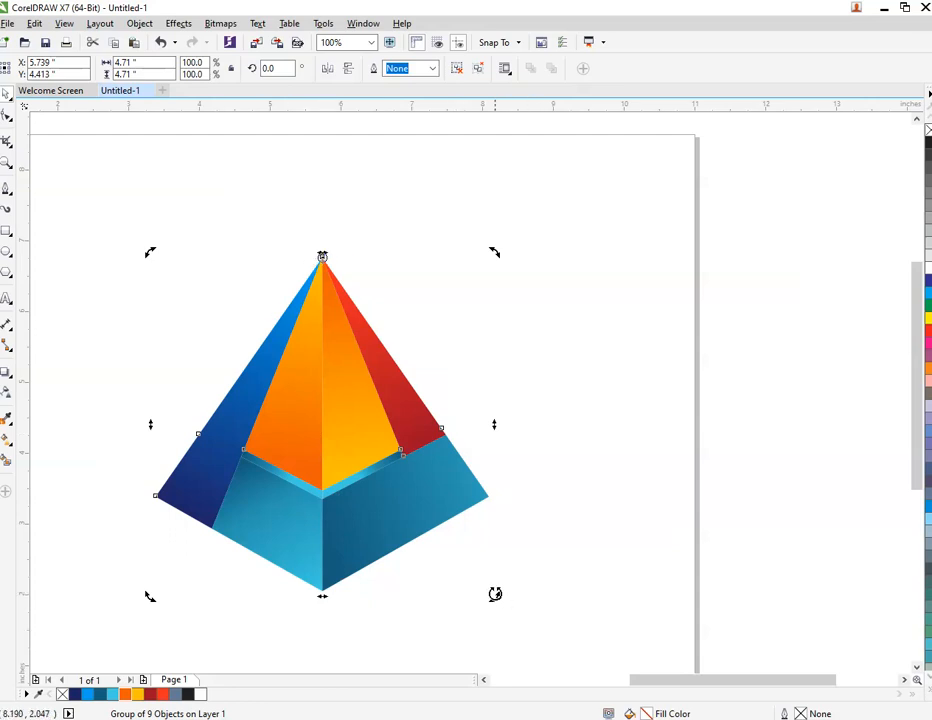
pyautogui.moveTo(495, 594); pyautogui.dragTo(713, 302)
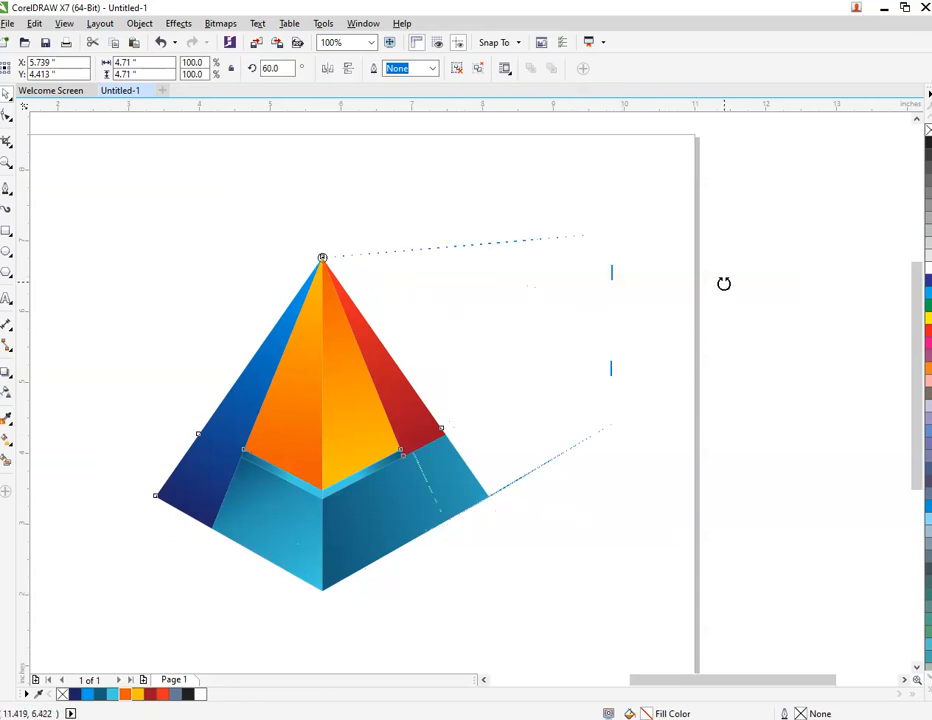
pyautogui.moveTo(722, 229); pyautogui.dragTo(727, 215)
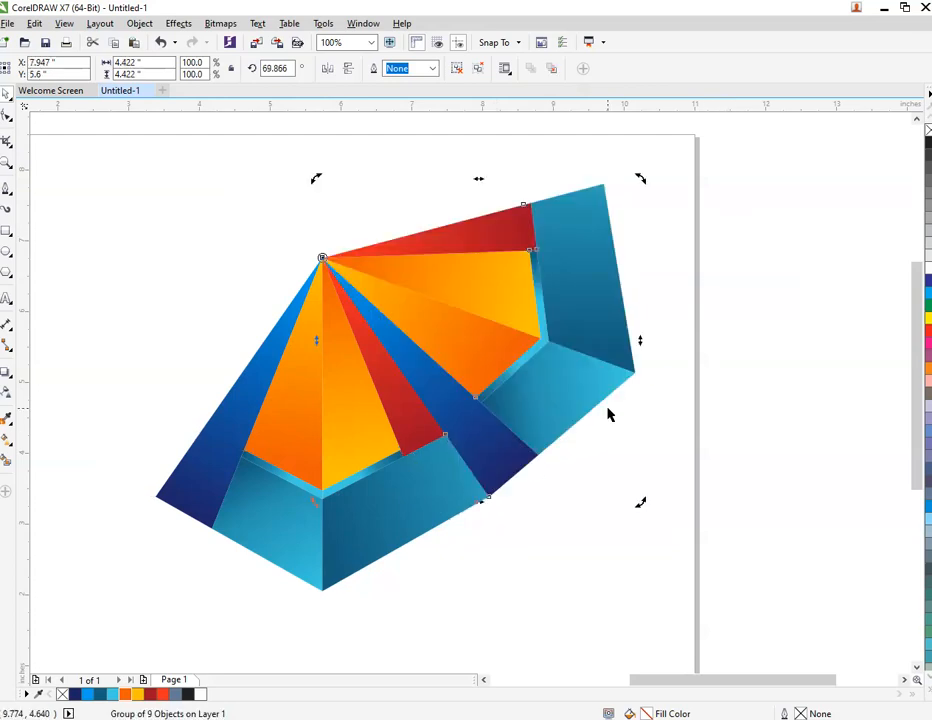
# - Repeat the rotated duplication three more times to fan copies of the pyramid around the shared apex
pyautogui.scroll(-2, 608, 414)
pyautogui.hotkey('ctrl', 'r')
pyautogui.hotkey('ctrl', 'r')
pyautogui.hotkey('ctrl', 'r')
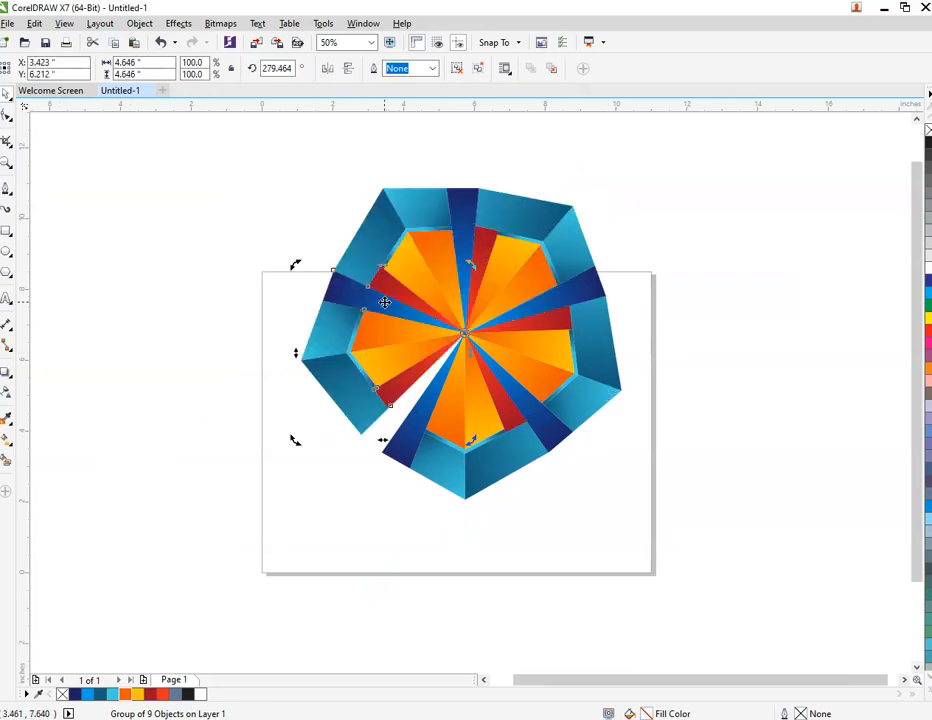
# - Rotate the last copy to about 286.3° and the upper-left copy to about 213.4° around the apex to open gaps
pyautogui.scroll(2, 385, 302)
pyautogui.moveTo(206, 573); pyautogui.dragTo(233, 599)
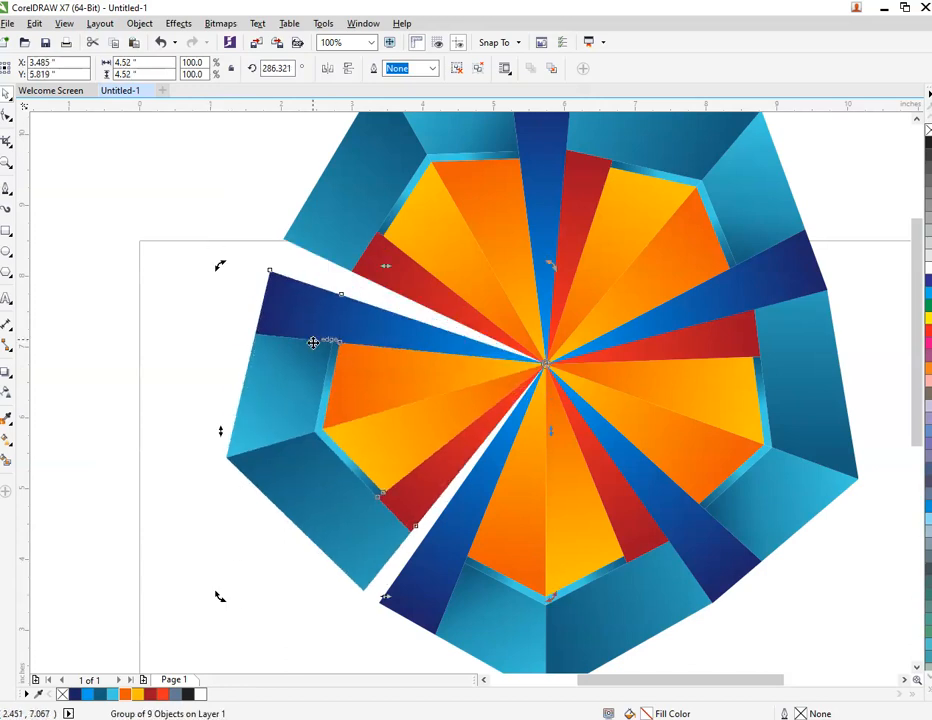
pyautogui.scroll(-2, 383, 264)
pyautogui.scroll(2, 383, 264)
pyautogui.click(349, 206)
pyautogui.click(366, 162)
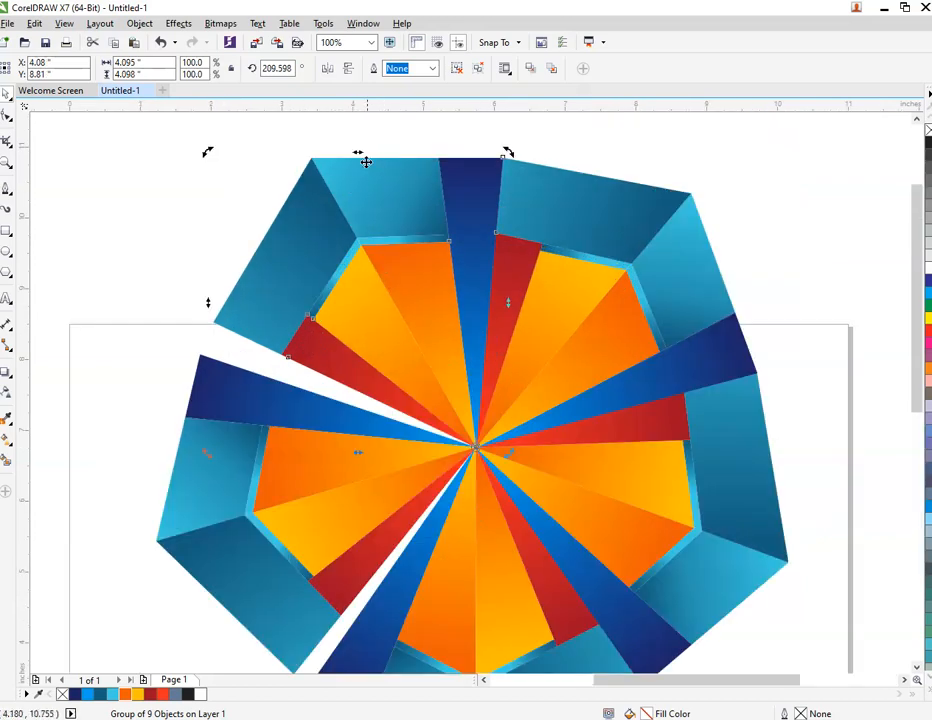
pyautogui.moveTo(203, 150); pyautogui.dragTo(183, 171)
pyautogui.scroll(-2, 620, 285)
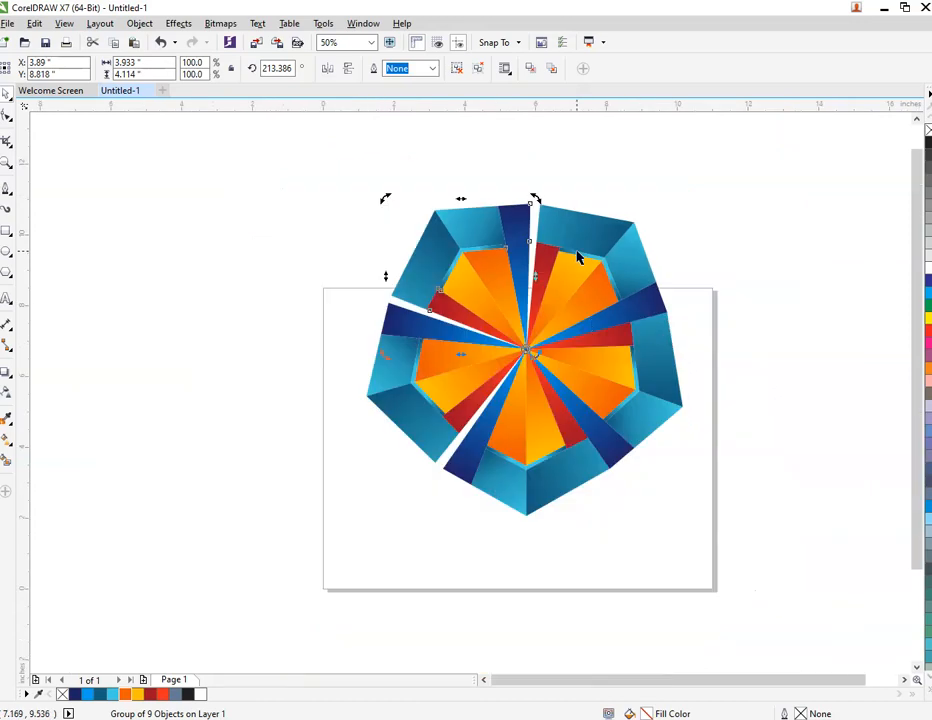
# - Fine-tune the gaps by rotating the left copy to about 287.4° and the upper-left copy to about 214.7°
pyautogui.scroll(2, 593, 337)
pyautogui.click(322, 456)
pyautogui.click(251, 451)
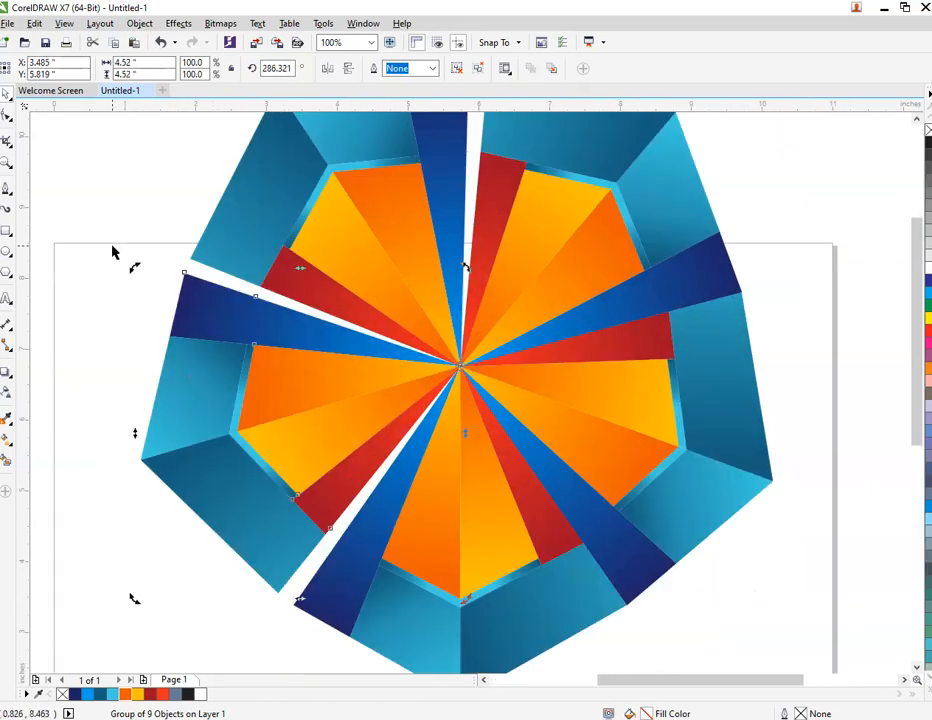
pyautogui.moveTo(135, 266); pyautogui.dragTo(129, 272)
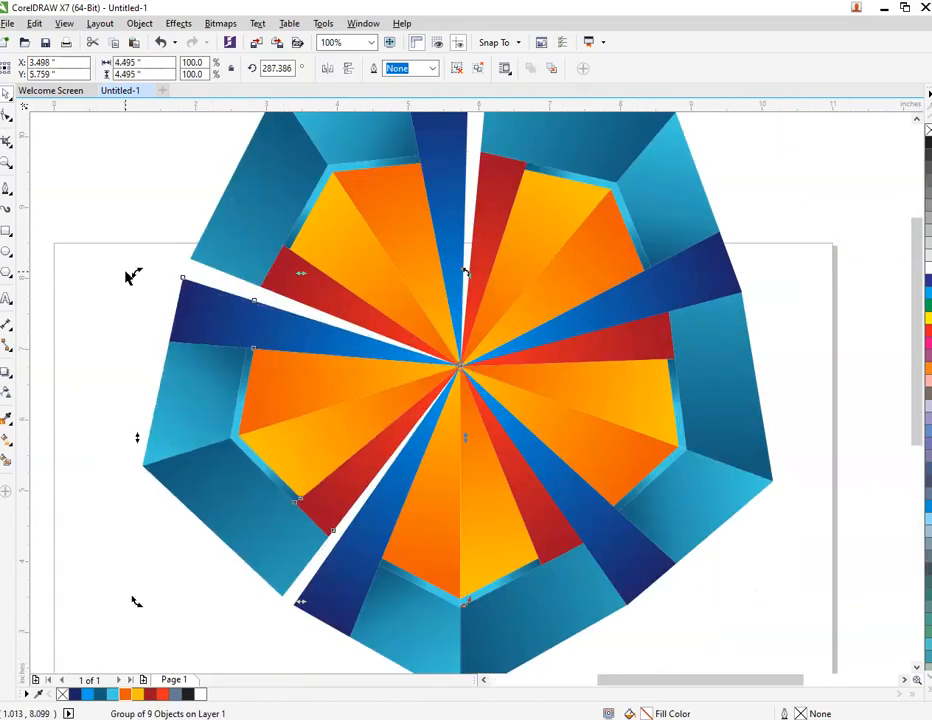
pyautogui.click(290, 241)
pyautogui.click(288, 243)
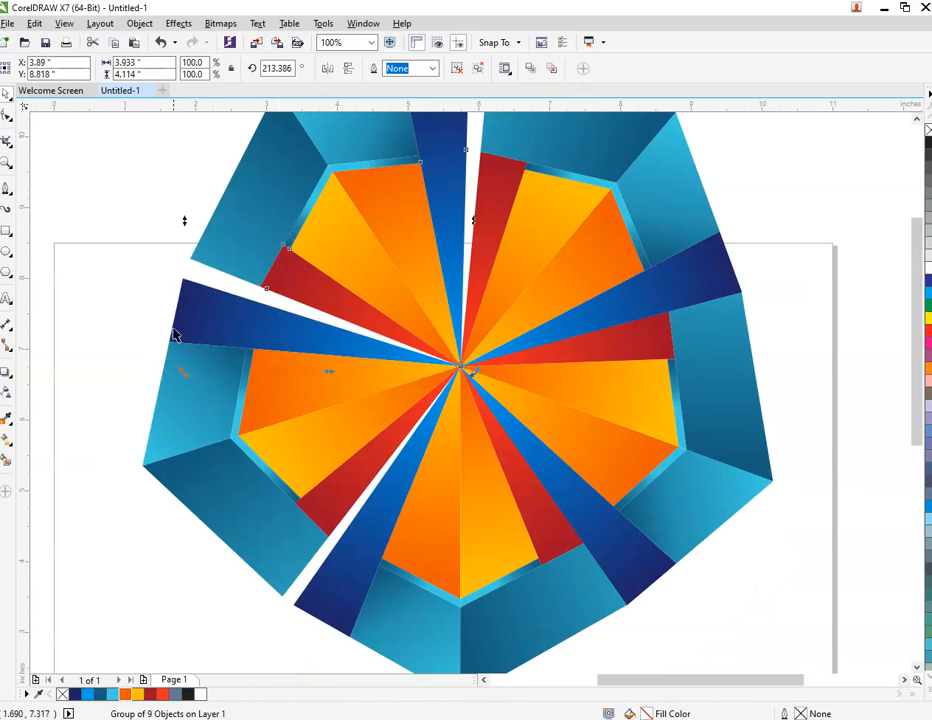
pyautogui.moveTo(181, 371); pyautogui.dragTo(198, 381)
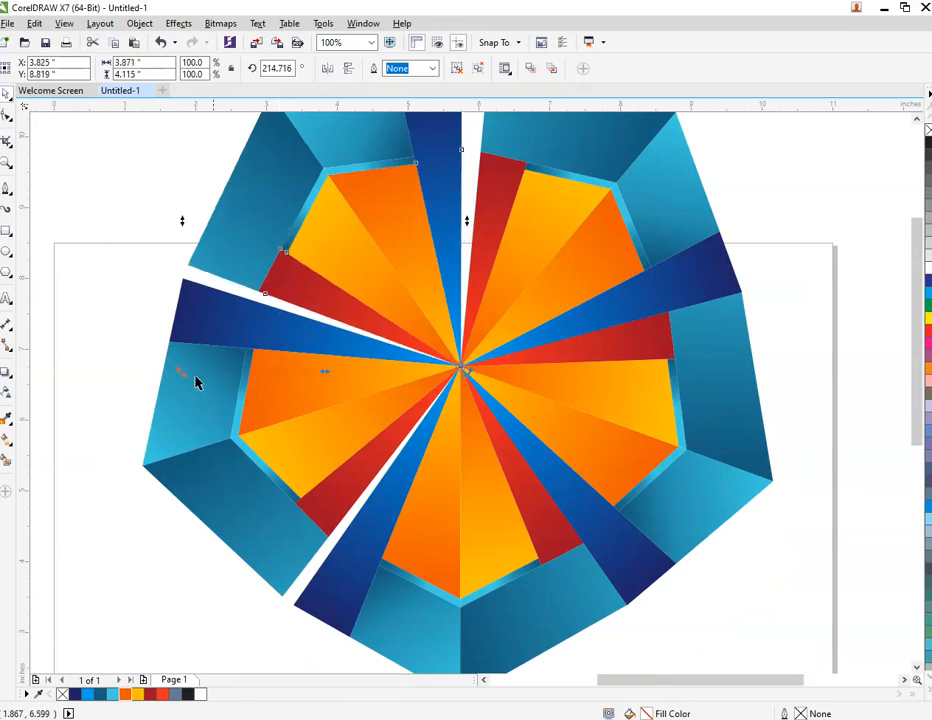
# - Rotate the upper-right copy around the apex to about 142.05° to separate it from the right copy
pyautogui.scroll(-3, 505, 340)
pyautogui.scroll(1, 537, 308)
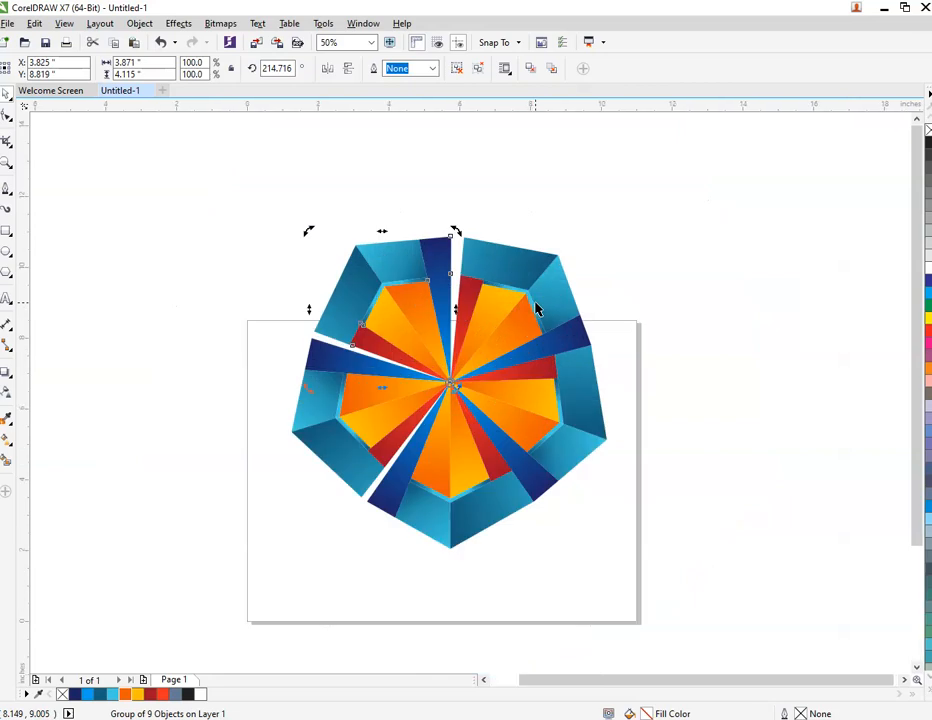
pyautogui.click(535, 304)
pyautogui.click(548, 290)
pyautogui.moveTo(598, 233); pyautogui.dragTo(589, 223)
pyautogui.click(626, 416)
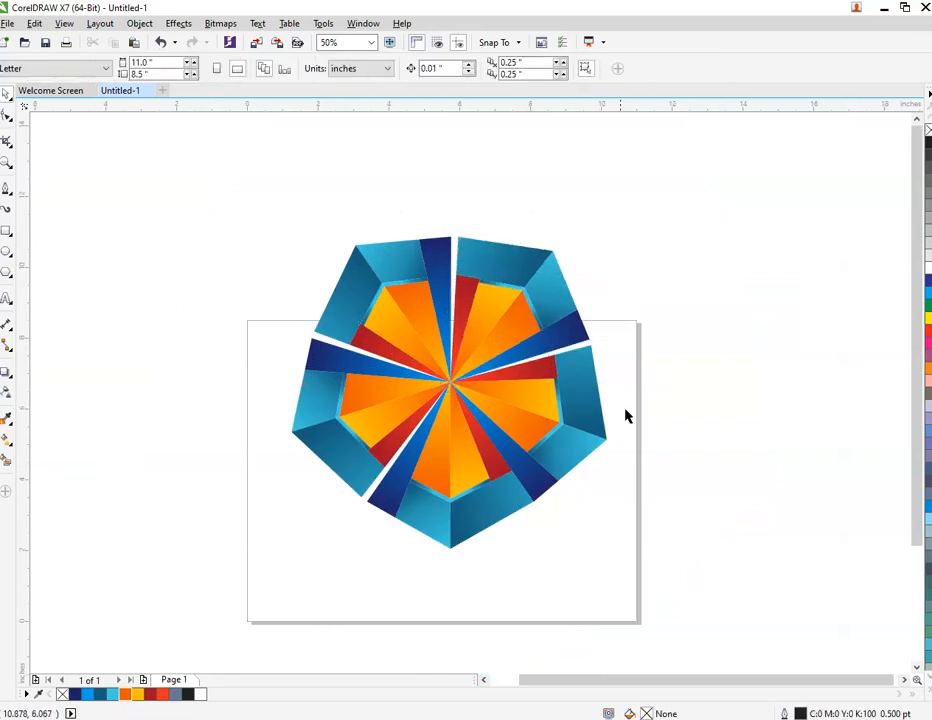
# - Rotate the left copy slightly further counterclockwise around the apex, towards the original pyramid
pyautogui.click(315, 377)
pyautogui.scroll(1, 322, 435)
pyautogui.click(324, 447)
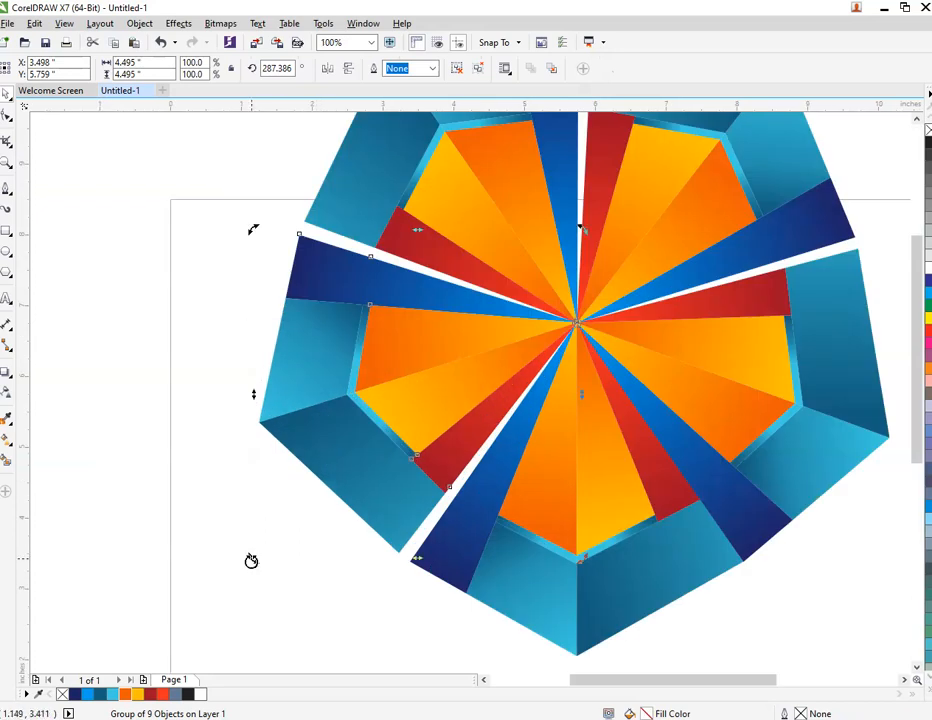
pyautogui.moveTo(251, 561); pyautogui.dragTo(260, 564)
# - Rotate the upper-left copy around the apex to about 216.1° to even out its gaps
pyautogui.click(410, 205)
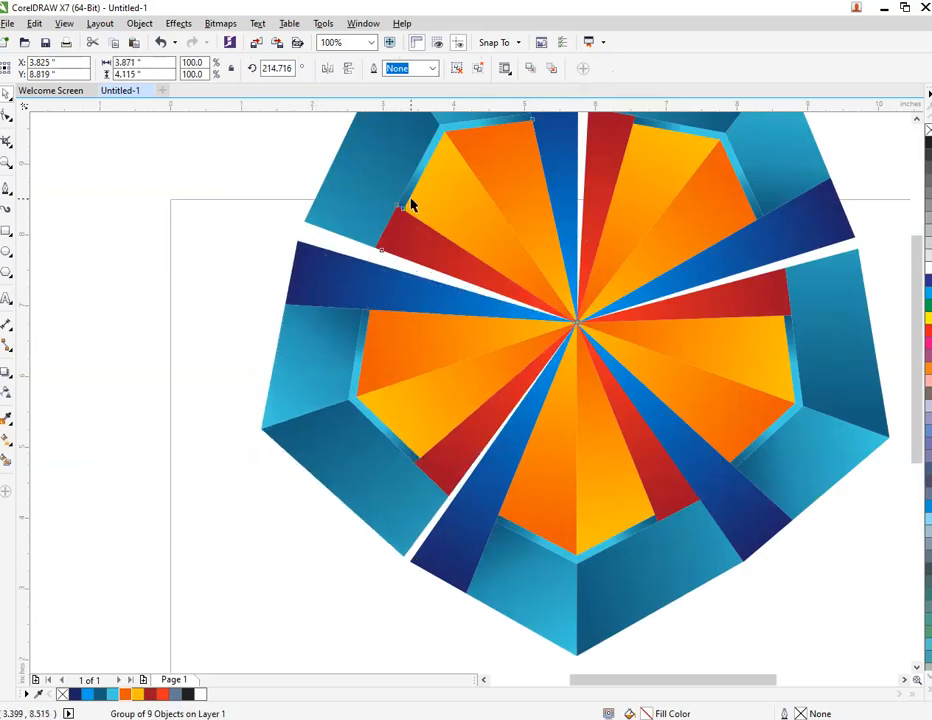
pyautogui.scroll(-1, 347, 393)
pyautogui.click(410, 270)
pyautogui.scroll(1, 410, 270)
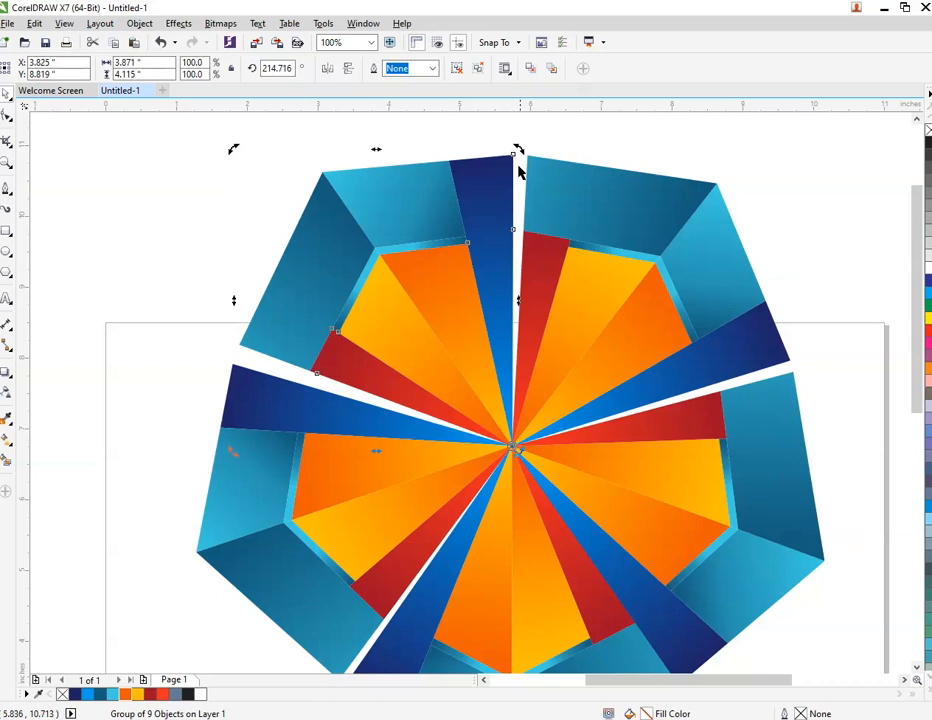
pyautogui.moveTo(520, 150)
pyautogui.mouseDown()
pyautogui.moveTo(506, 143)
pyautogui.moveTo(512, 148)
pyautogui.mouseUp()
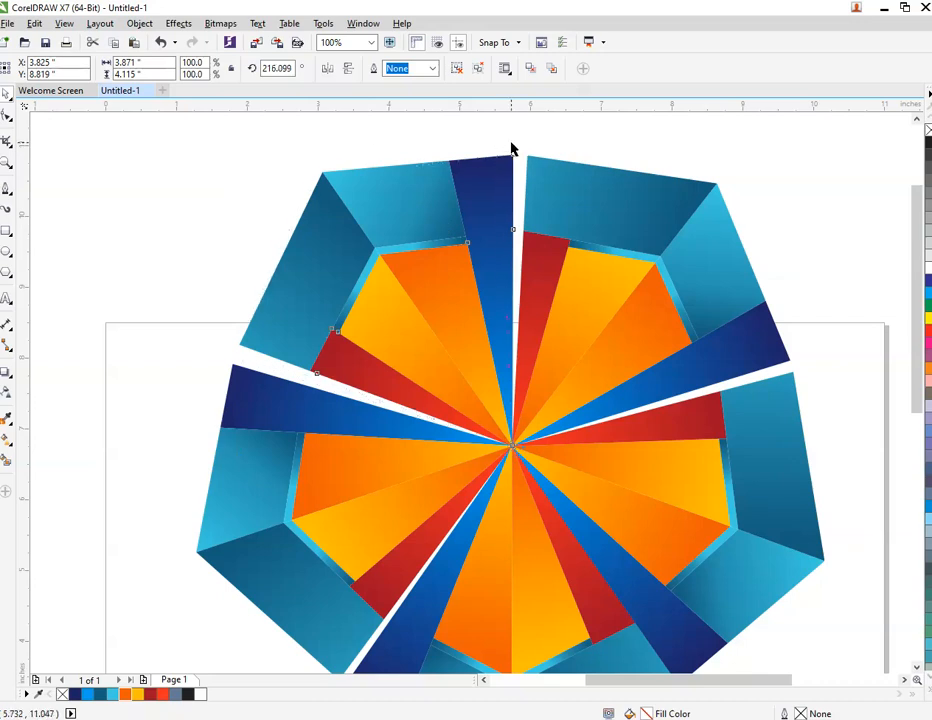
# - Rotate the upper-right copy to about 143.2° and turn the right copy slightly counterclockwise, away from the original pyramid
pyautogui.click(652, 210)
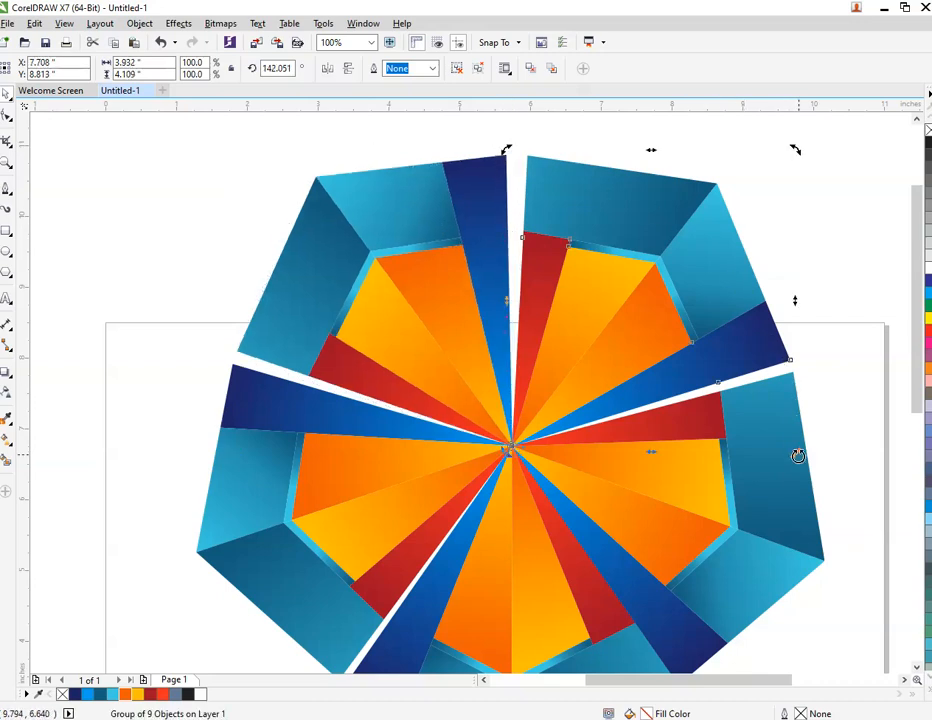
pyautogui.moveTo(797, 455); pyautogui.dragTo(813, 446)
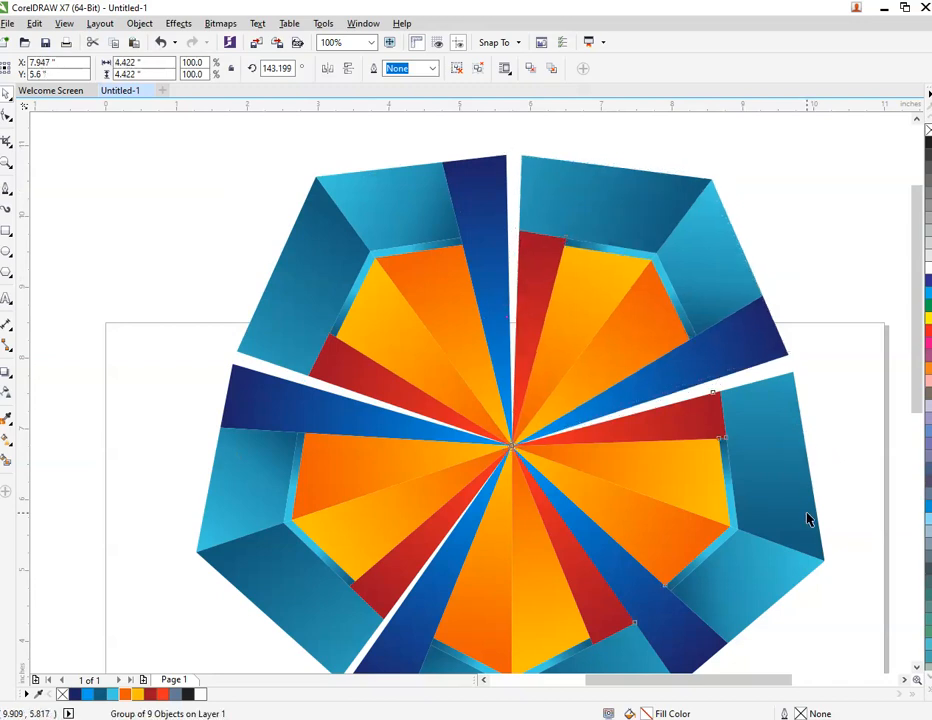
pyautogui.moveTo(830, 368); pyautogui.dragTo(822, 352)
pyautogui.scroll(-1, 517, 340)
pyautogui.click(265, 284)
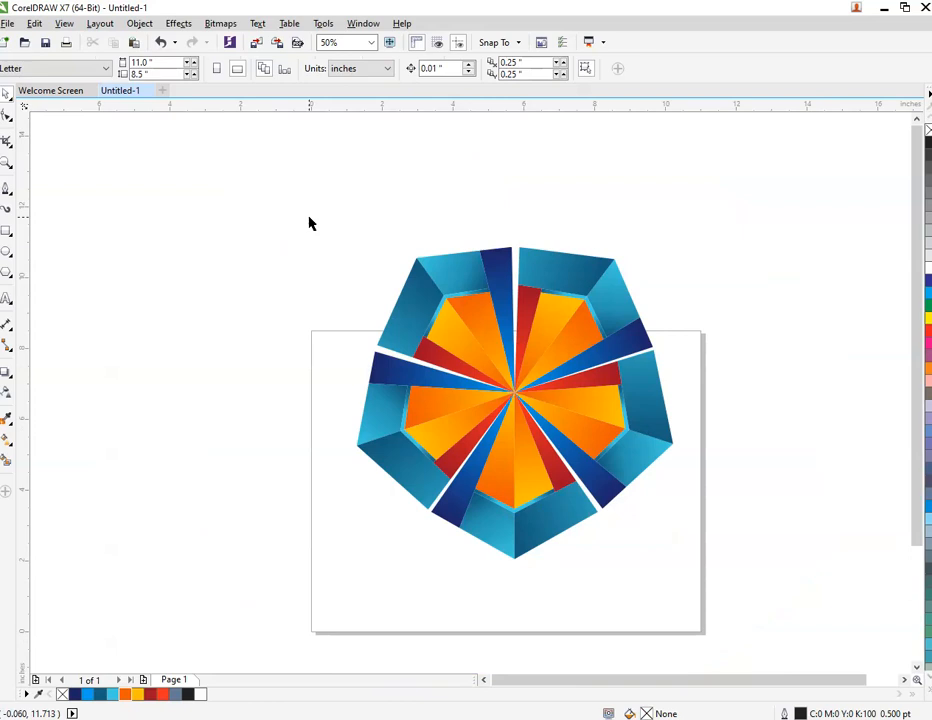
# - Undo all the gap adjustments and rotated copies, back to the single grouped pyramid
pyautogui.hotkey('ctrl', 'z')
pyautogui.hotkey('ctrl', 'z')
pyautogui.hotkey('ctrl', 'z')
pyautogui.hotkey('ctrl', 'z')
pyautogui.hotkey('ctrl', 'z')
pyautogui.hotkey('ctrl', 'z')
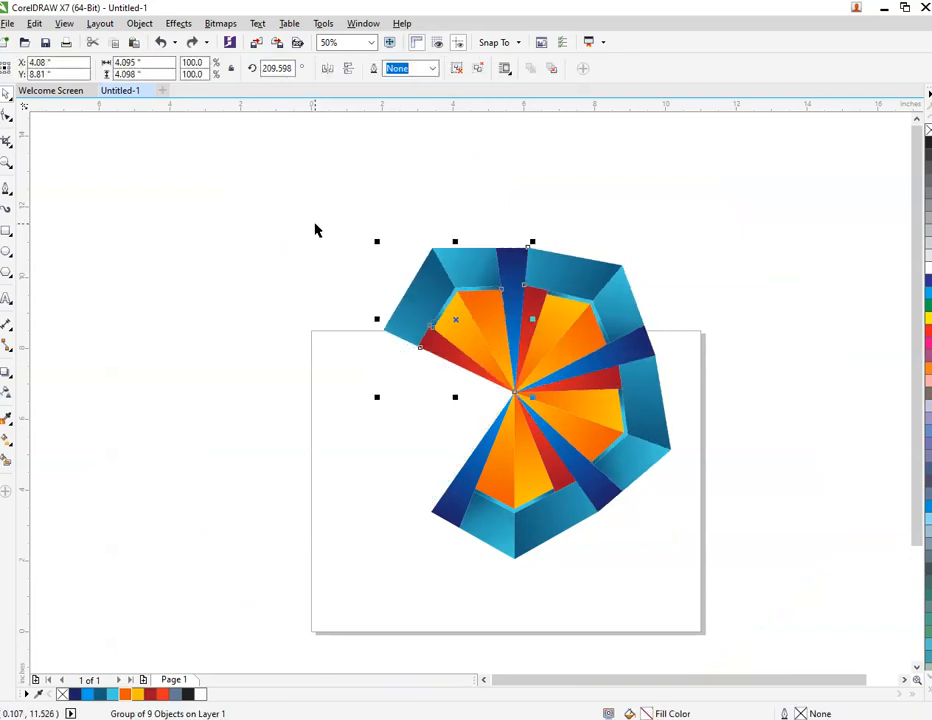
pyautogui.hotkey('ctrl', 'z')
pyautogui.hotkey('ctrl', 'z')
pyautogui.hotkey('ctrl', 'z')
# - Check that only the grouped pyramid is selected, deselect it and preview the artwork full screen
pyautogui.moveTo(328, 322); pyautogui.dragTo(678, 655)
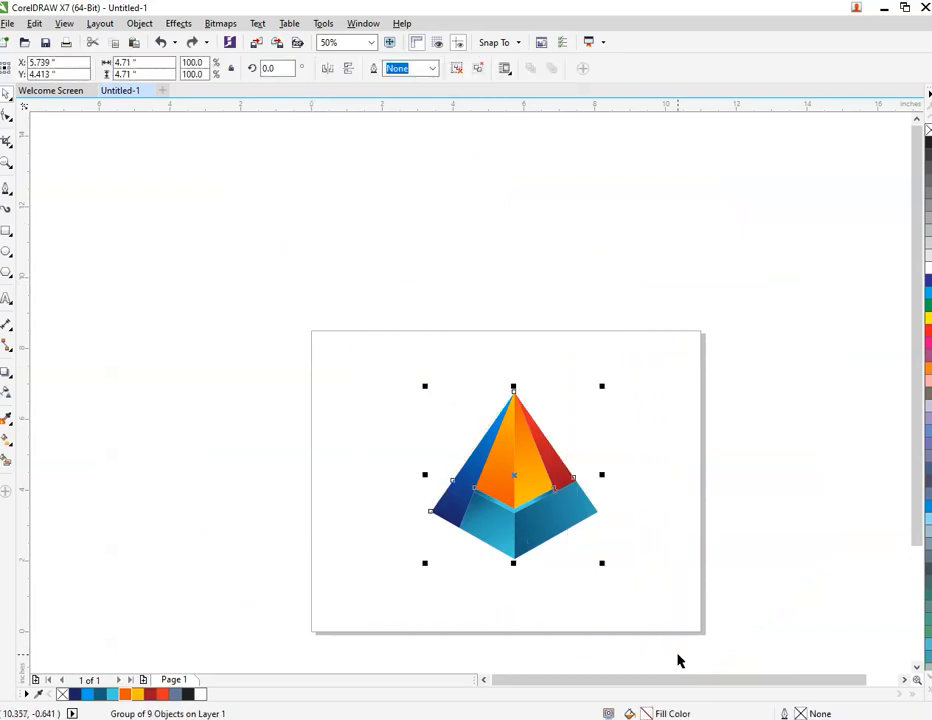
pyautogui.click(678, 660)
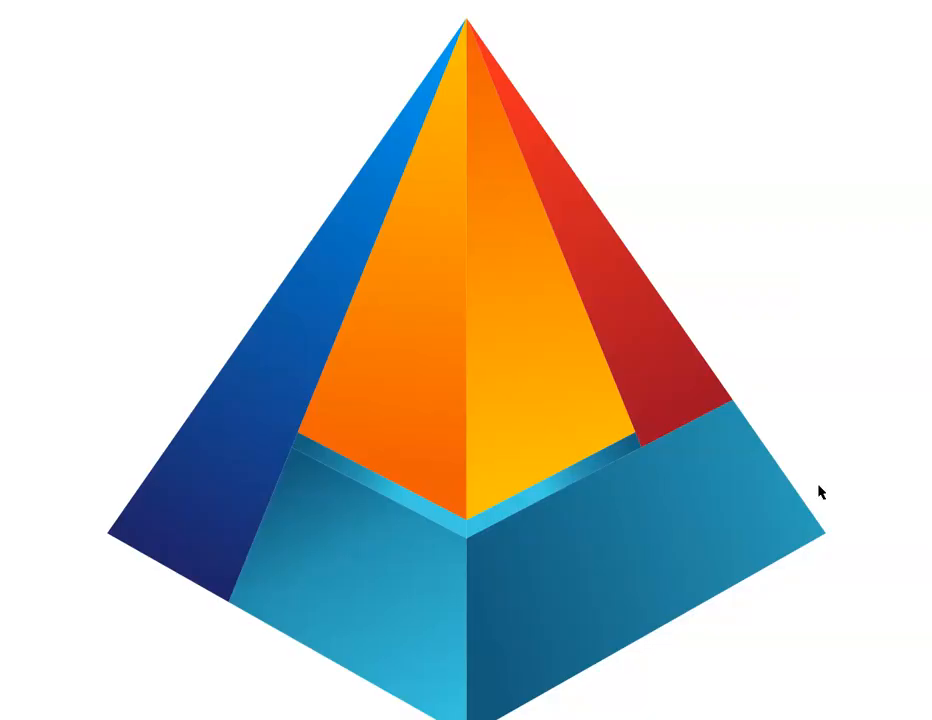